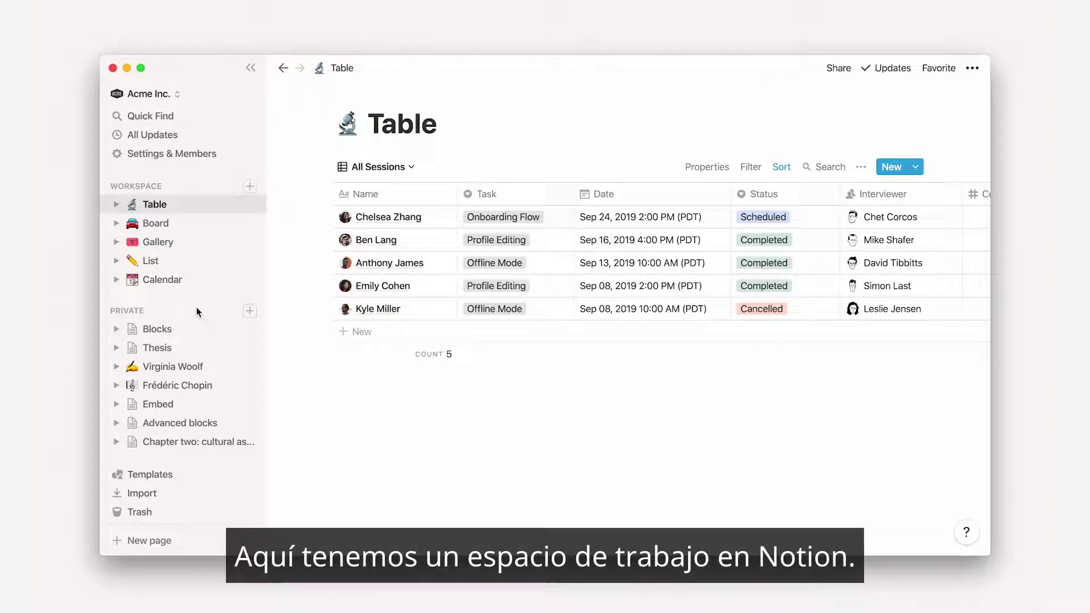
- Add an empty page to the private section and browse the block types that can be inserted in it
{"action": "left_click", "coordinate": [249, 311]}
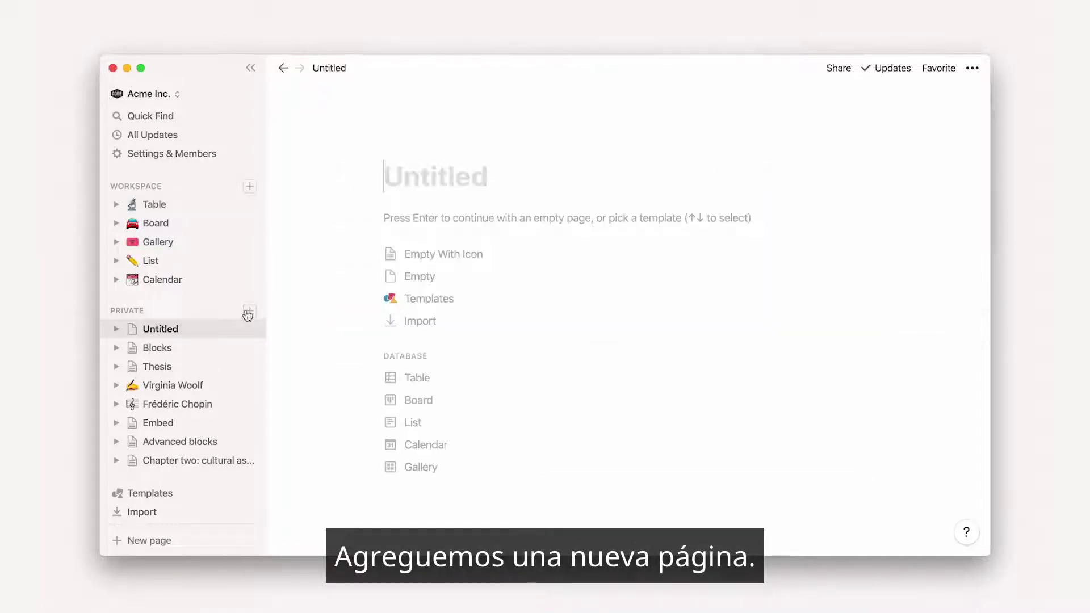
{"action": "left_click", "coordinate": [384, 276]}
{"action": "type", "text": "/"}
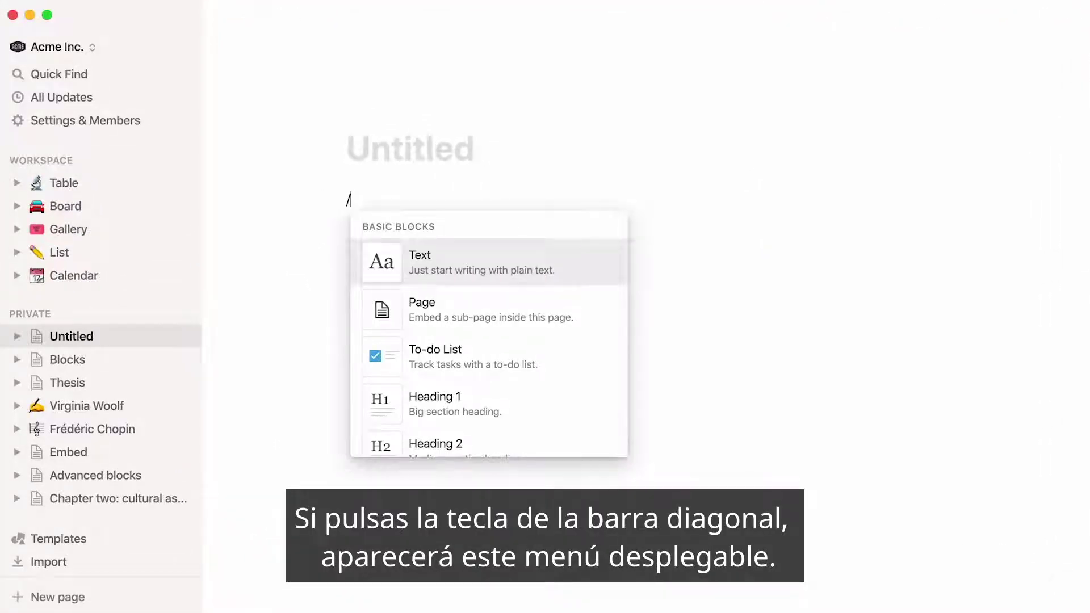
{"action": "scroll", "coordinate": [489, 334], "scroll_direction": "down", "scroll_amount": 6}
{"action": "scroll", "coordinate": [489, 334], "scroll_direction": "down", "scroll_amount": 18}
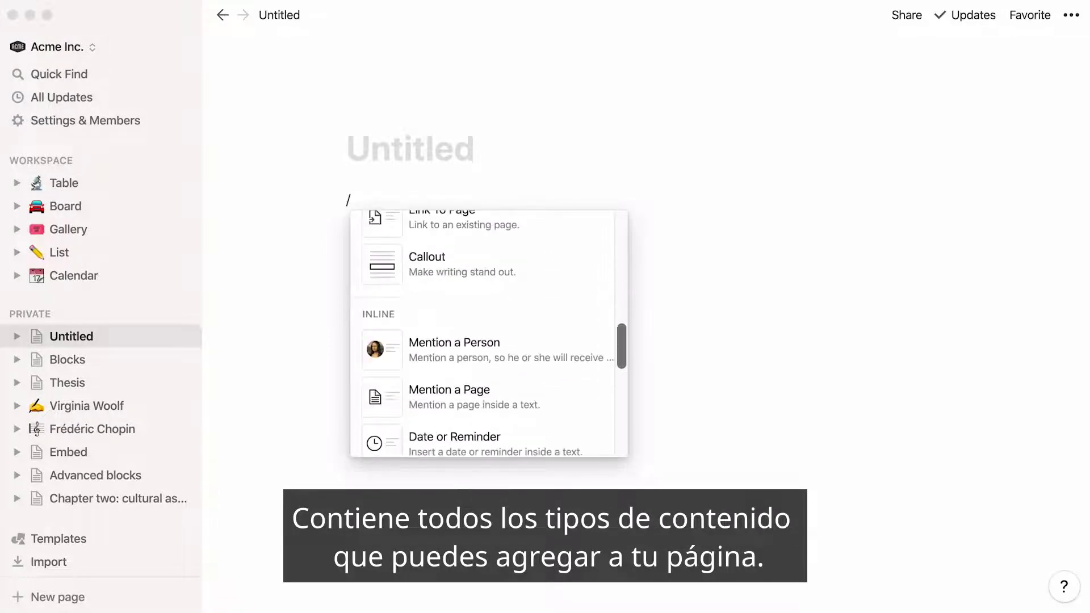
{"action": "scroll", "coordinate": [489, 334], "scroll_direction": "down", "scroll_amount": 15}
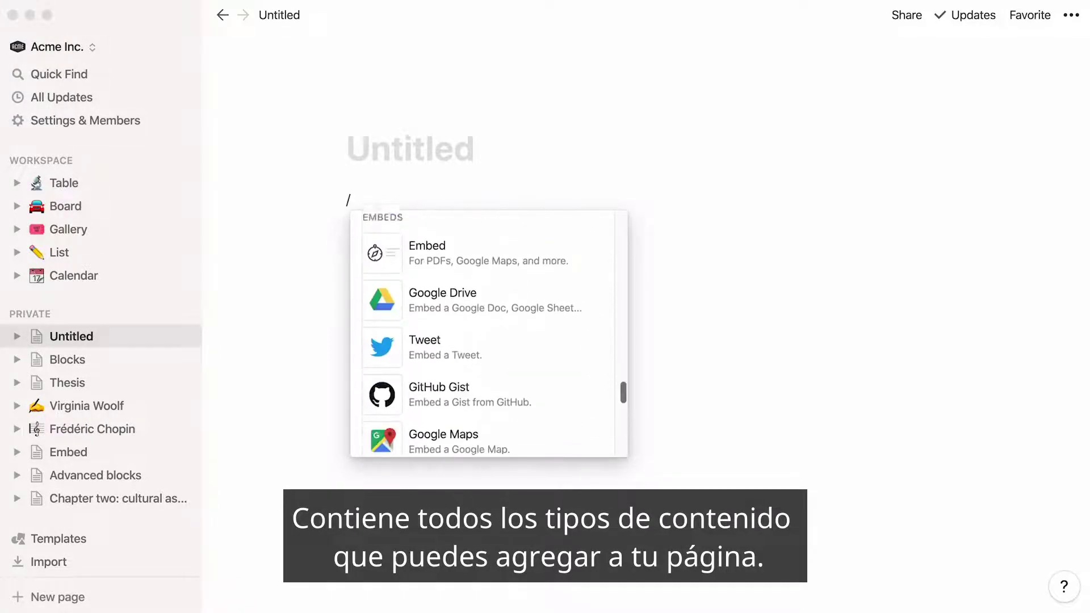
{"action": "scroll", "coordinate": [489, 334], "scroll_direction": "down", "scroll_amount": 4}
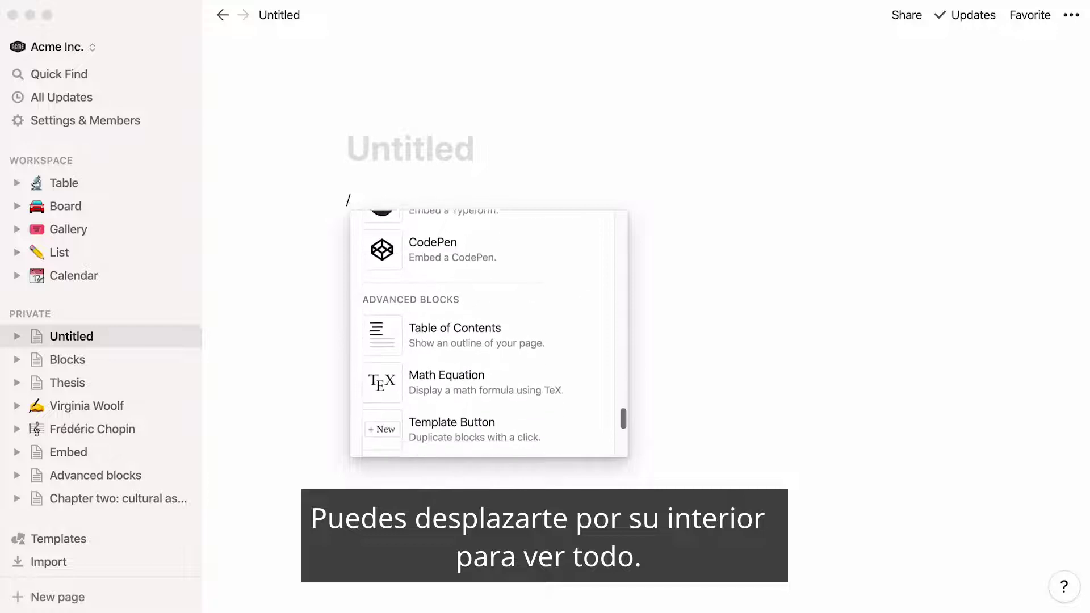
- Open the Blocks page and look through its text, calendar and image blocks
{"action": "left_click", "coordinate": [102, 366]}
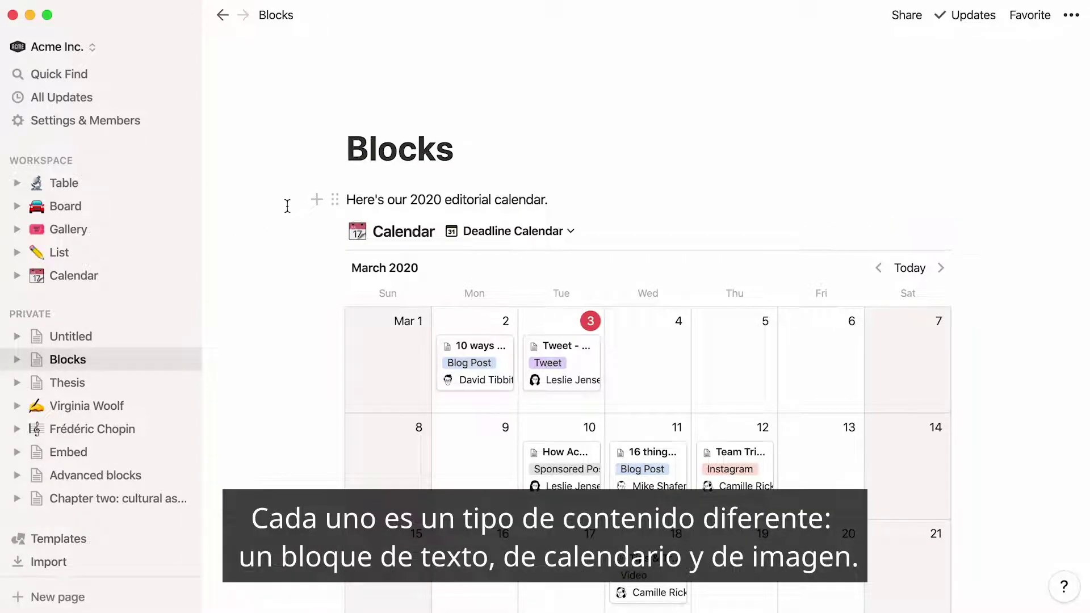
{"action": "scroll", "coordinate": [288, 406], "scroll_direction": "down", "scroll_amount": 4}
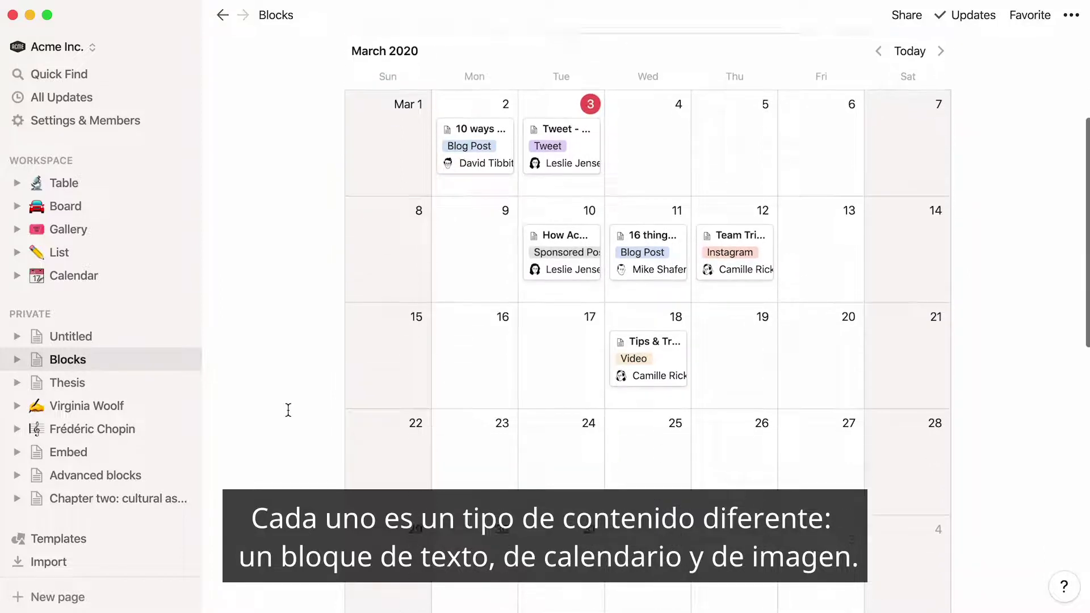
{"action": "scroll", "coordinate": [288, 410], "scroll_direction": "down", "scroll_amount": 6}
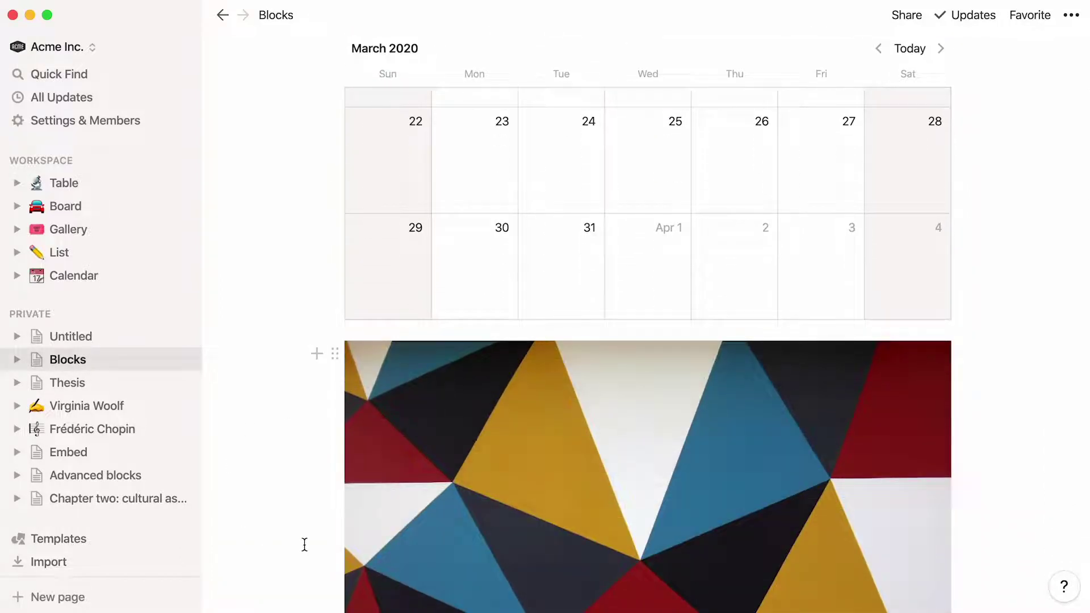
{"action": "scroll", "coordinate": [305, 548], "scroll_direction": "up", "scroll_amount": 2}
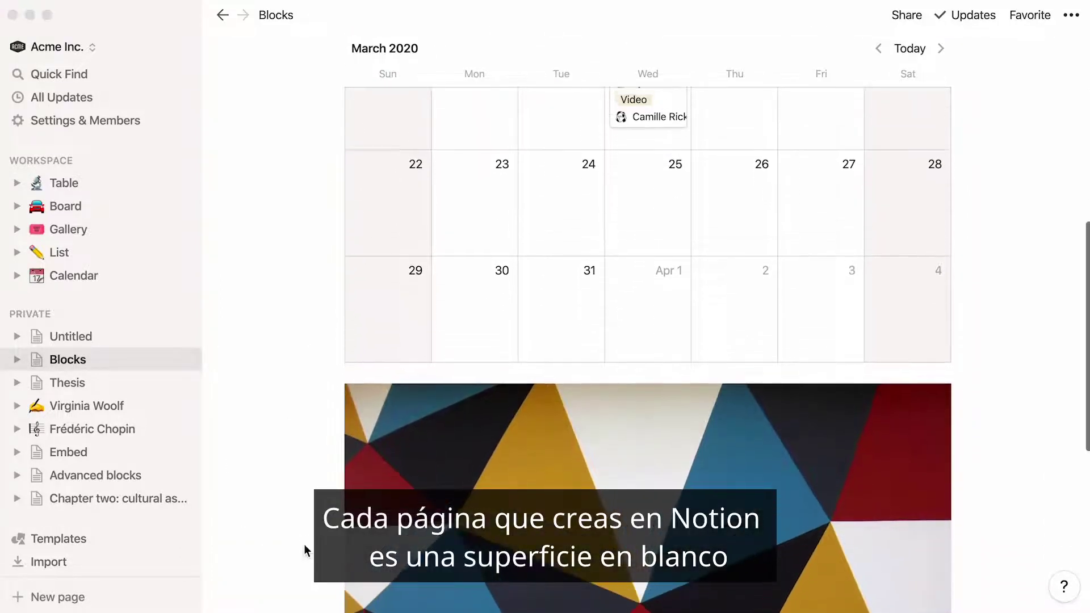
{"action": "scroll", "coordinate": [305, 548], "scroll_direction": "up", "scroll_amount": 7}
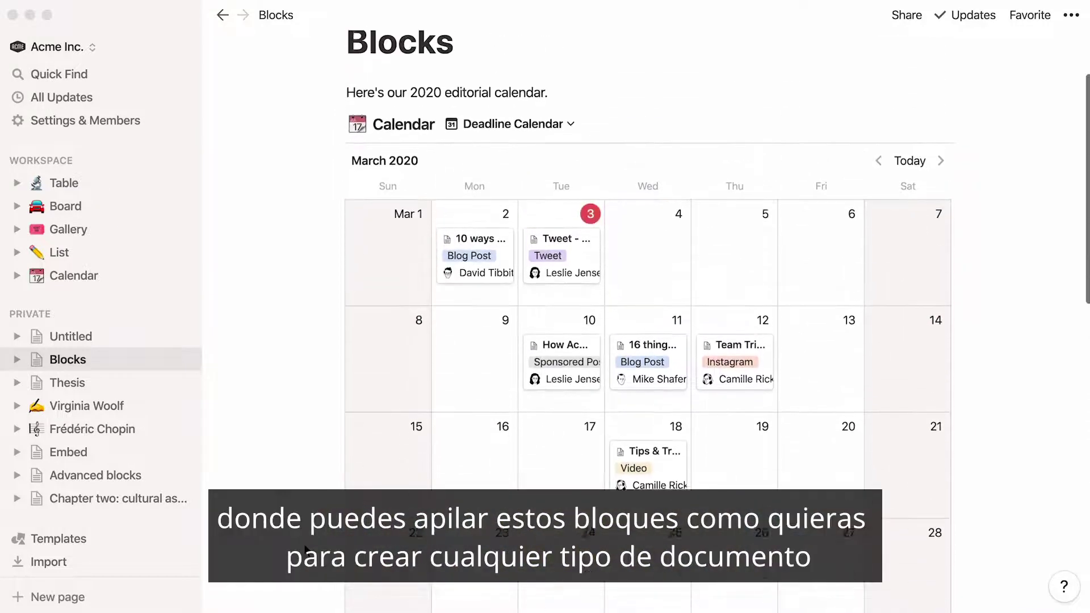
{"action": "scroll", "coordinate": [305, 548], "scroll_direction": "up", "scroll_amount": 1}
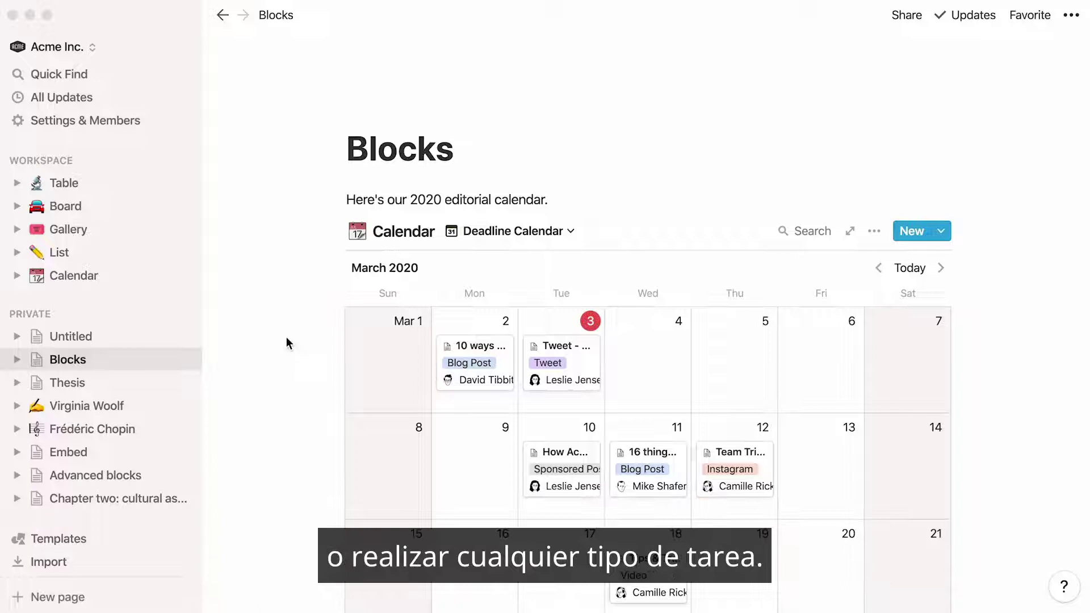
- Return to the Untitled page and write "These are notes from today's meeting." as a text block
{"action": "left_click", "coordinate": [104, 335]}
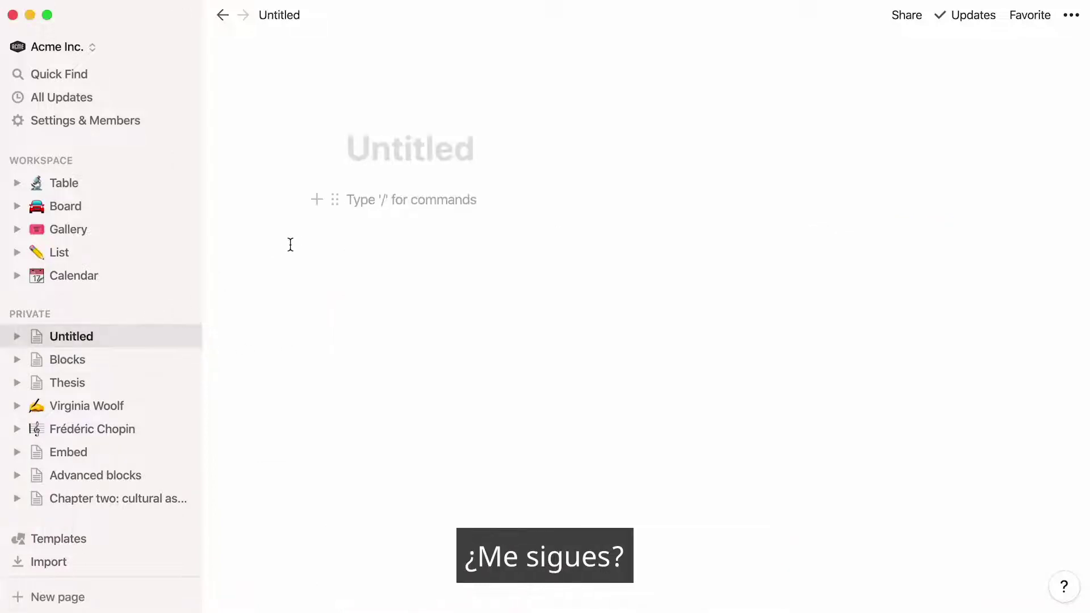
{"action": "type", "text": "These are notes from today's meeting."}
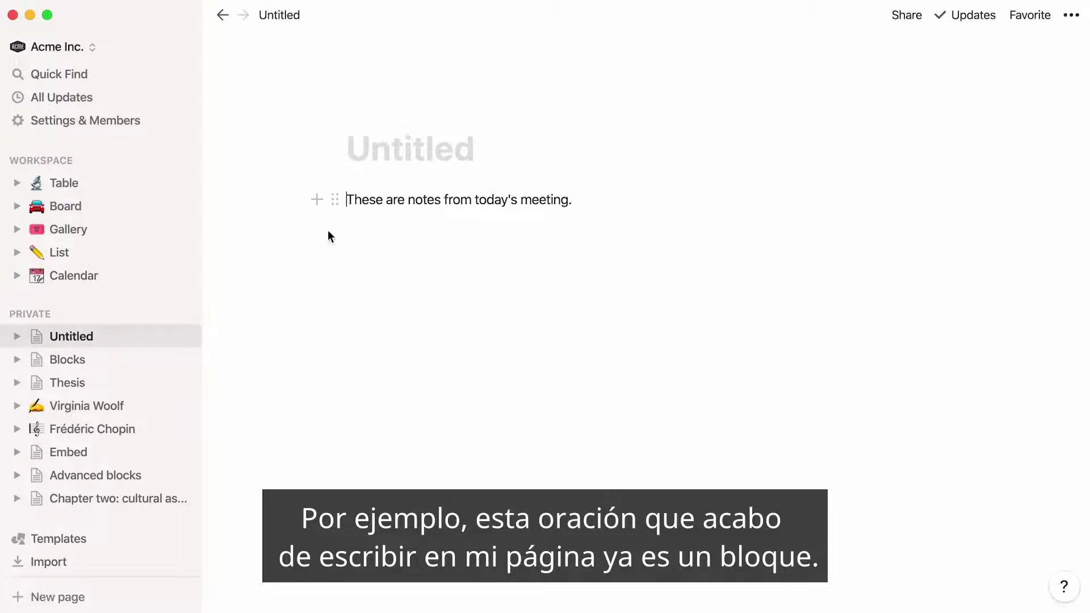
{"action": "key", "text": "super+a"}
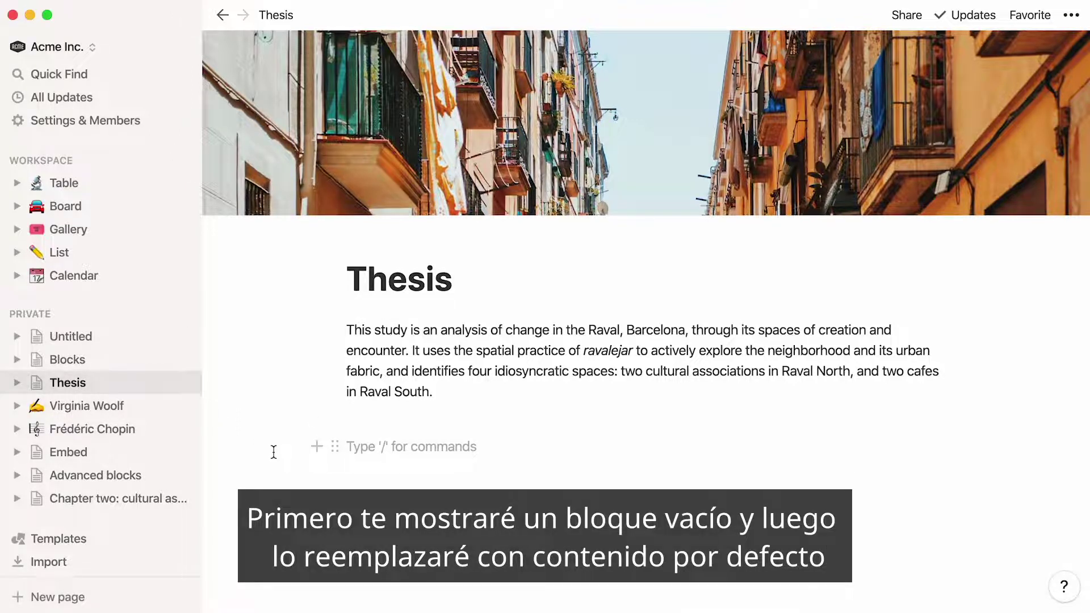
- Insert a sub-page block below the introductory paragraph of the Thesis page
{"action": "type", "text": "/"}
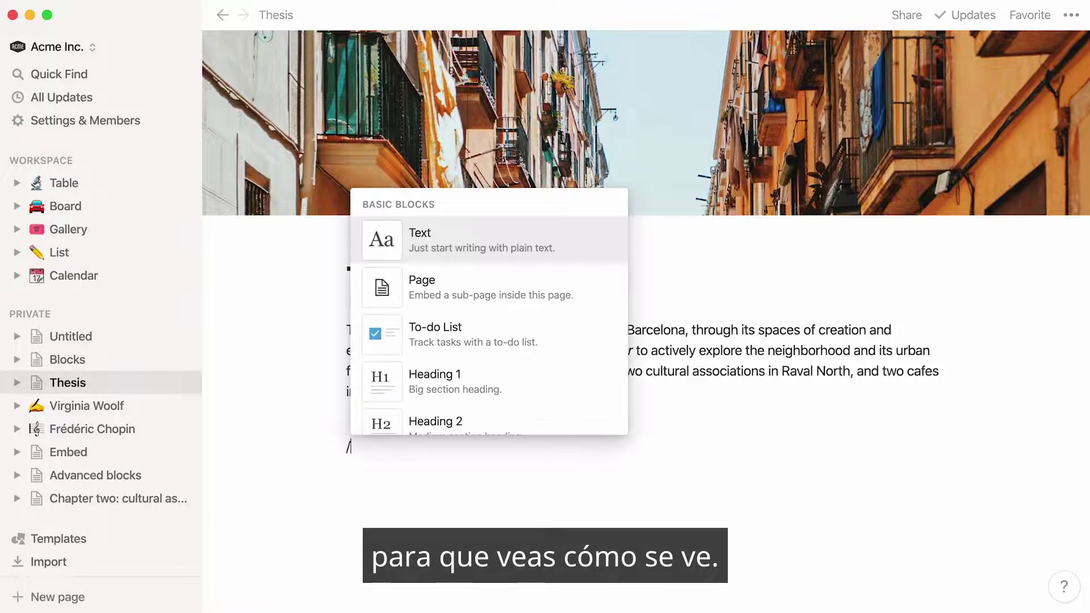
{"action": "key", "text": "Down"}
{"action": "key", "text": "Return"}
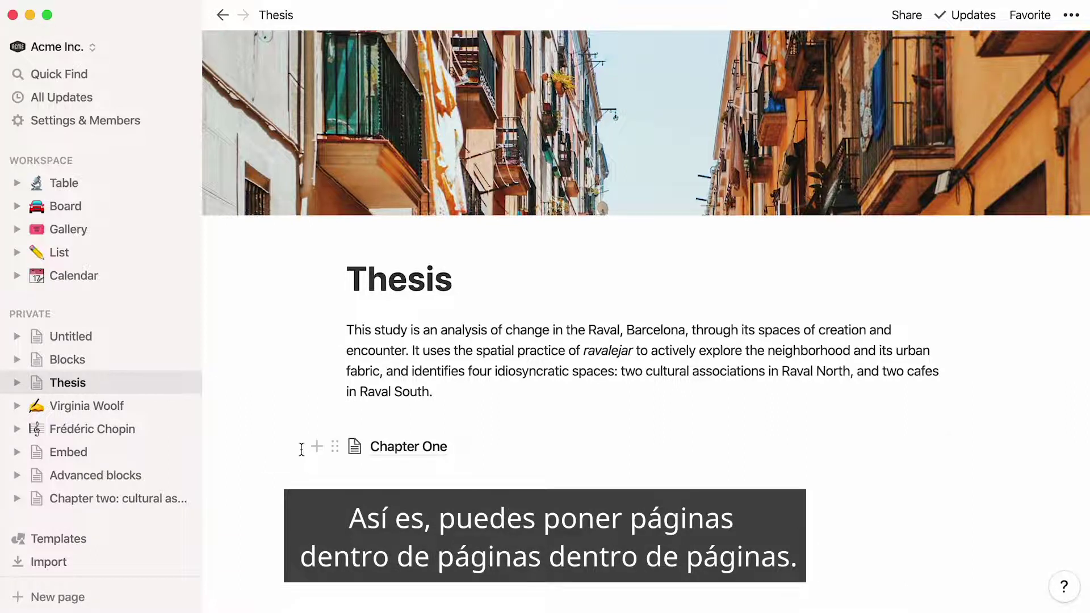
- Open The Raval today inside Chapter One and inspect the nested pages of Thesis in the page tree, collapsing them again
{"action": "left_click", "coordinate": [371, 448]}
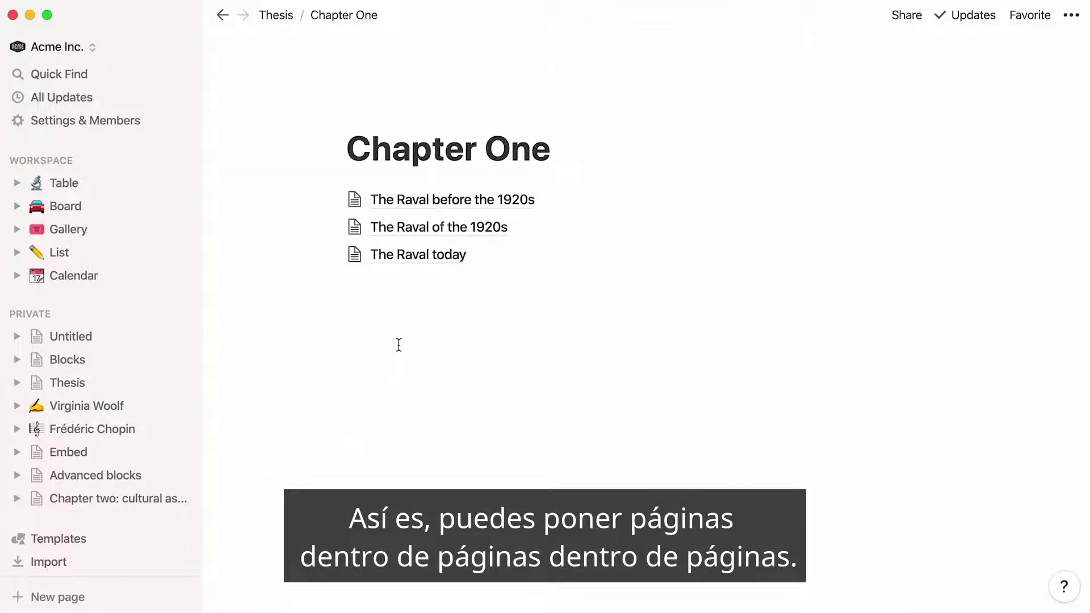
{"action": "left_click", "coordinate": [421, 263]}
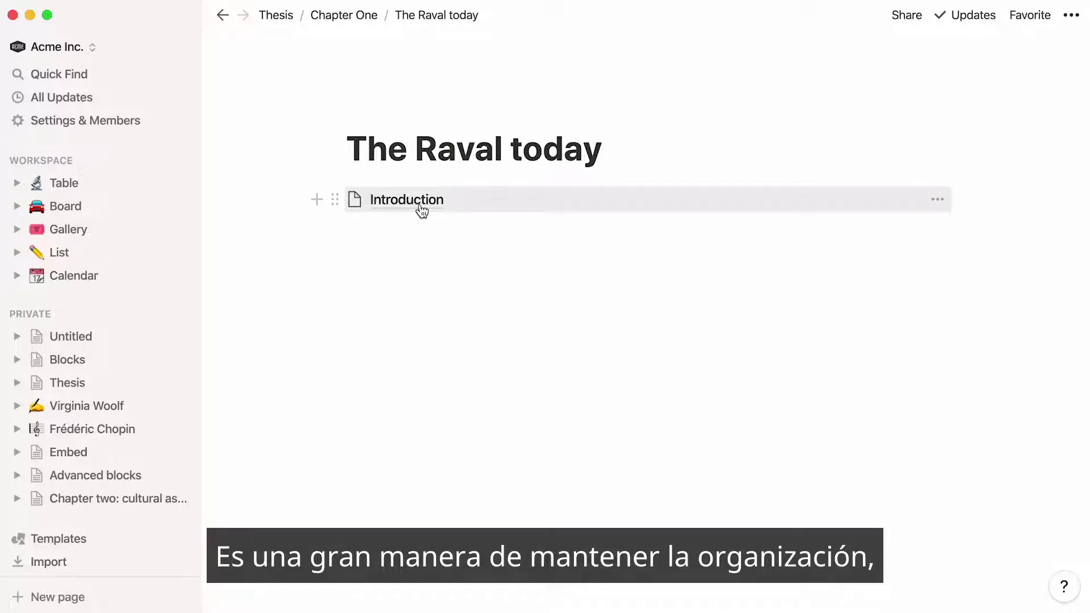
{"action": "left_click", "coordinate": [18, 384]}
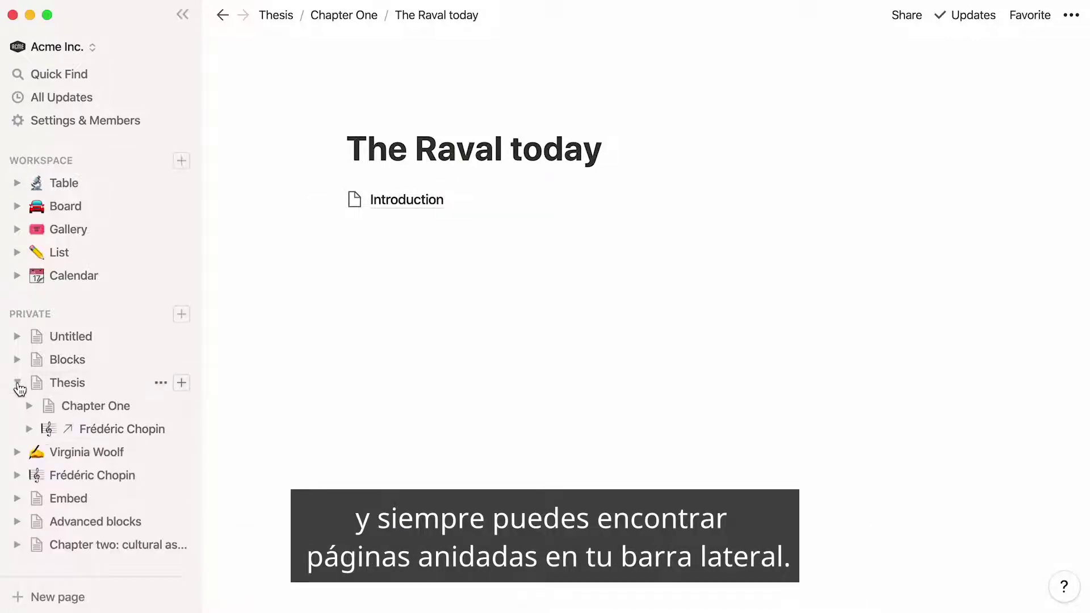
{"action": "left_click", "coordinate": [29, 406]}
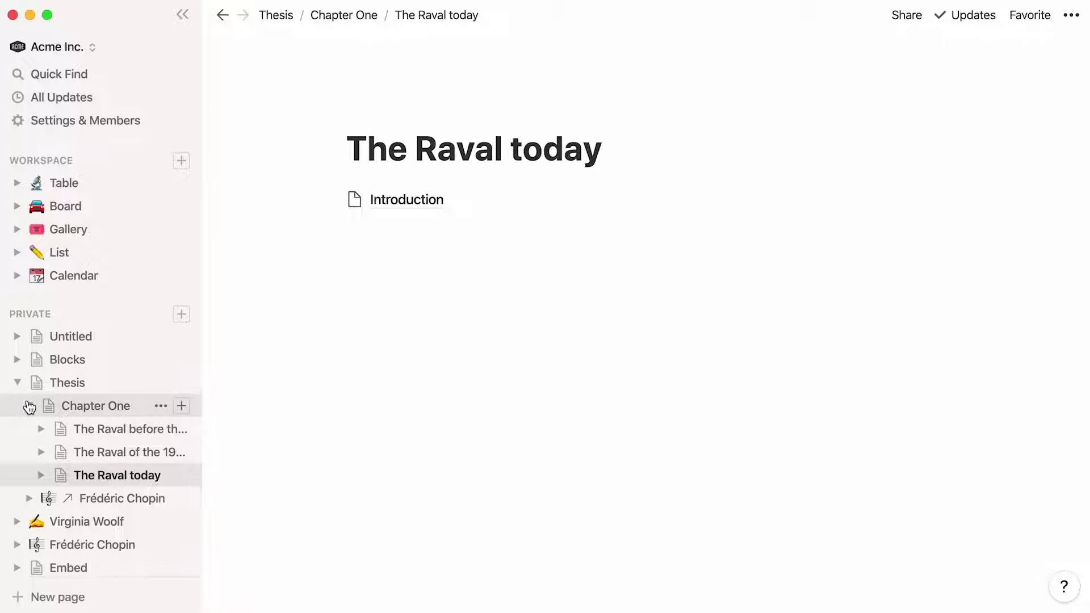
{"action": "left_click", "coordinate": [29, 406]}
{"action": "left_click", "coordinate": [18, 384]}
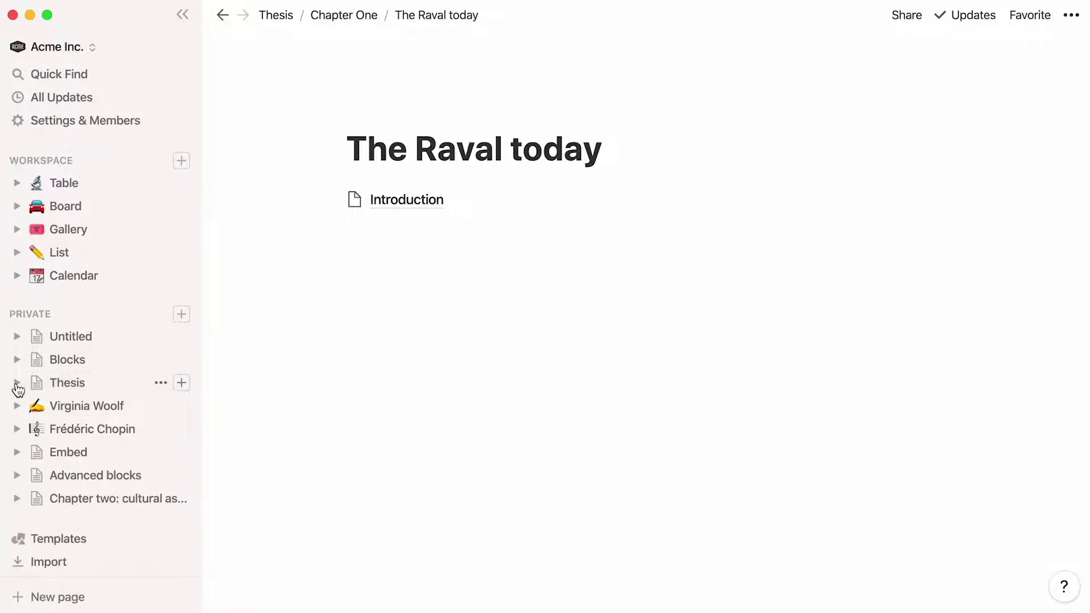
- Go back to the Thesis page and insert a To-do List block below the Chapter One sub-page
{"action": "left_click", "coordinate": [100, 383]}
{"action": "left_click", "coordinate": [348, 494]}
{"action": "type", "text": "/"}
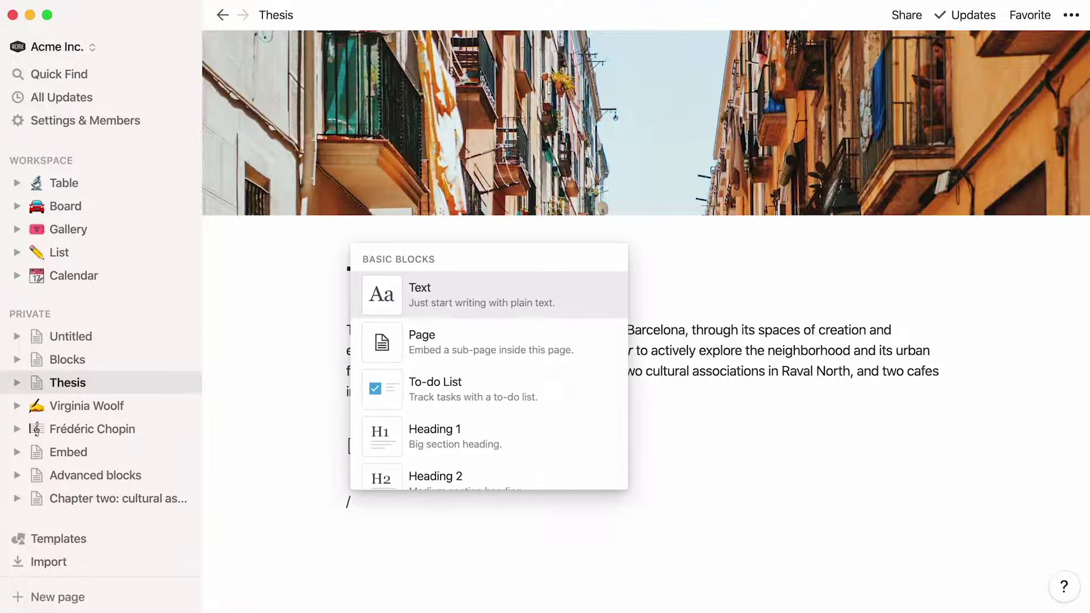
{"action": "key", "text": "Down"}
{"action": "key", "text": "Down"}
{"action": "key", "text": "Return"}
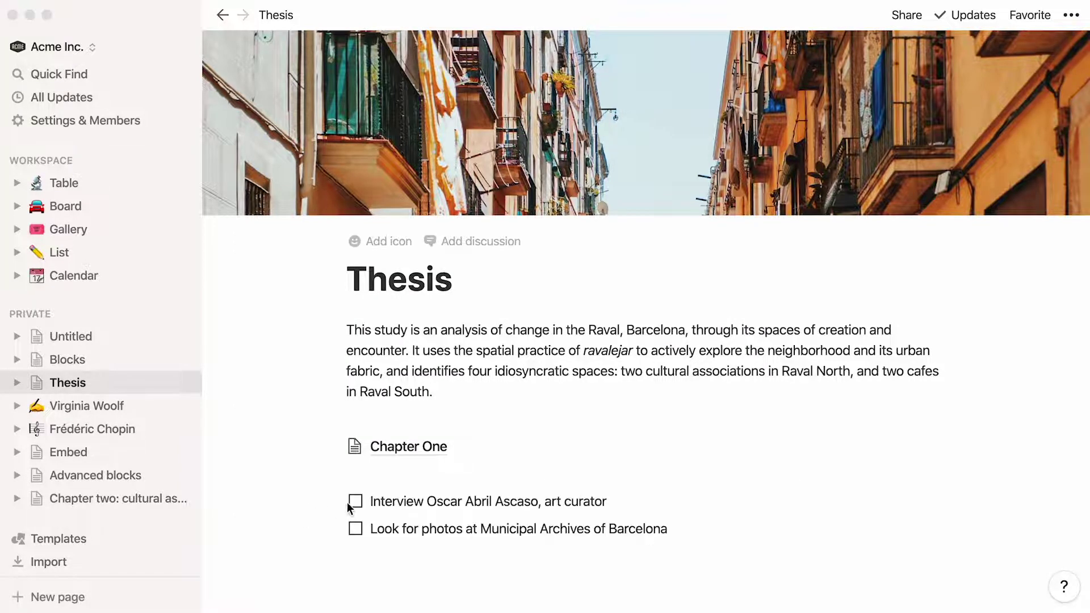
- Check off the to-do about interviewing the art curator and toggle the archive photos to-do on and off
{"action": "left_click", "coordinate": [353, 503]}
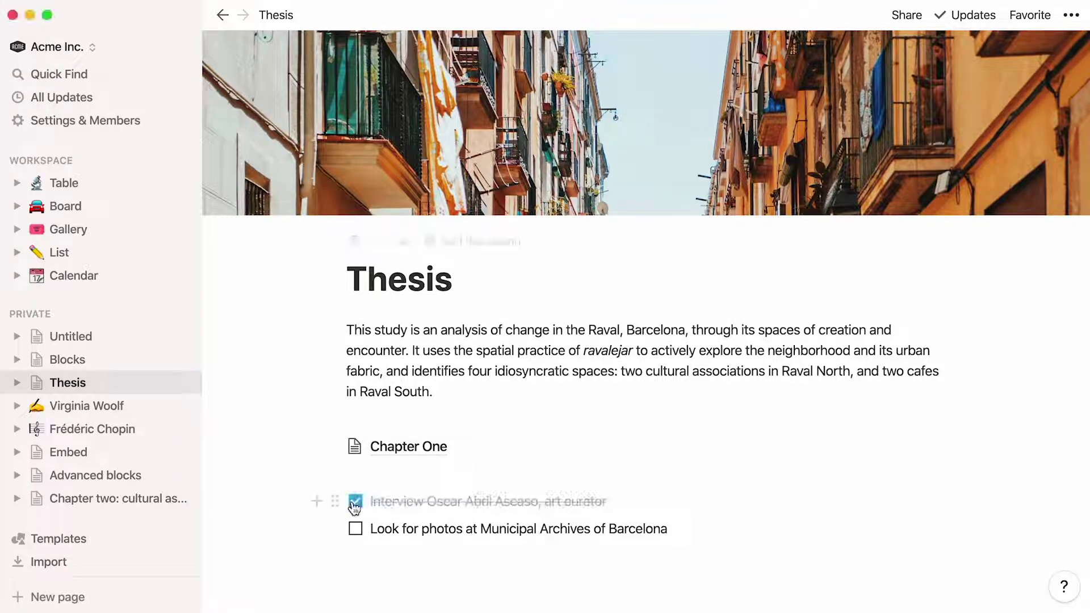
{"action": "left_click", "coordinate": [356, 529]}
{"action": "left_click", "coordinate": [356, 530]}
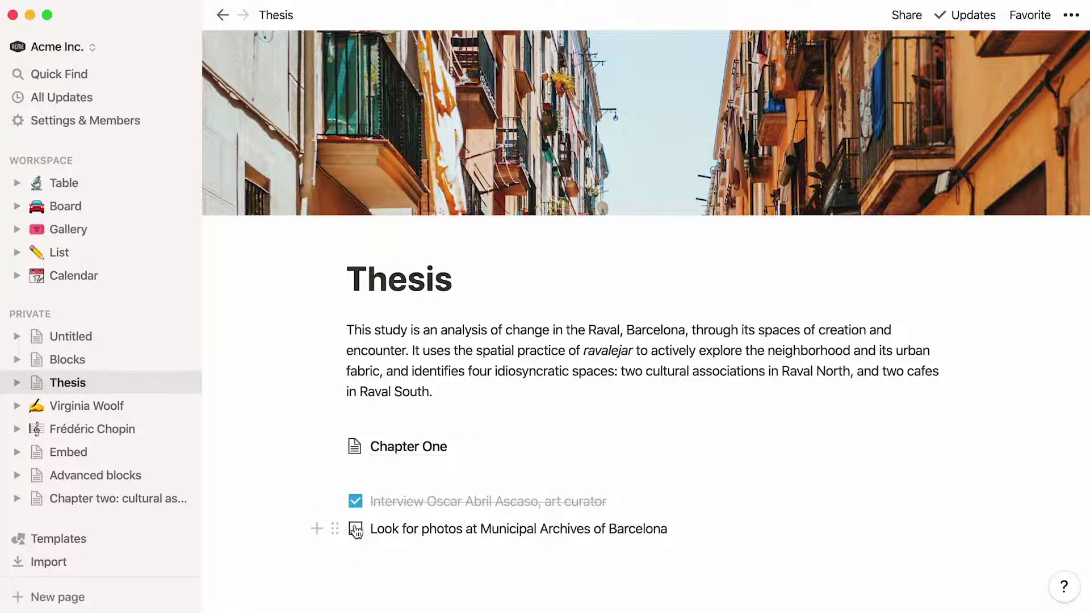
- Add a Heading 1 block reading "Research methods" below the to-do list
{"action": "left_click", "coordinate": [414, 560]}
{"action": "type", "text": "/"}
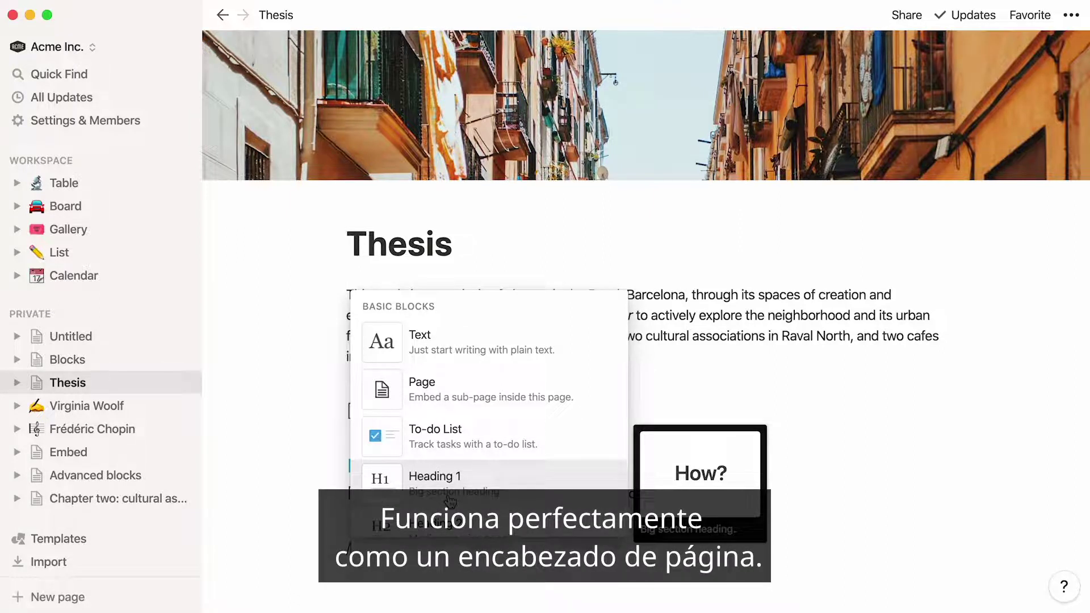
{"action": "type", "text": "h1"}
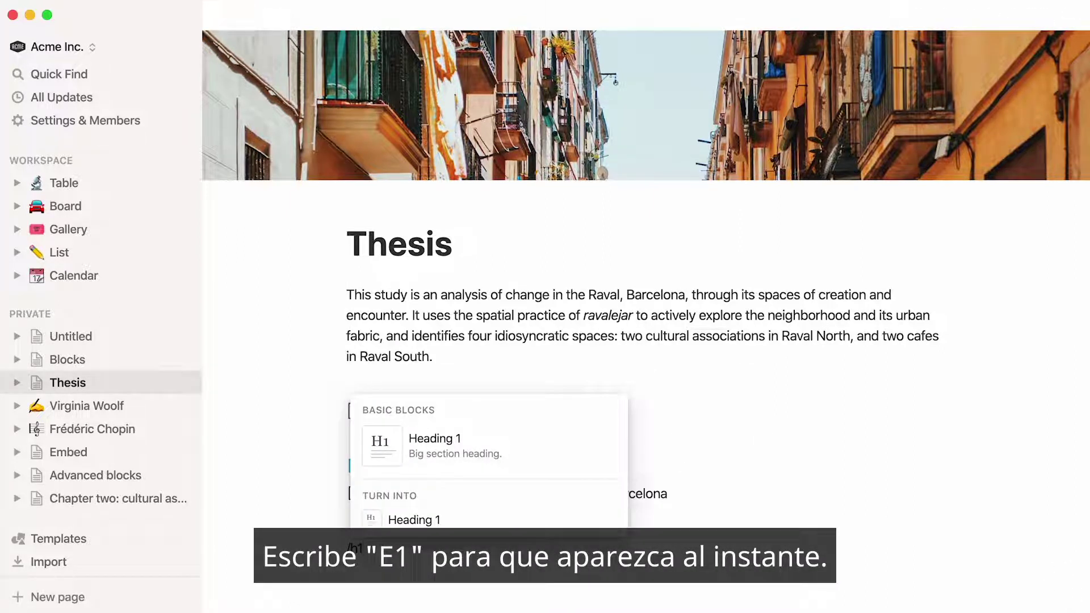
{"action": "key", "text": "Return"}
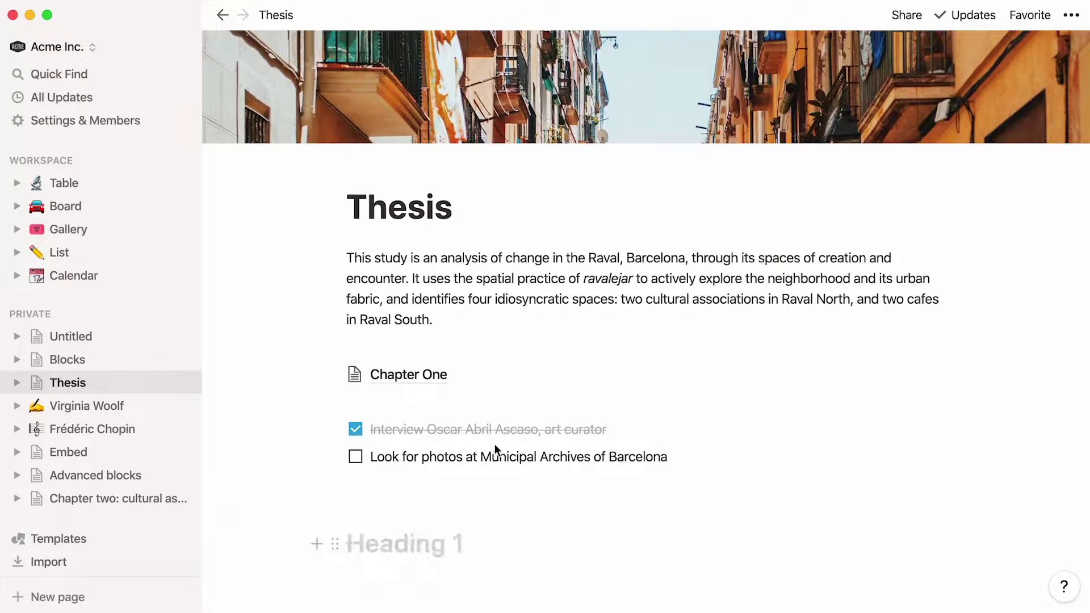
{"action": "type", "text": "Research methods"}
- Add a Heading 2 block reading "Identification of four case studies" under the Research methods heading
{"action": "key", "text": "Return"}
{"action": "type", "text": "/"}
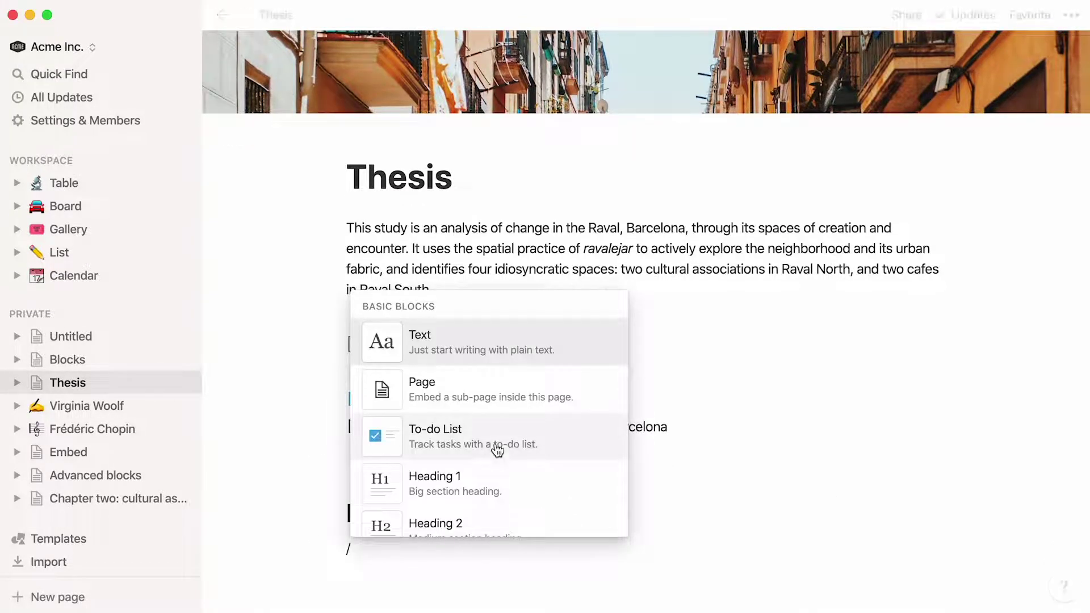
{"action": "mouse_move", "coordinate": [494, 523]}
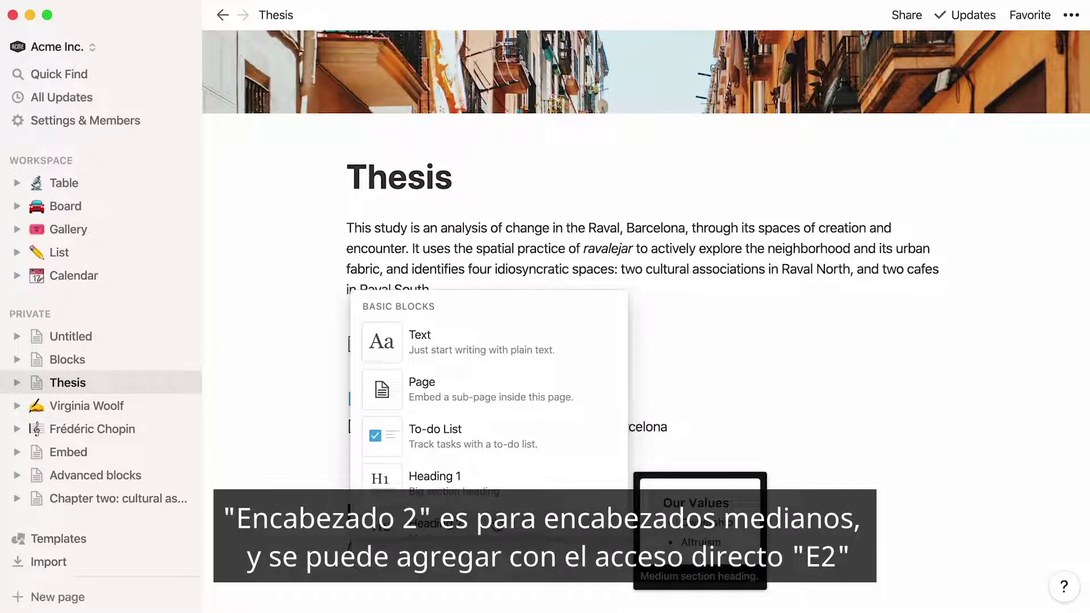
{"action": "type", "text": "h2"}
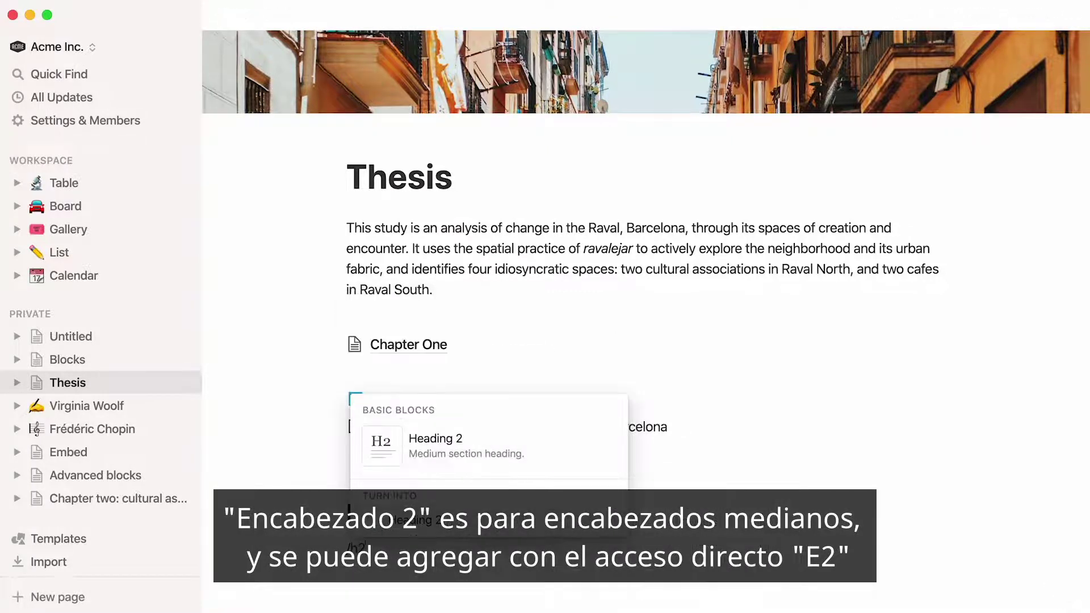
{"action": "key", "text": "Return"}
{"action": "type", "text": "Identification of four case studies"}
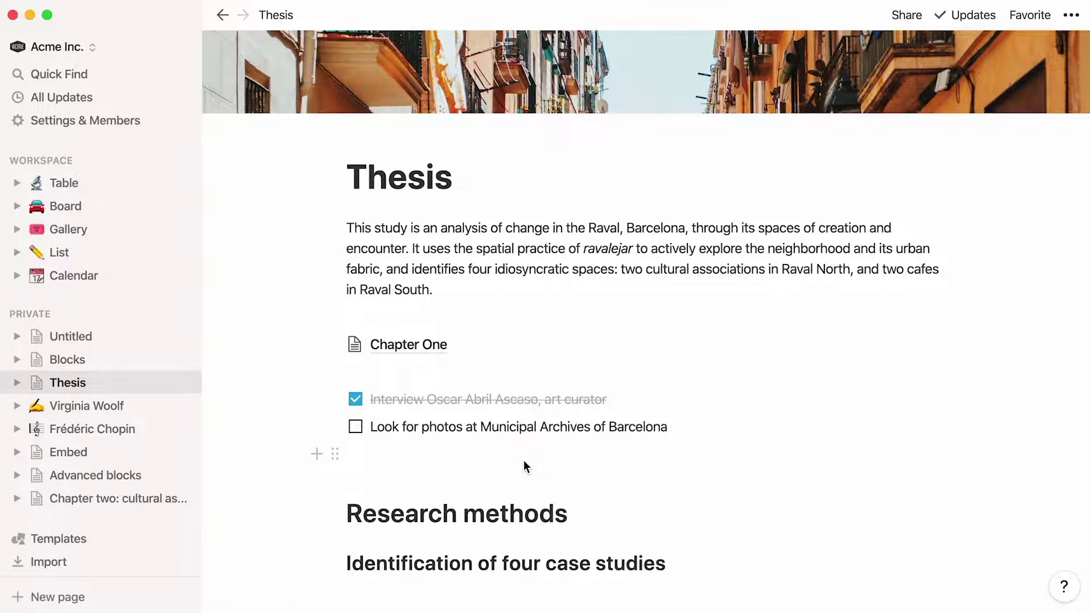
- Add a Heading 3 block reading "Acknowledgements" below the Identification of four case studies heading
{"action": "key", "text": "Return"}
{"action": "type", "text": "/"}
{"action": "mouse_move", "coordinate": [569, 440]}
{"action": "scroll", "coordinate": [571, 441], "scroll_direction": "down", "scroll_amount": 2}
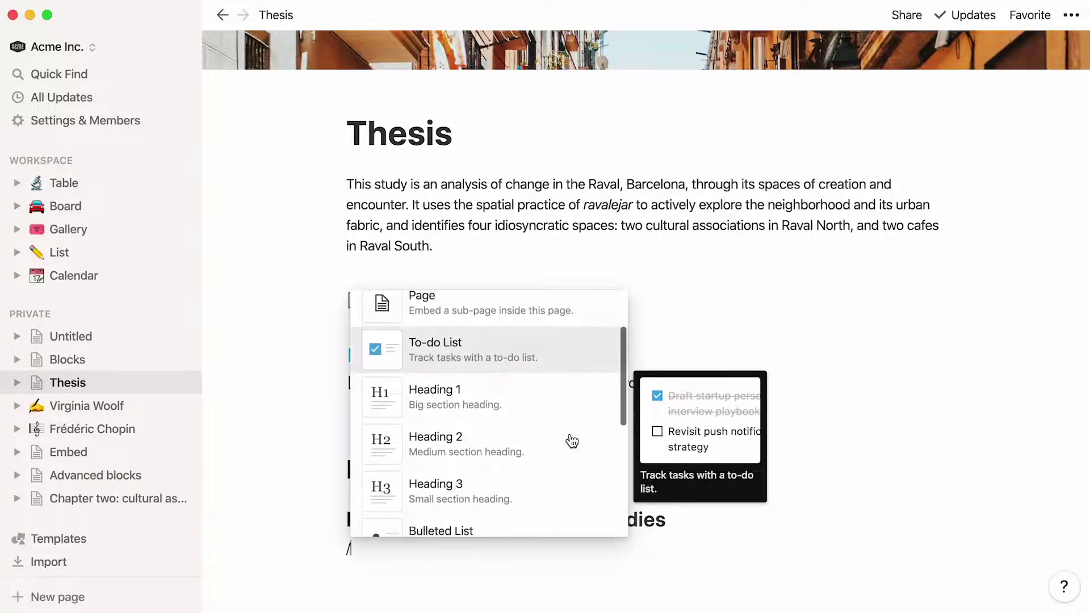
{"action": "mouse_move", "coordinate": [540, 493]}
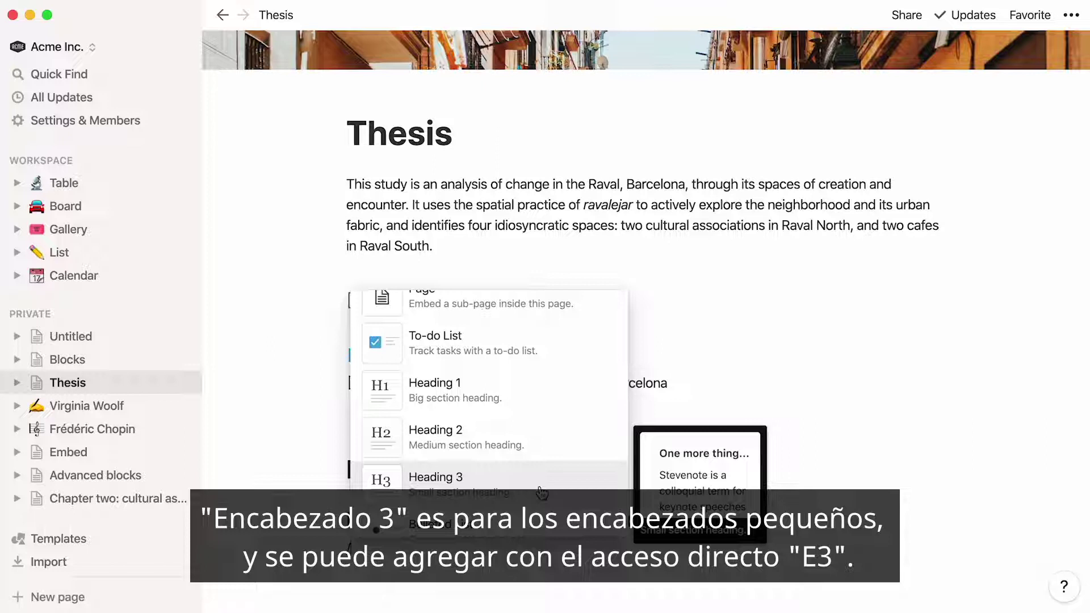
{"action": "type", "text": "h3"}
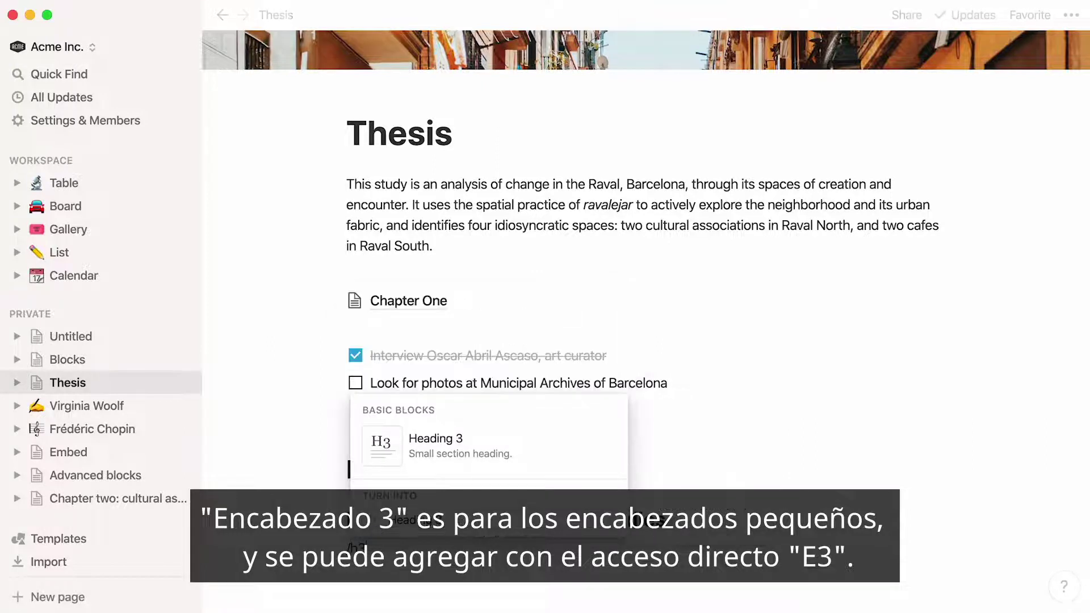
{"action": "key", "text": "Return"}
{"action": "type", "text": "Acknowledgements"}
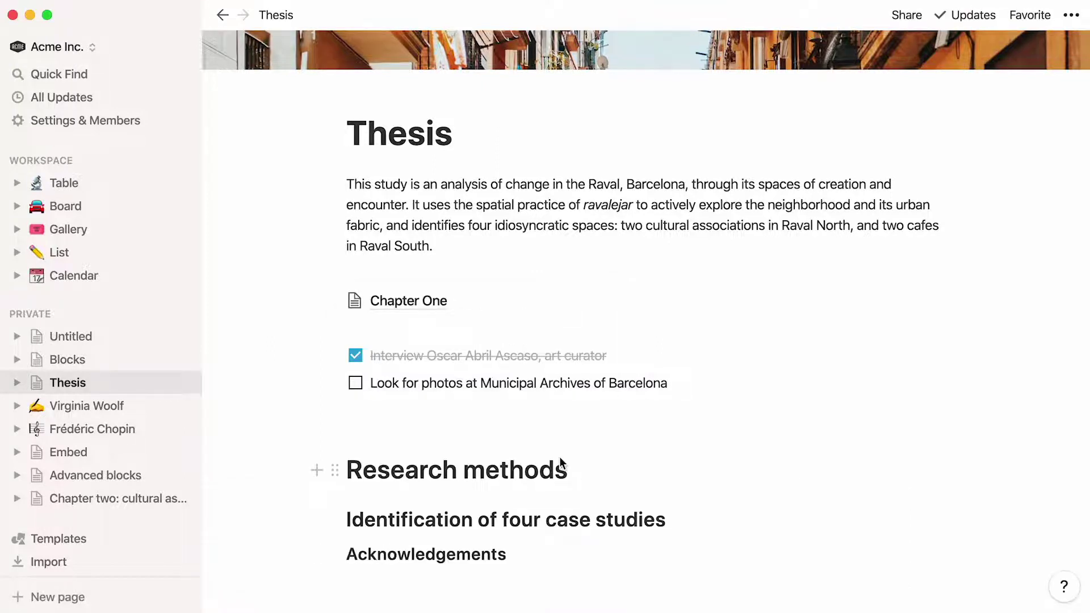
- Add a bulleted list of the three acknowledged doctors' names under the Acknowledgements heading
{"action": "key", "text": "Return"}
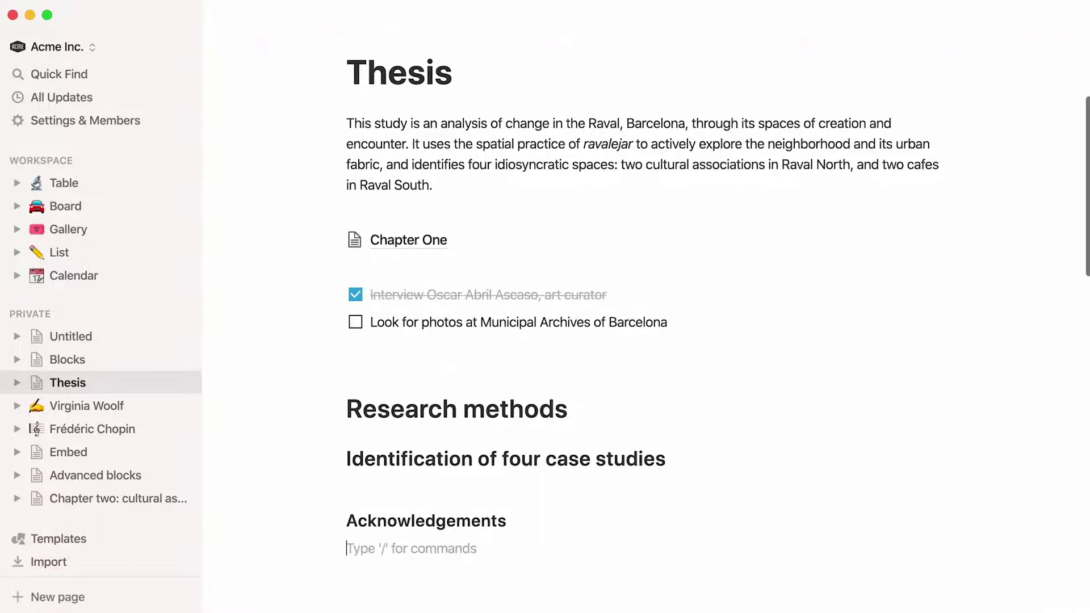
{"action": "type", "text": "/"}
{"action": "scroll", "coordinate": [574, 457], "scroll_direction": "down", "scroll_amount": 3}
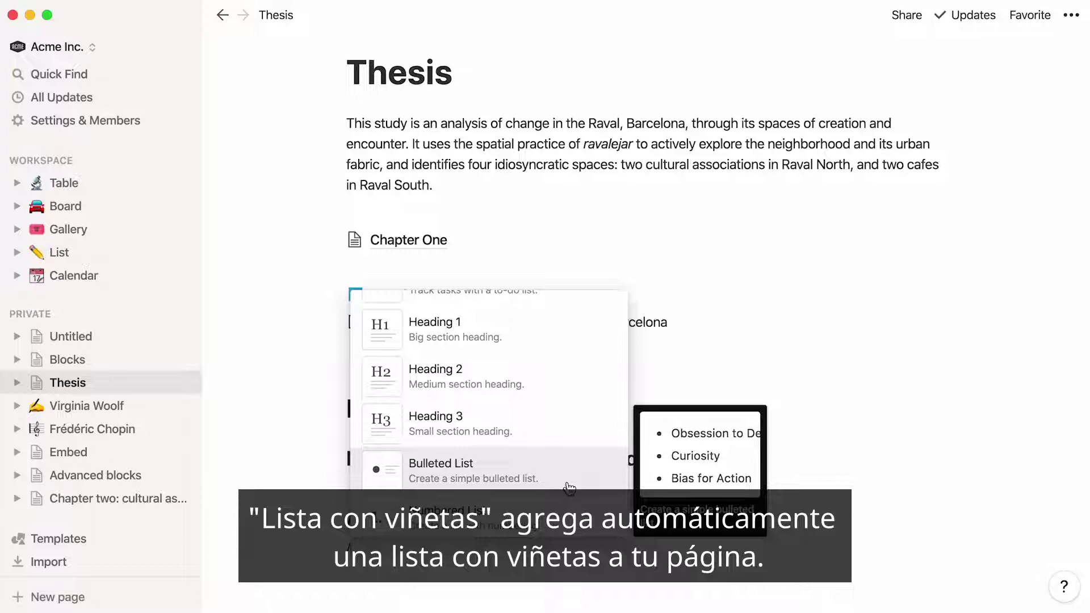
{"action": "key", "text": "BackSpace"}
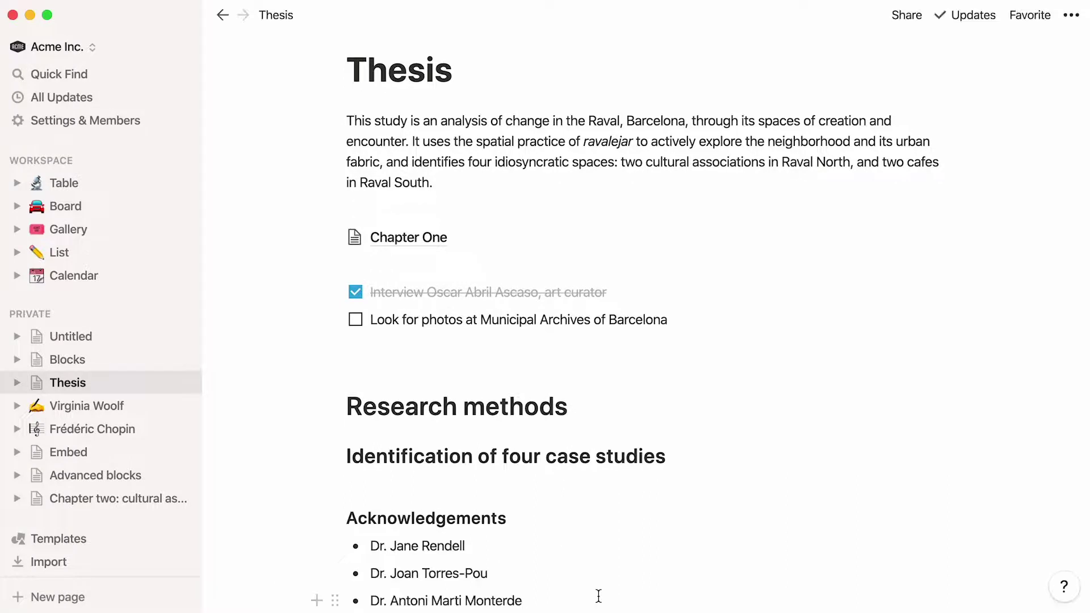
{"action": "key", "text": "Return"}
{"action": "key", "text": "BackSpace"}
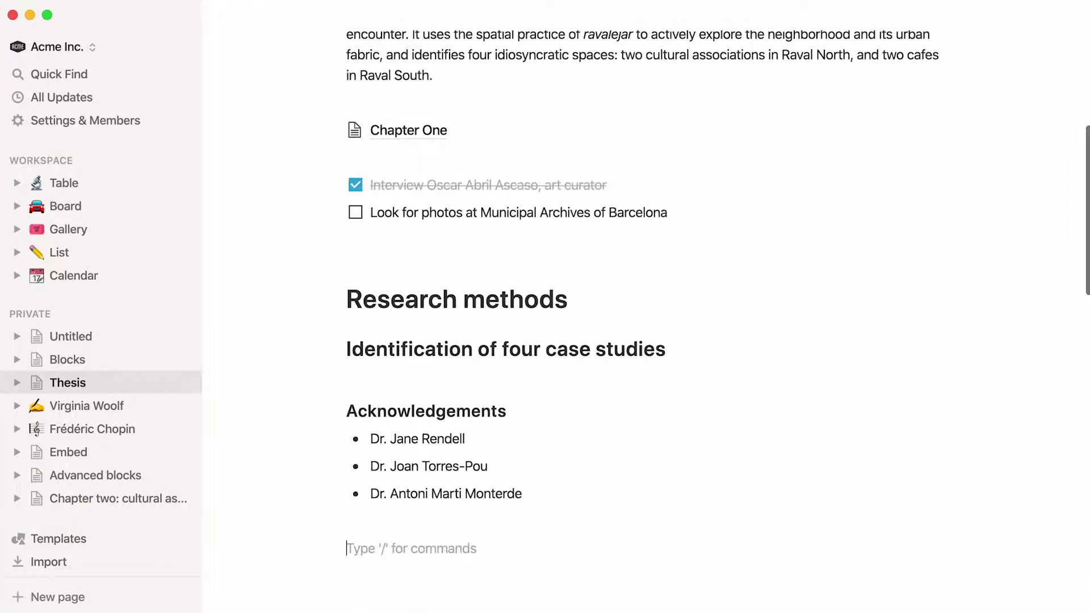
- Add a numbered list with items on the Raval's geographical location in Barcelona, its main streets, and the PERI transformation from 1985 until 2000
{"action": "type", "text": "/"}
{"action": "mouse_move", "coordinate": [560, 533]}
{"action": "scroll", "coordinate": [559, 528], "scroll_direction": "down", "scroll_amount": 3}
{"action": "mouse_move", "coordinate": [555, 513]}
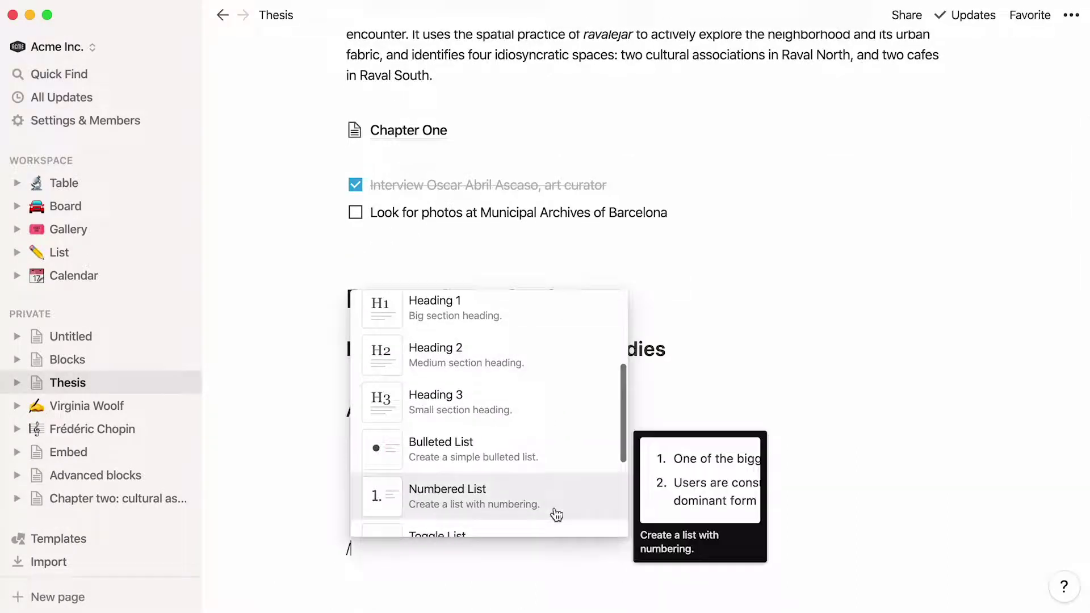
{"action": "left_click", "coordinate": [556, 513]}
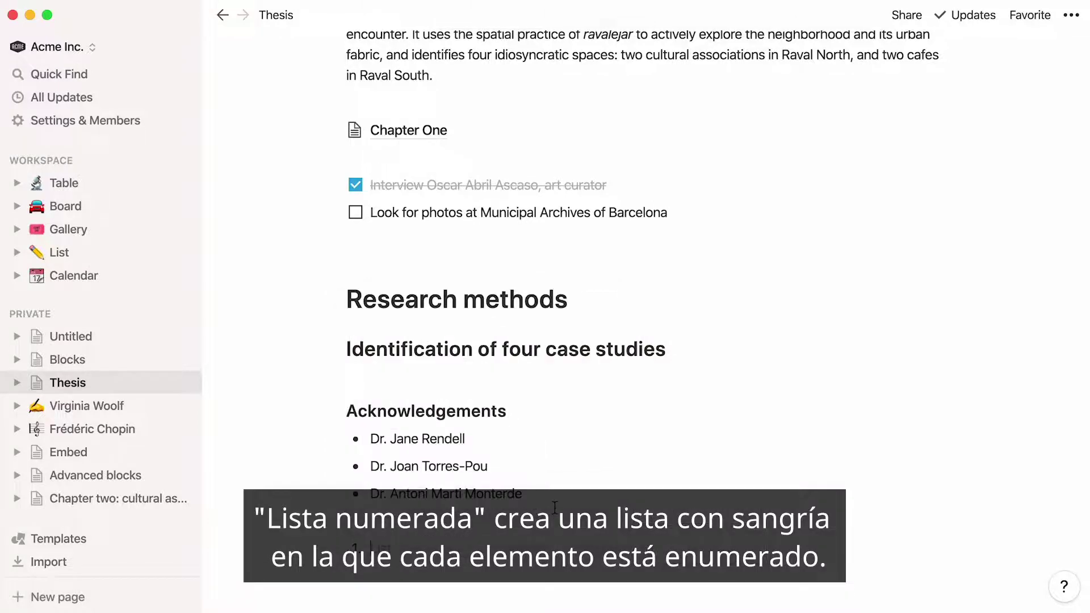
{"action": "type", "text": "First list item"}
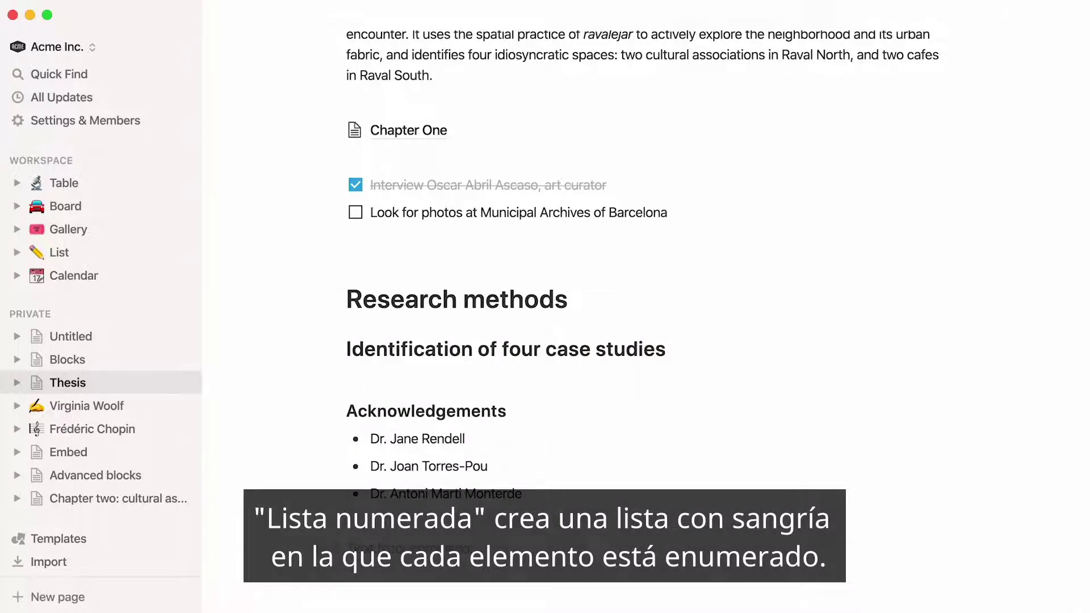
{"action": "type", "text": "1."}
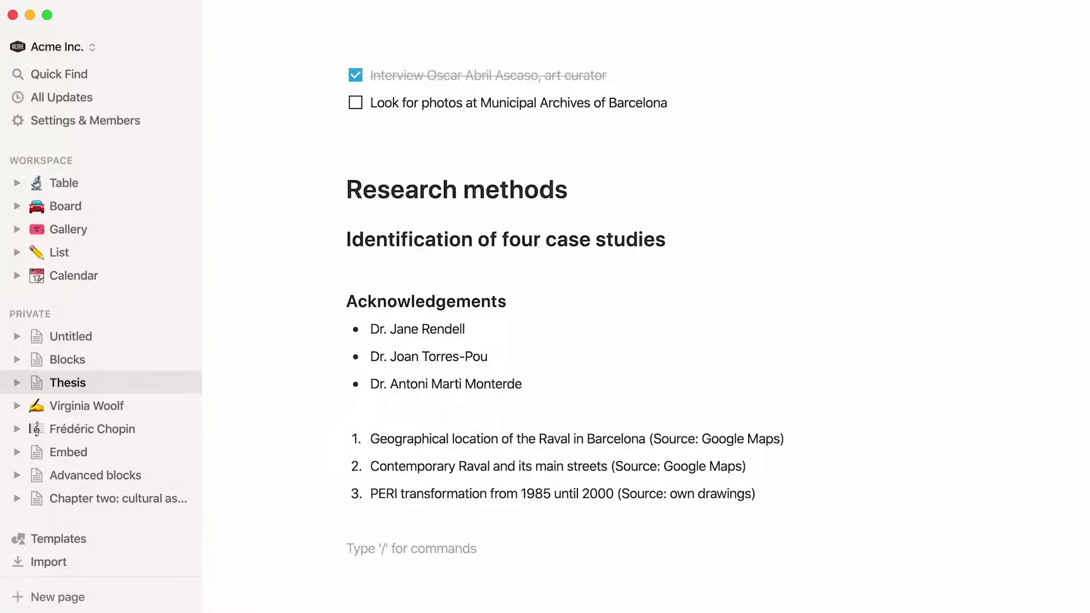
- Add a Toggle List block titled "Parenthesis on interdisciplinarity" below the numbered list
{"action": "type", "text": "/"}
{"action": "key", "text": "Down"}
{"action": "key", "text": "Down"}
{"action": "key", "text": "Down"}
{"action": "key", "text": "Down"}
{"action": "key", "text": "Down"}
{"action": "key", "text": "Down"}
{"action": "key", "text": "Down"}
{"action": "left_click", "coordinate": [542, 492]}
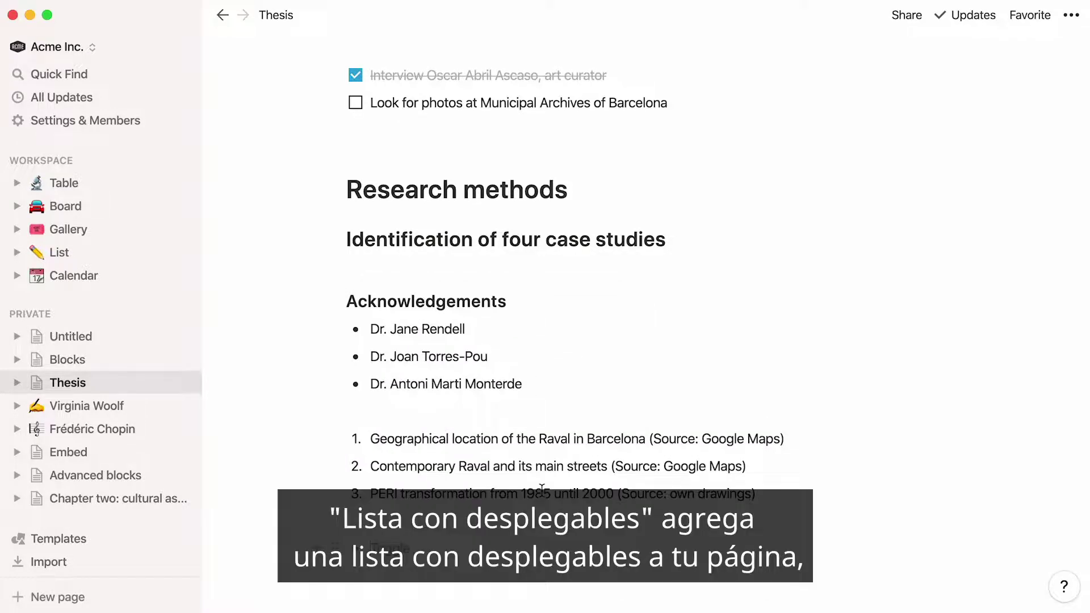
{"action": "type", "text": "Parenthesis on interdisciplinarity"}
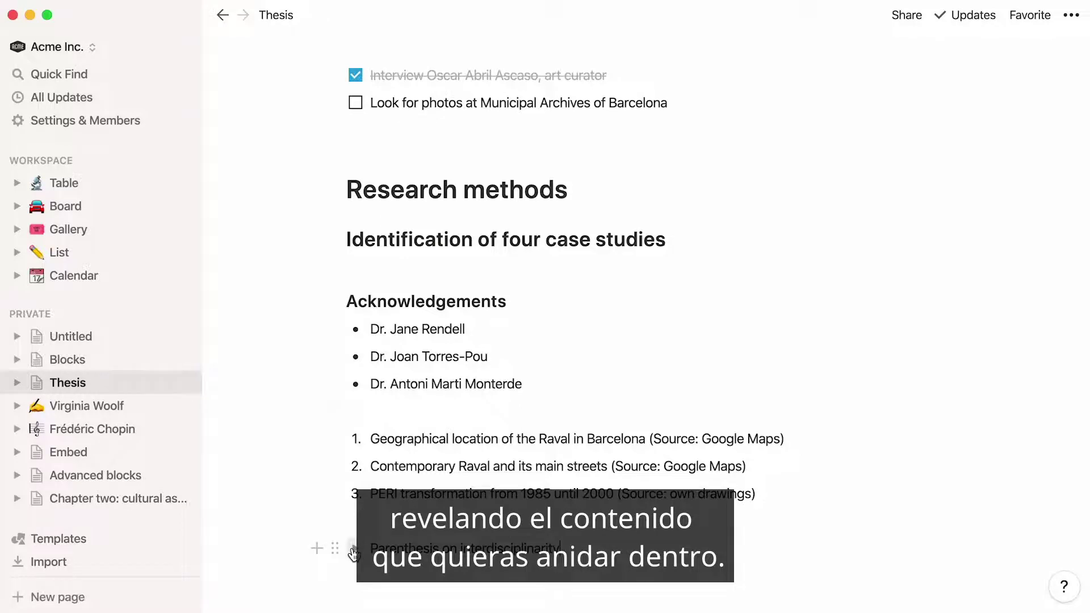
- Expand the Parenthesis on interdisciplinarity toggle to show its nested paragraph and collapse it again
{"action": "left_click", "coordinate": [353, 549]}
{"action": "scroll", "coordinate": [353, 549], "scroll_direction": "down", "scroll_amount": 2}
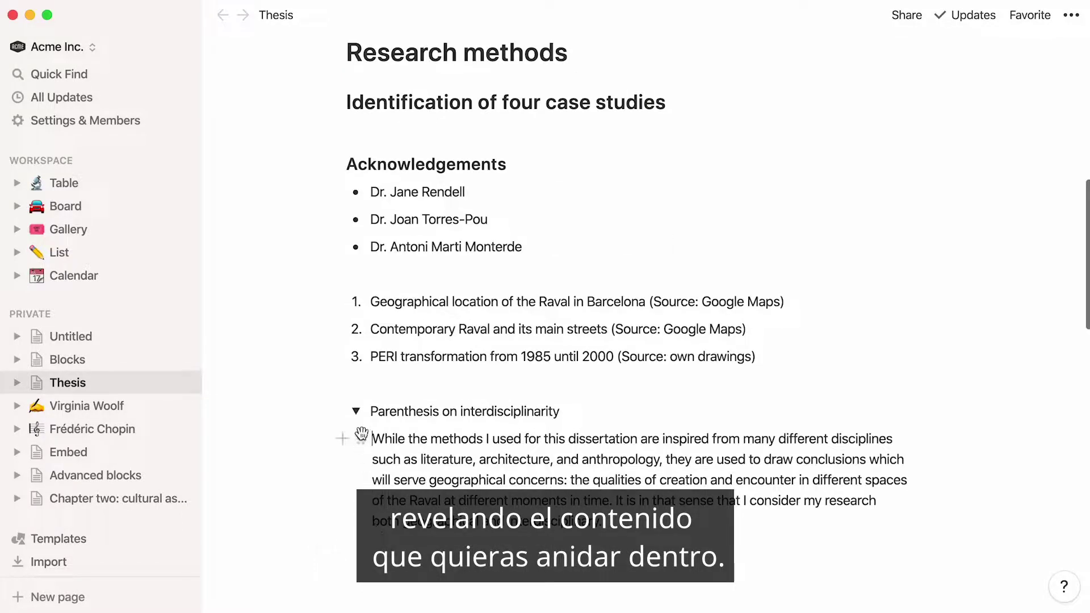
{"action": "left_click", "coordinate": [357, 415]}
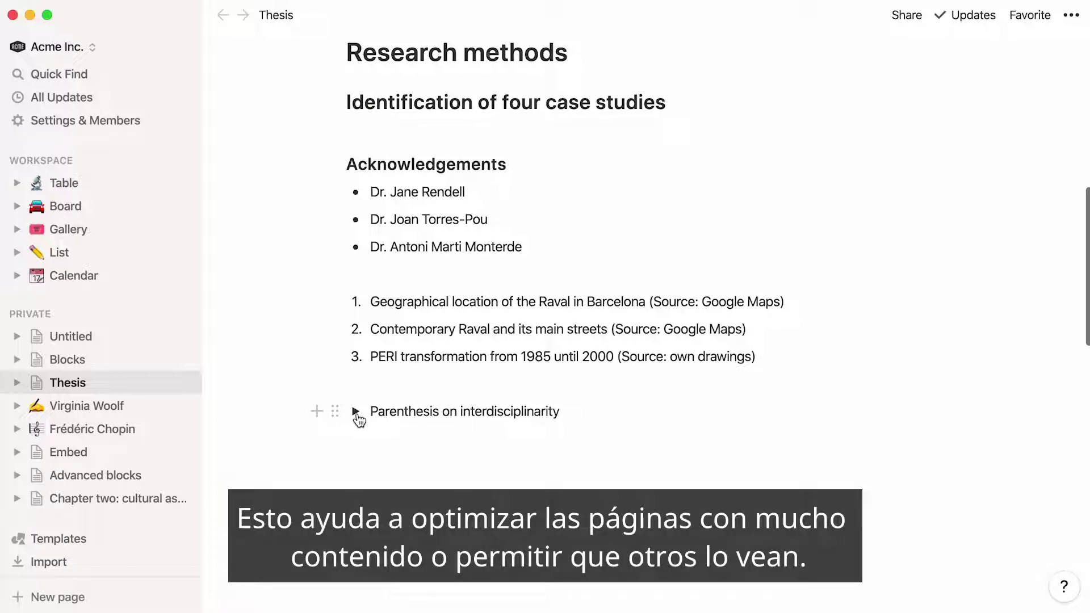
- Create a second, empty toggle directly below the Parenthesis on interdisciplinarity toggle using the > shorthand, without keeping it
{"action": "left_click", "coordinate": [358, 441]}
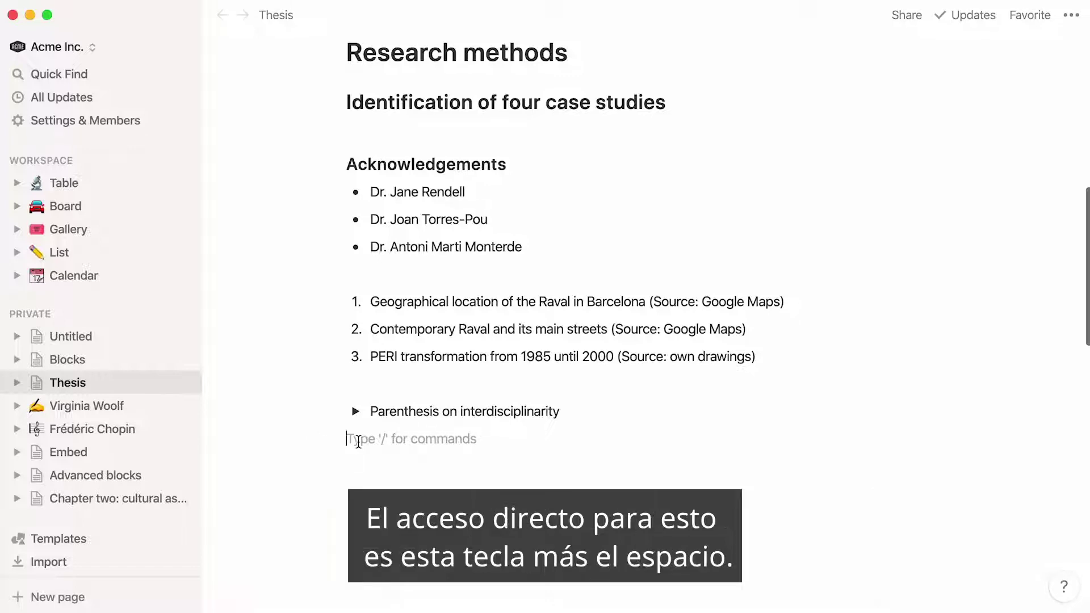
{"action": "type", "text": ">"}
{"action": "key", "text": "space"}
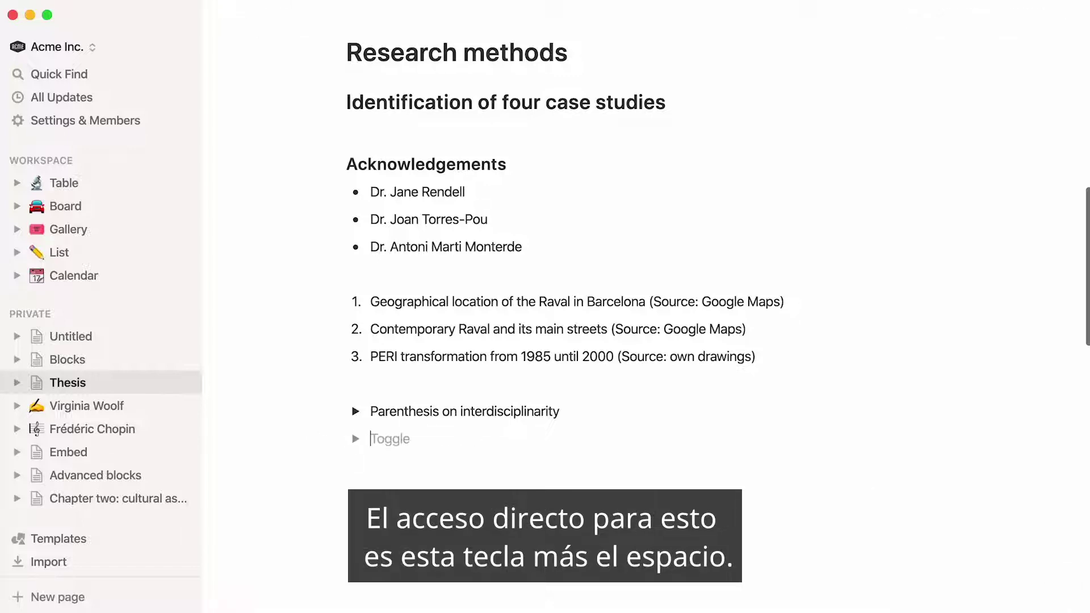
{"action": "key", "text": "Return"}
- Insert a Quote block below the toggle reading "I do not explain, I explore." with Marshall McLuhan as its source
{"action": "type", "text": "/"}
{"action": "scroll", "coordinate": [372, 422], "scroll_direction": "down", "scroll_amount": 5}
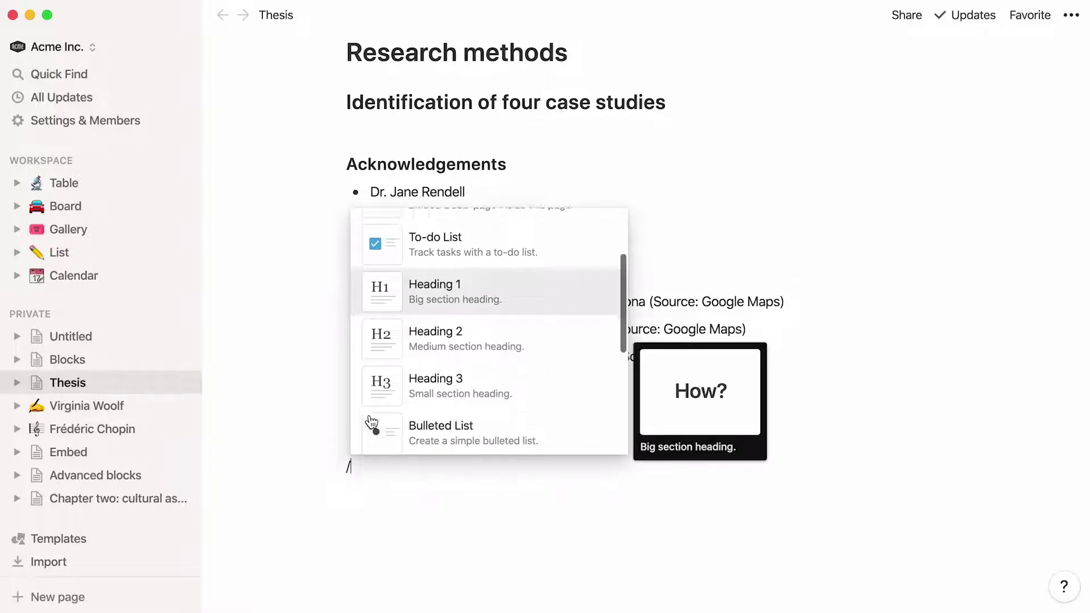
{"action": "left_click", "coordinate": [370, 418]}
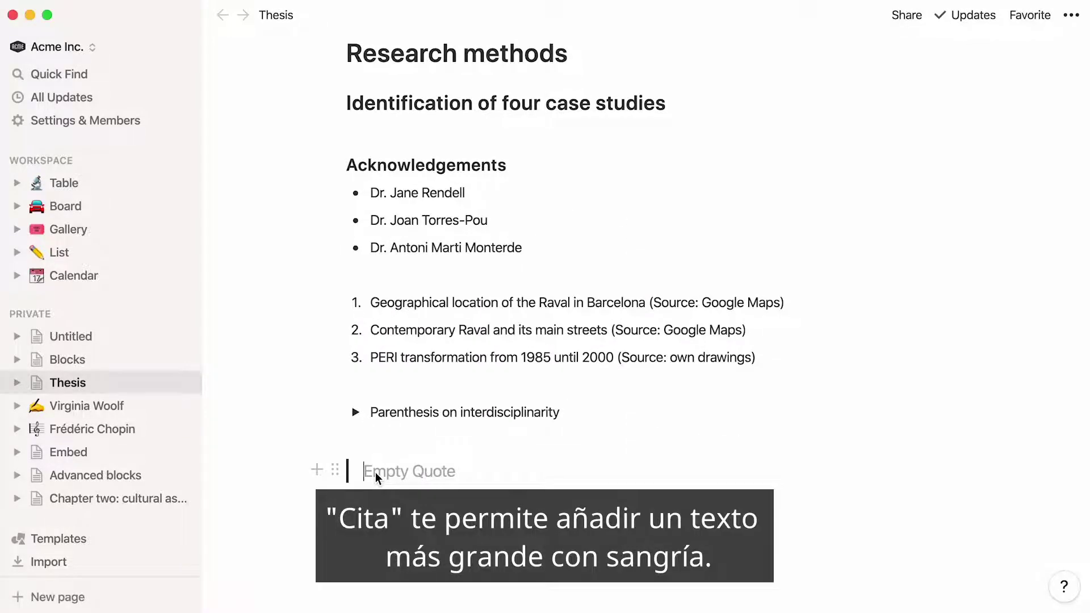
{"action": "type", "text": "I do not explain, I explore. Marshall McLuhan"}
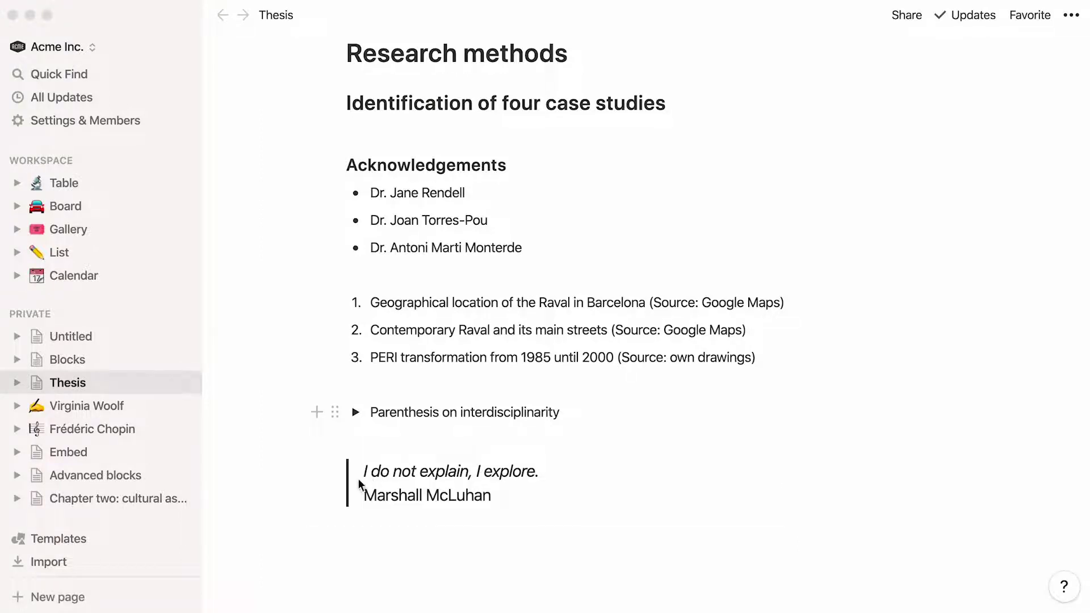
- Insert a Divider block below the Marshall McLuhan quote
{"action": "key", "text": "Return"}
{"action": "type", "text": "/"}
{"action": "scroll", "coordinate": [357, 514], "scroll_direction": "down", "scroll_amount": 3}
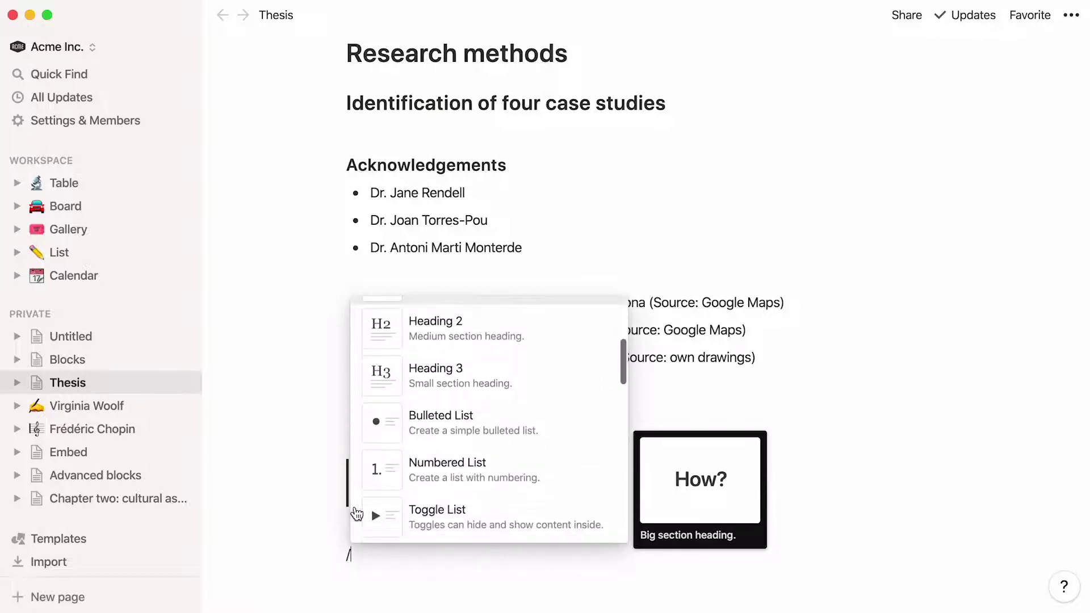
{"action": "left_click", "coordinate": [357, 513]}
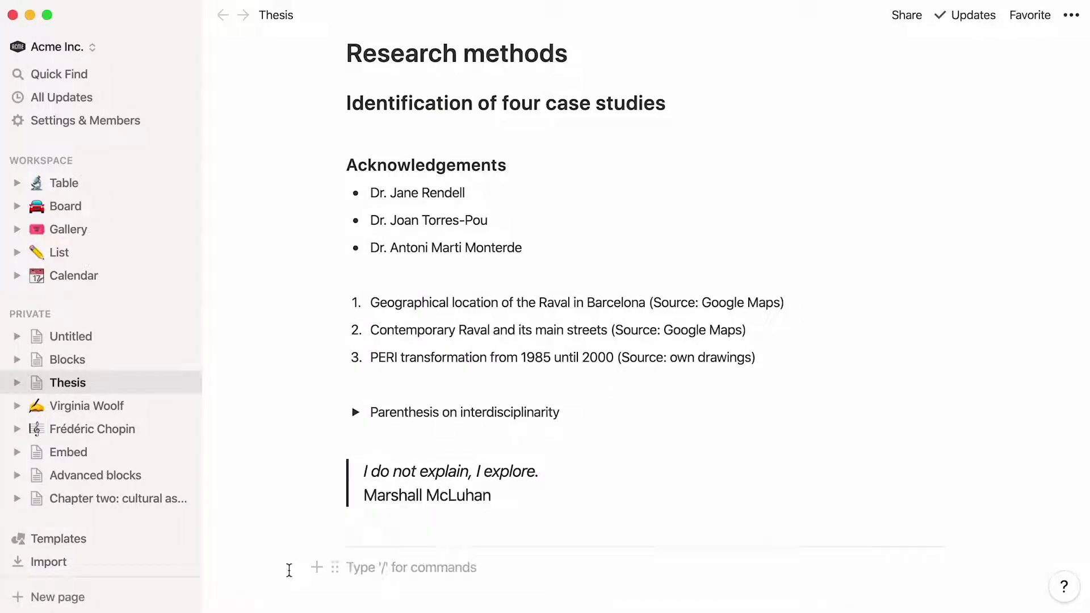
- Delete the divider below the quote and recreate it with the three-hyphen shorthand
{"action": "left_click", "coordinate": [334, 547]}
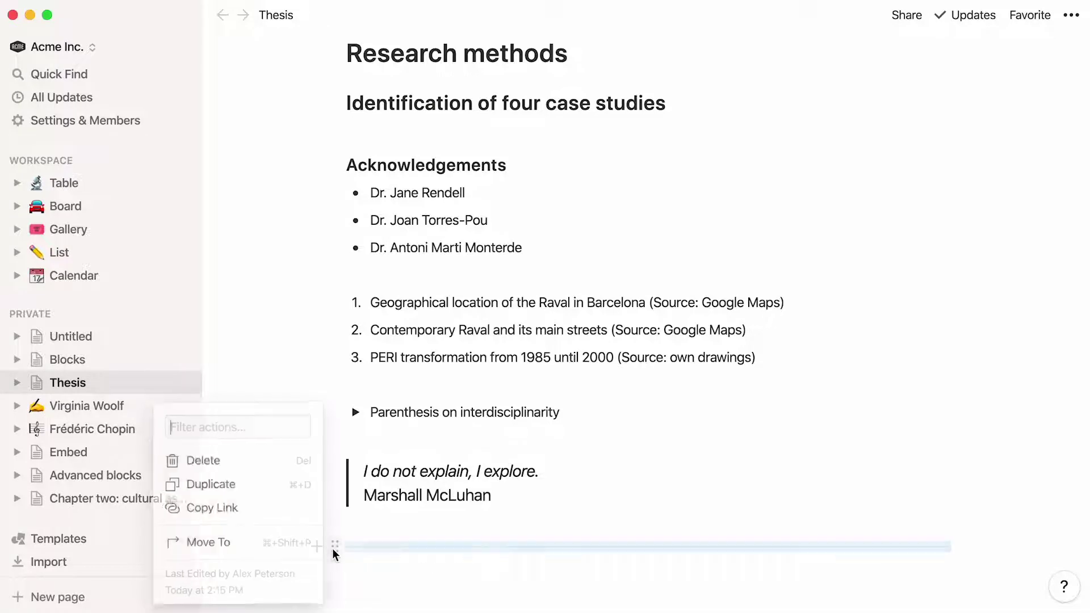
{"action": "left_click", "coordinate": [286, 461]}
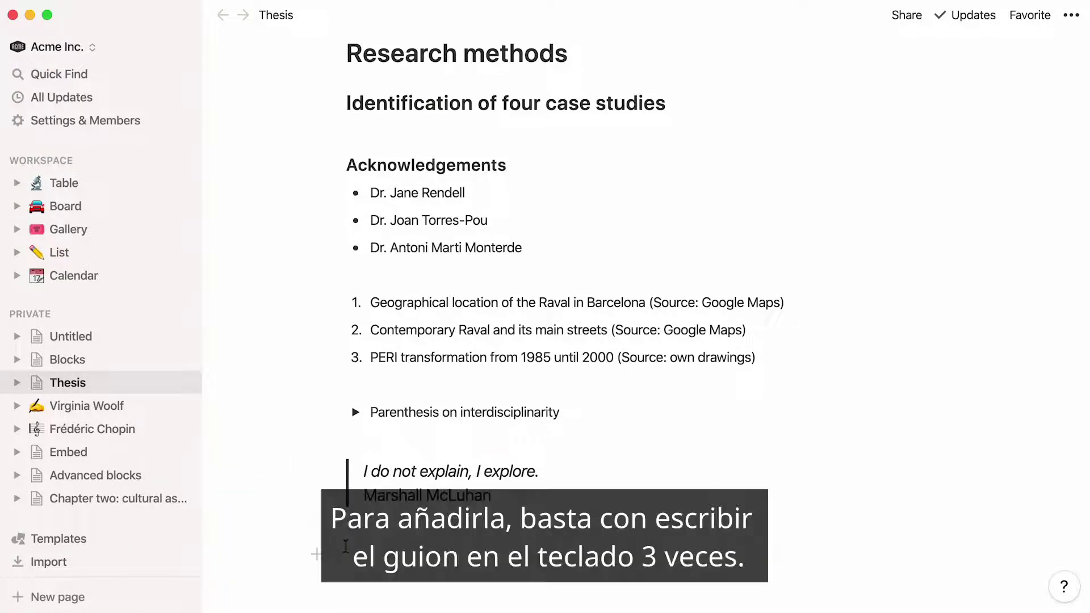
{"action": "type", "text": "---"}
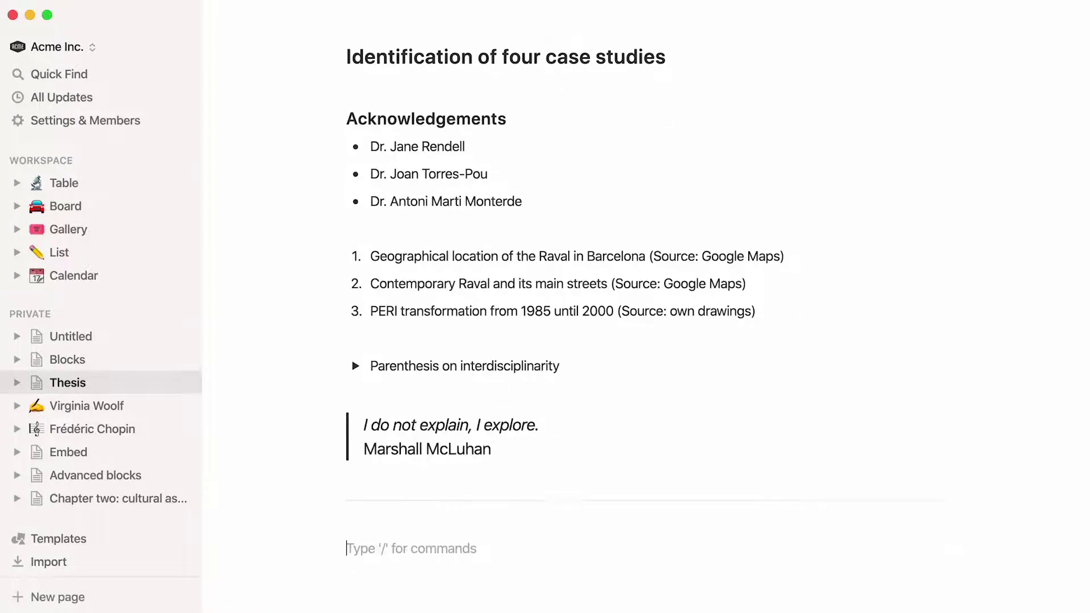
- Insert a Link To Page block below the divider that points to the Virginia Woolf page
{"action": "type", "text": "/"}
{"action": "key", "text": "Down"}
{"action": "key", "text": "Down"}
{"action": "key", "text": "Down"}
{"action": "key", "text": "Down"}
{"action": "key", "text": "Down"}
{"action": "key", "text": "Down"}
{"action": "key", "text": "Down"}
{"action": "key", "text": "Down"}
{"action": "key", "text": "Down"}
{"action": "key", "text": "Down"}
{"action": "key", "text": "Down"}
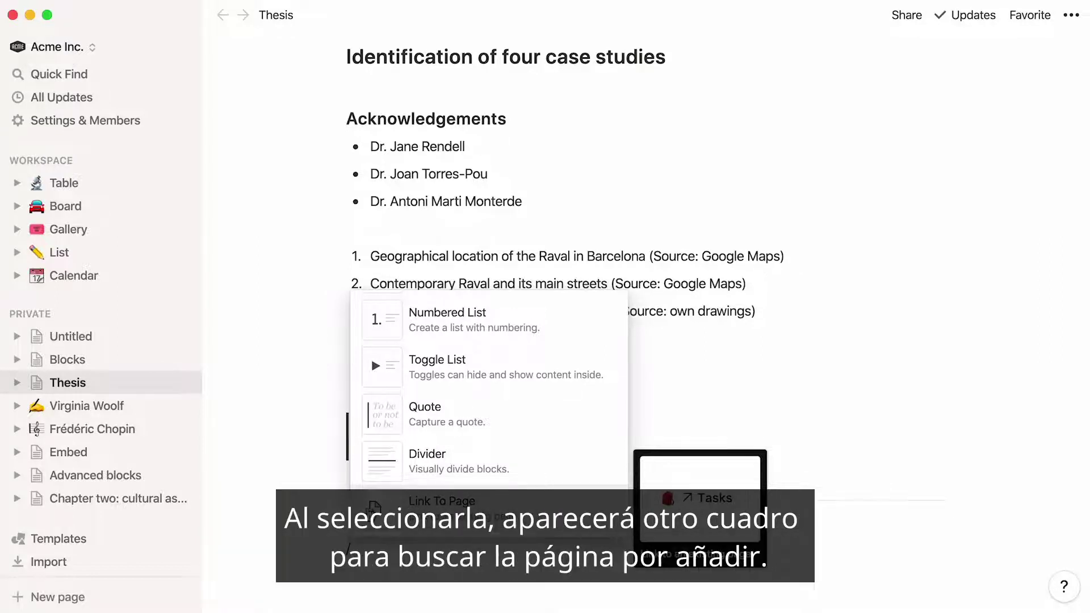
{"action": "key", "text": "Return"}
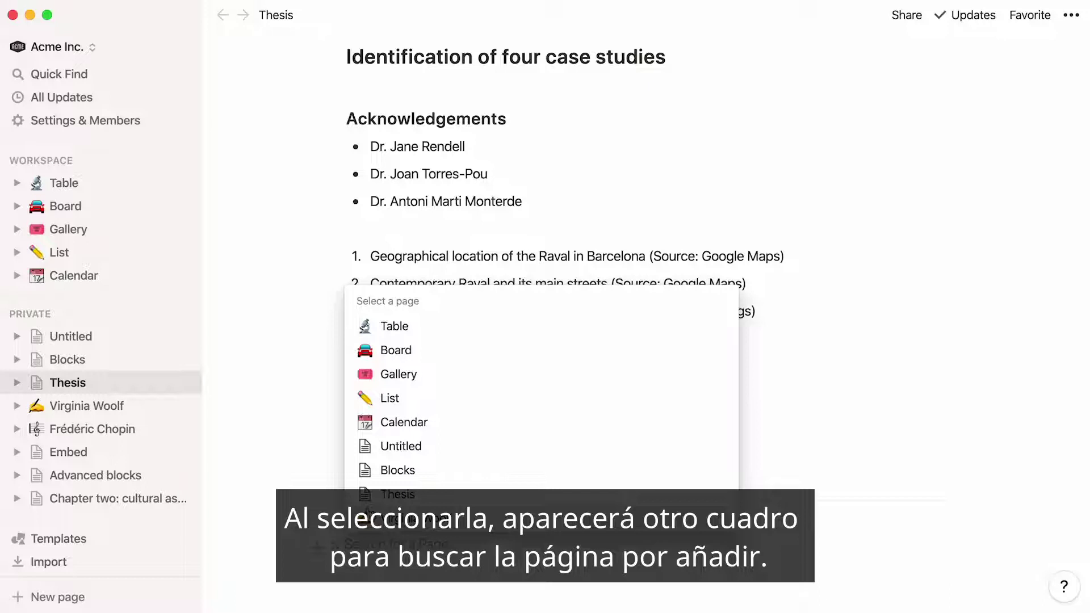
{"action": "left_click", "coordinate": [379, 520]}
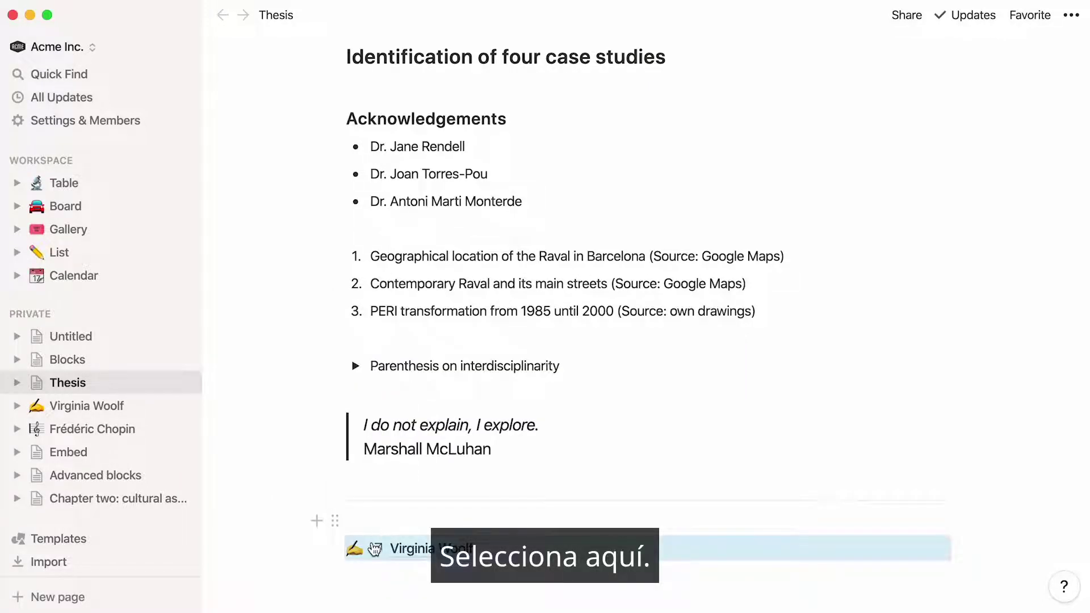
- Insert a Callout block below the Virginia Woolf link and paste in the passage beginning "The space I'm looking for doesn't exist."
{"action": "key", "text": "Return"}
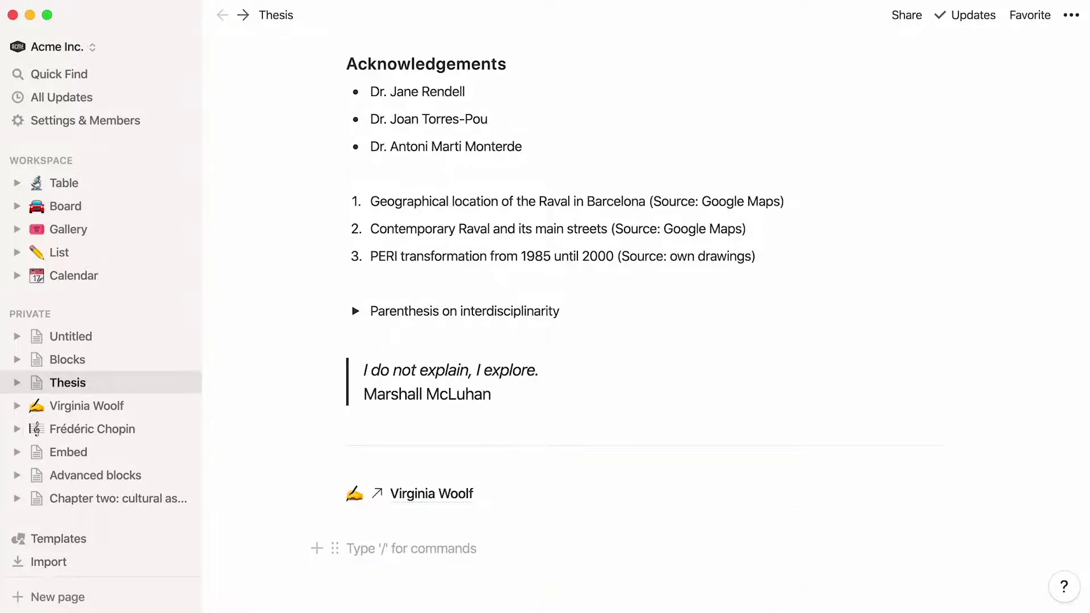
{"action": "type", "text": "/"}
{"action": "scroll", "coordinate": [365, 482], "scroll_direction": "down", "scroll_amount": 3}
{"action": "left_click", "coordinate": [367, 475]}
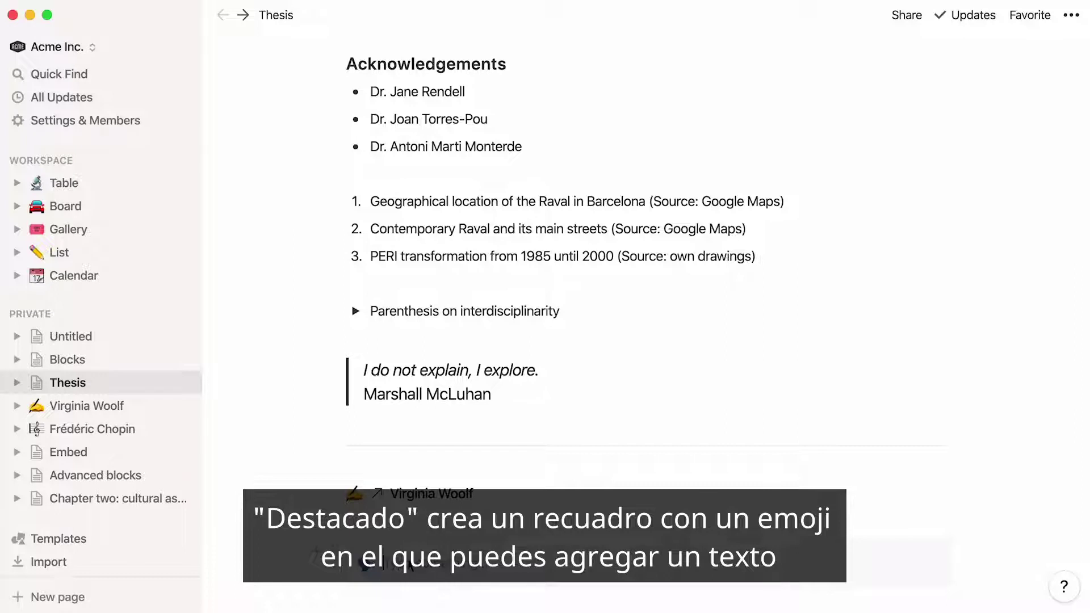
{"action": "key", "text": "super+v"}
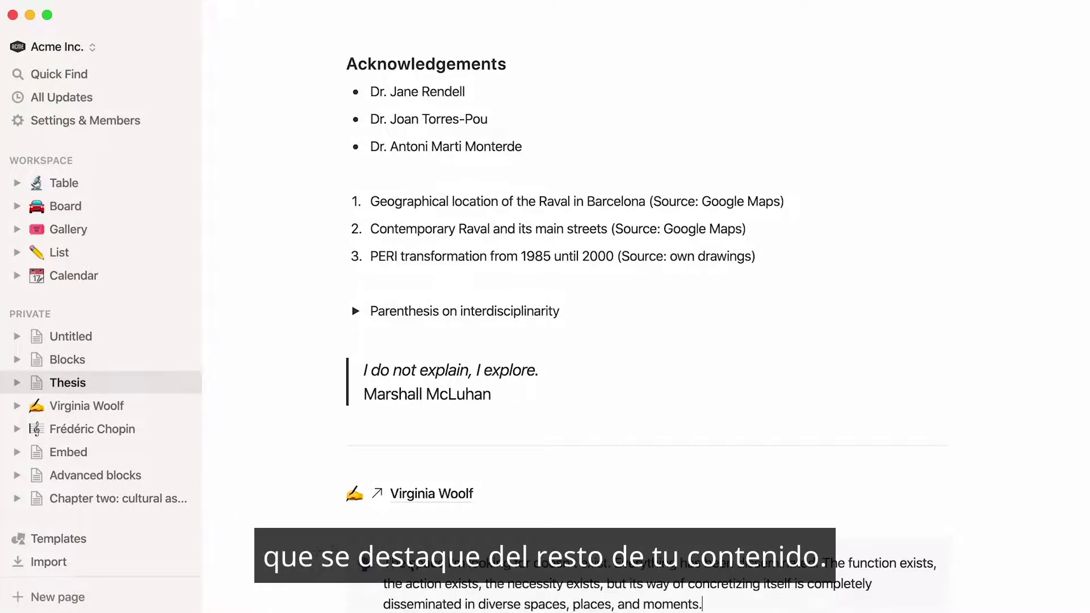
- Change the callout's emoji to a light bulb
{"action": "scroll", "coordinate": [411, 565], "scroll_direction": "down", "scroll_amount": 3}
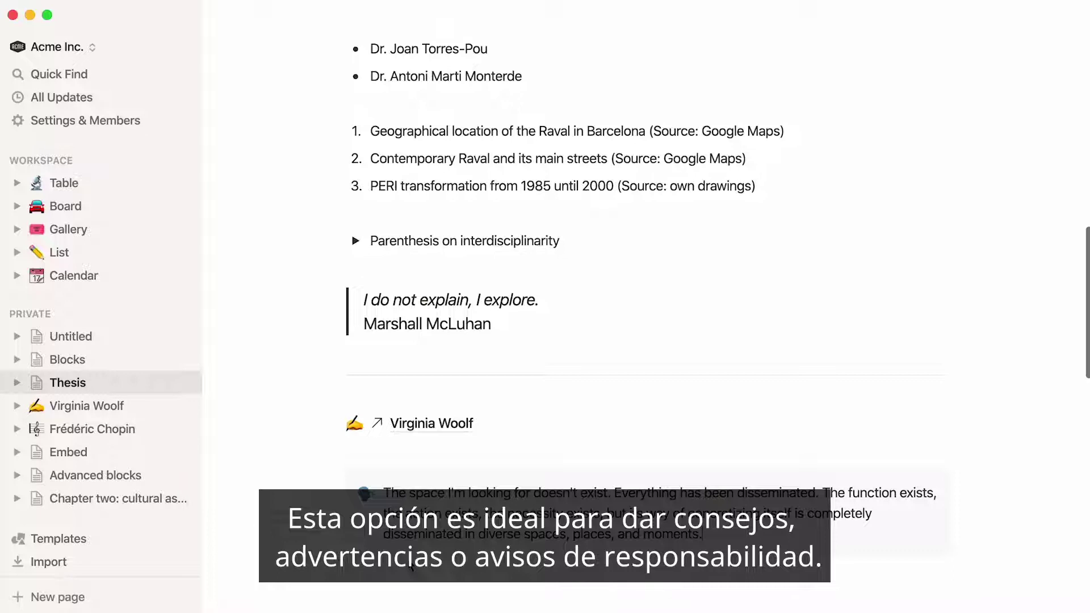
{"action": "left_click", "coordinate": [365, 494]}
{"action": "left_click", "coordinate": [198, 356]}
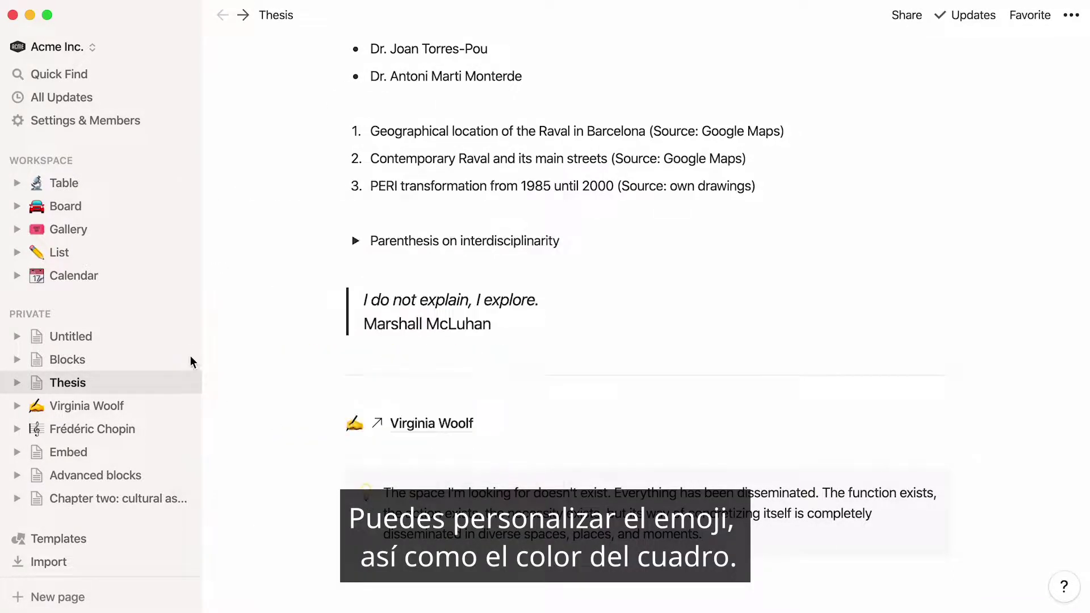
- Apply the Orange Background color to the light bulb callout
{"action": "left_click", "coordinate": [335, 479]}
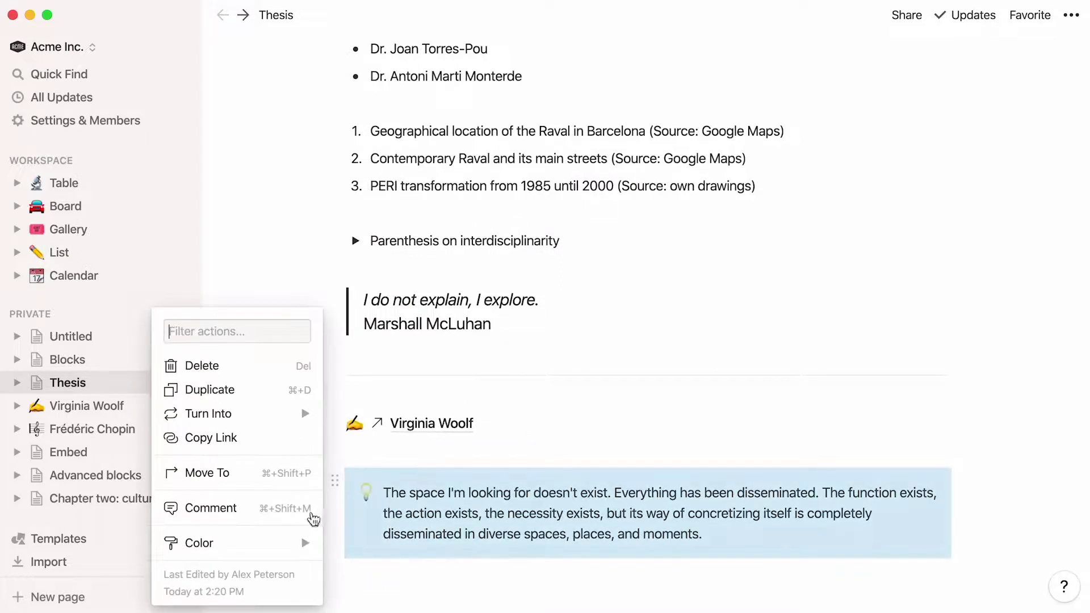
{"action": "mouse_move", "coordinate": [322, 544]}
{"action": "scroll", "coordinate": [462, 526], "scroll_direction": "down", "scroll_amount": 4}
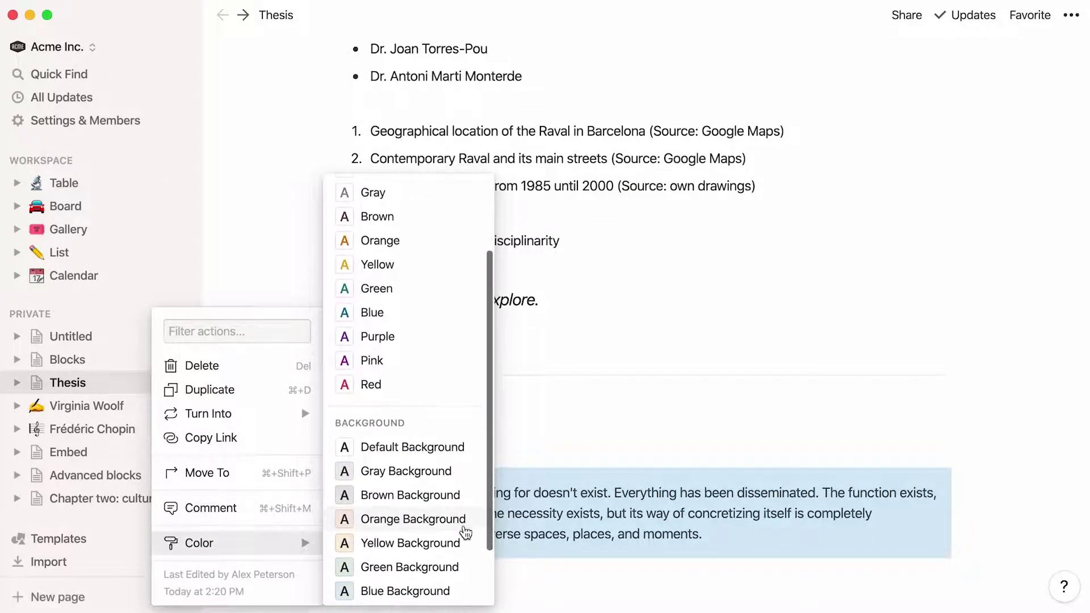
{"action": "left_click", "coordinate": [462, 520]}
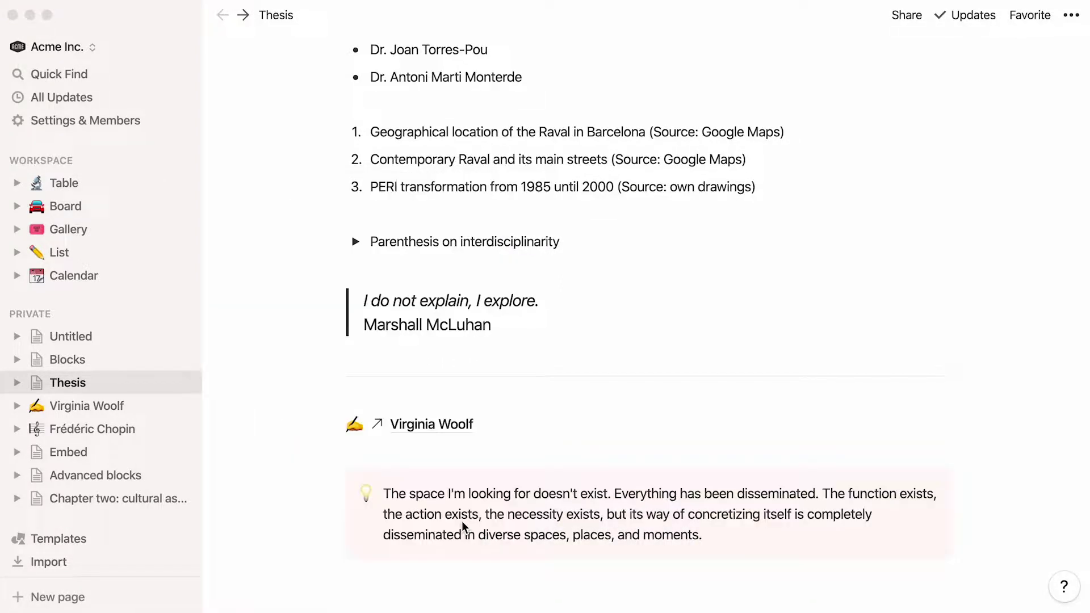
- Insert an empty Toggle List block below the callout and delete it again
{"action": "left_click", "coordinate": [353, 592]}
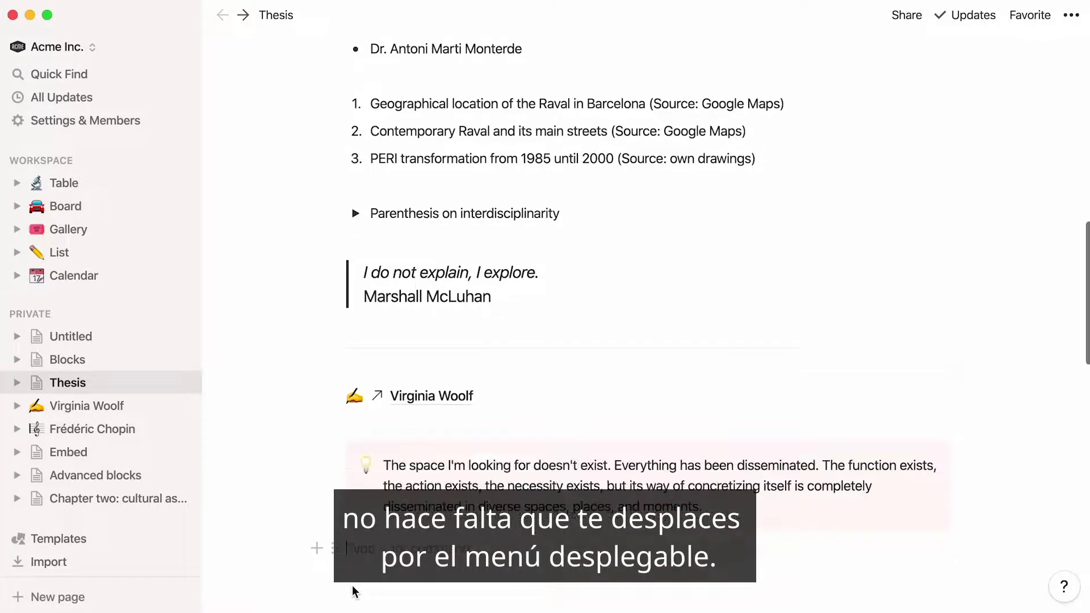
{"action": "scroll", "coordinate": [353, 592], "scroll_direction": "down", "scroll_amount": 1}
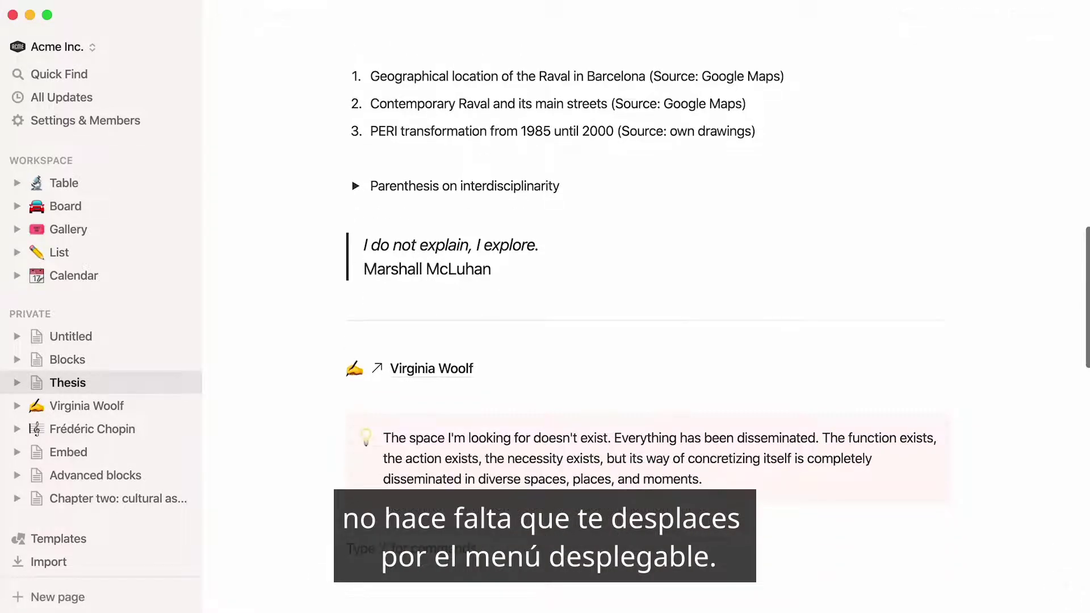
{"action": "type", "text": "/togg"}
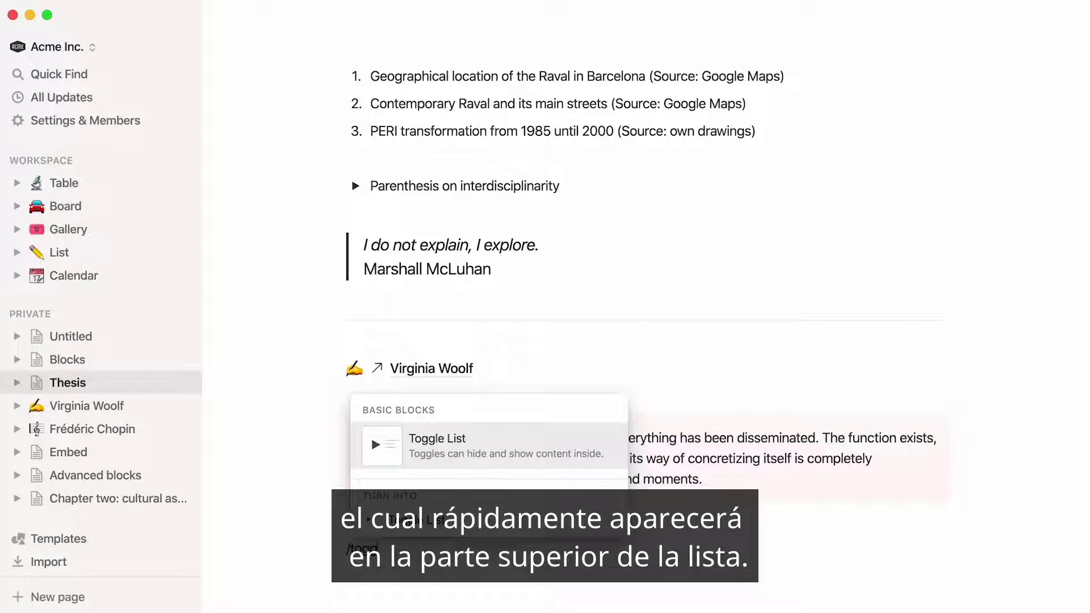
{"action": "key", "text": "Return"}
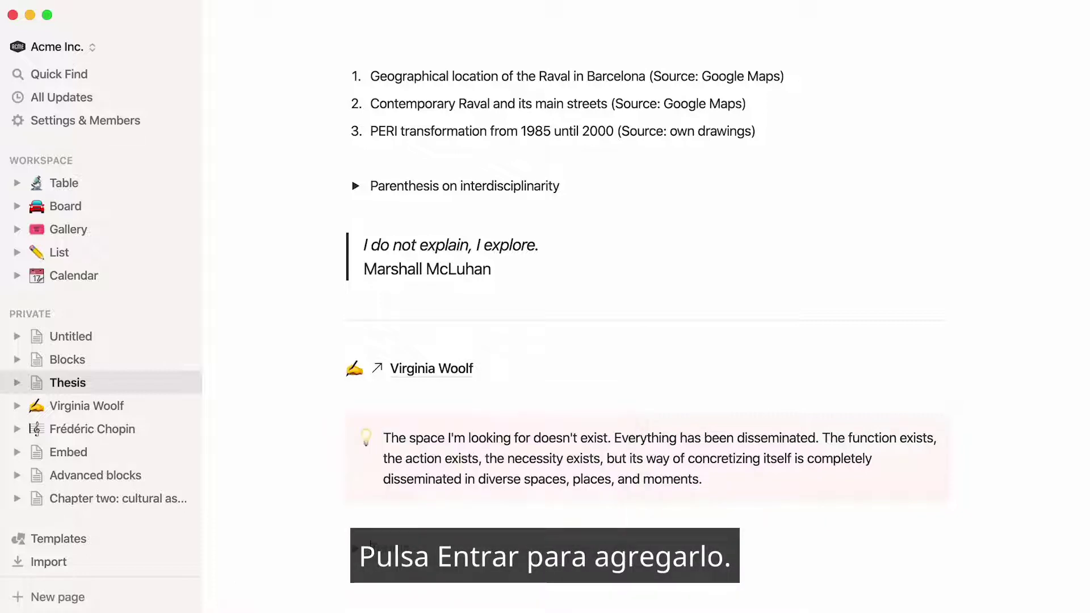
{"action": "key", "text": "BackSpace"}
{"action": "key", "text": "BackSpace"}
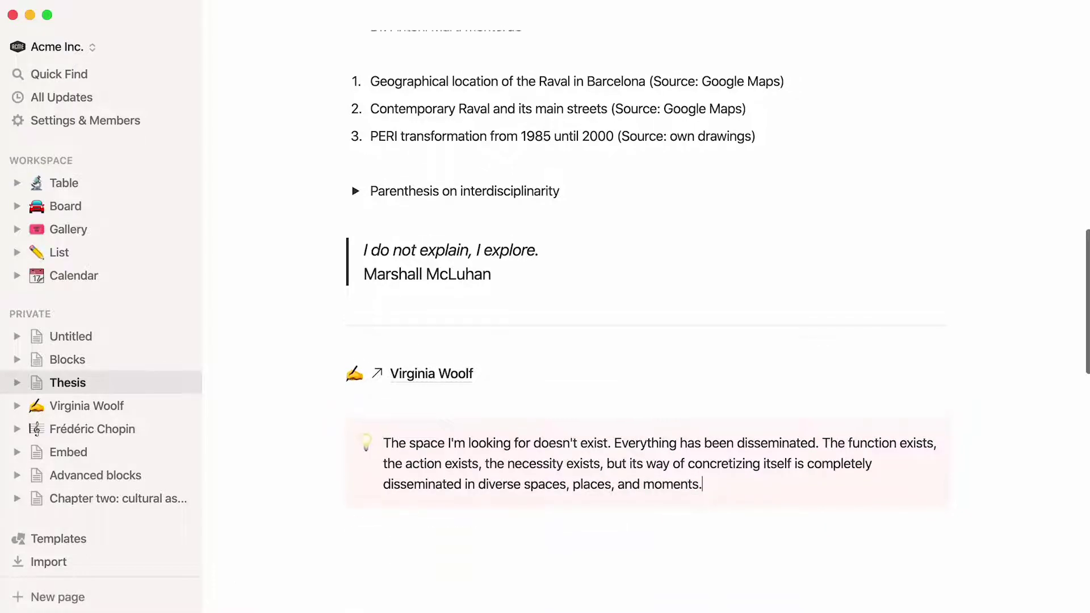
- View the workspace's Board, Gallery, List and Calendar pages as examples of database blocks
{"action": "scroll", "coordinate": [645, 307], "scroll_direction": "up", "scroll_amount": 15}
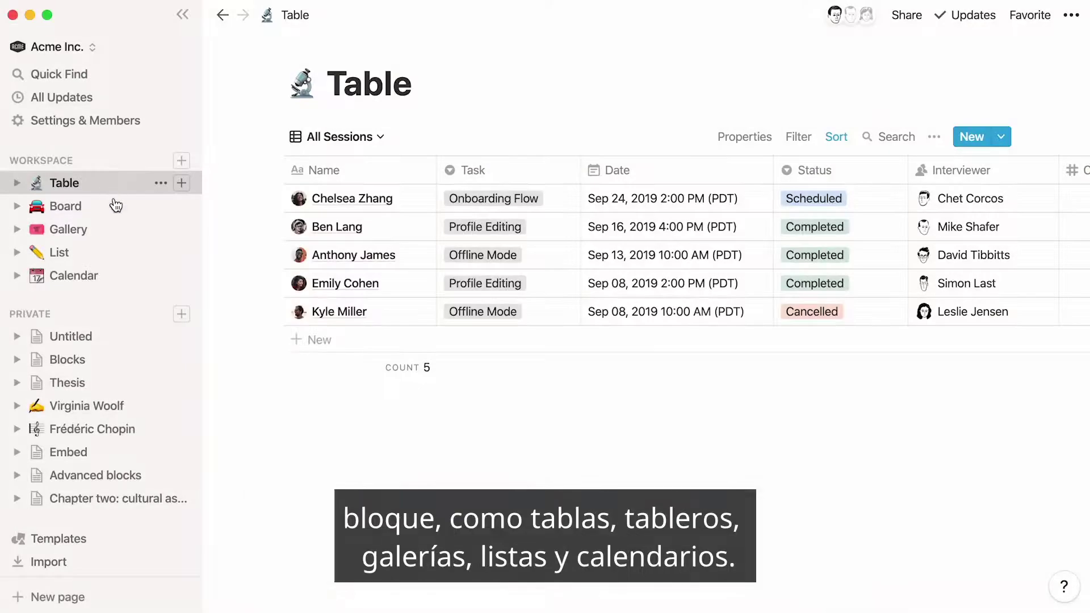
{"action": "left_click", "coordinate": [114, 208]}
{"action": "left_click", "coordinate": [114, 232]}
{"action": "left_click", "coordinate": [115, 252]}
{"action": "left_click", "coordinate": [116, 274]}
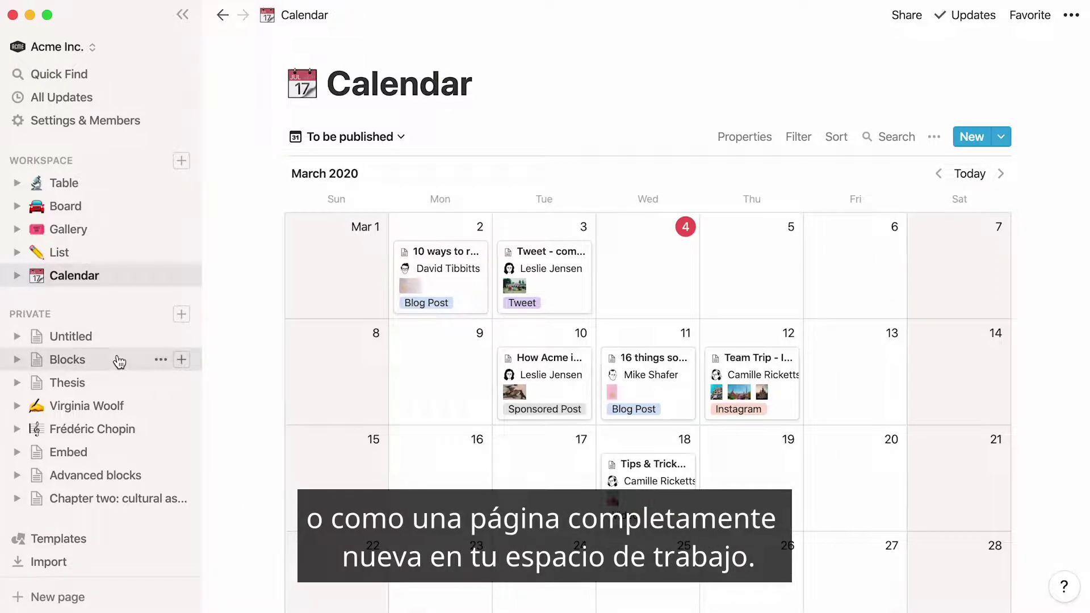
{"action": "left_click", "coordinate": [117, 360]}
{"action": "left_click", "coordinate": [116, 282]}
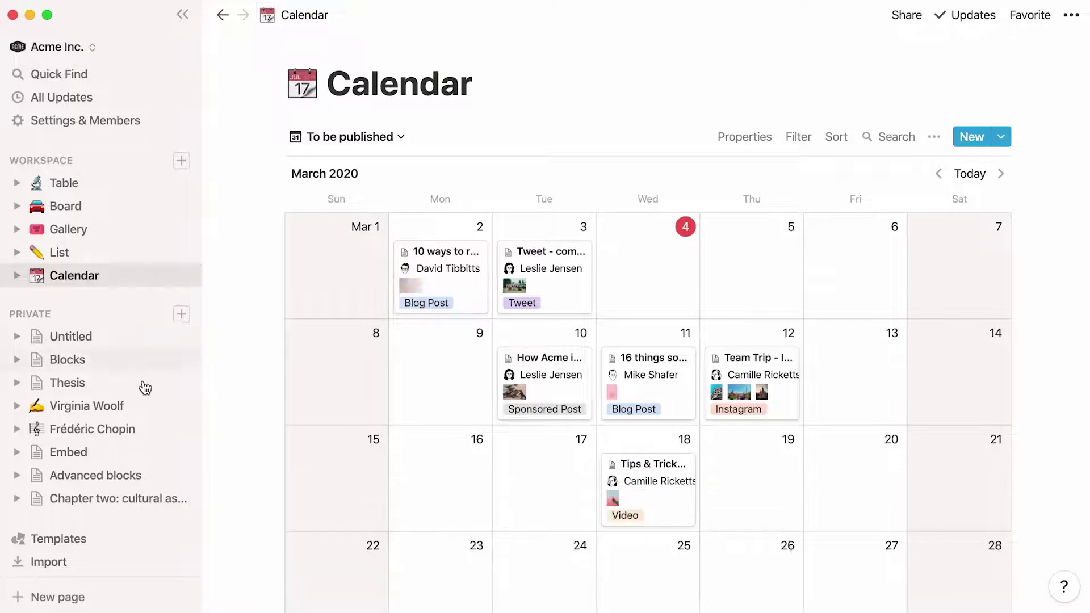
- Insert an inline gallery database below the introductory paragraph on the Virginia Woolf page
{"action": "left_click", "coordinate": [148, 406]}
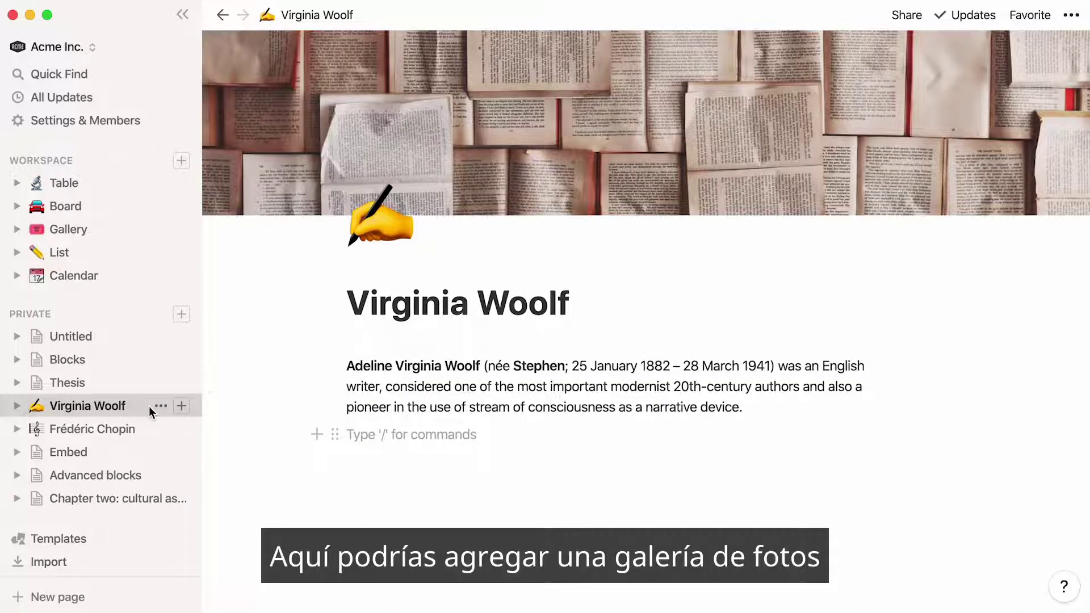
{"action": "left_click", "coordinate": [275, 450]}
{"action": "key", "text": "Return"}
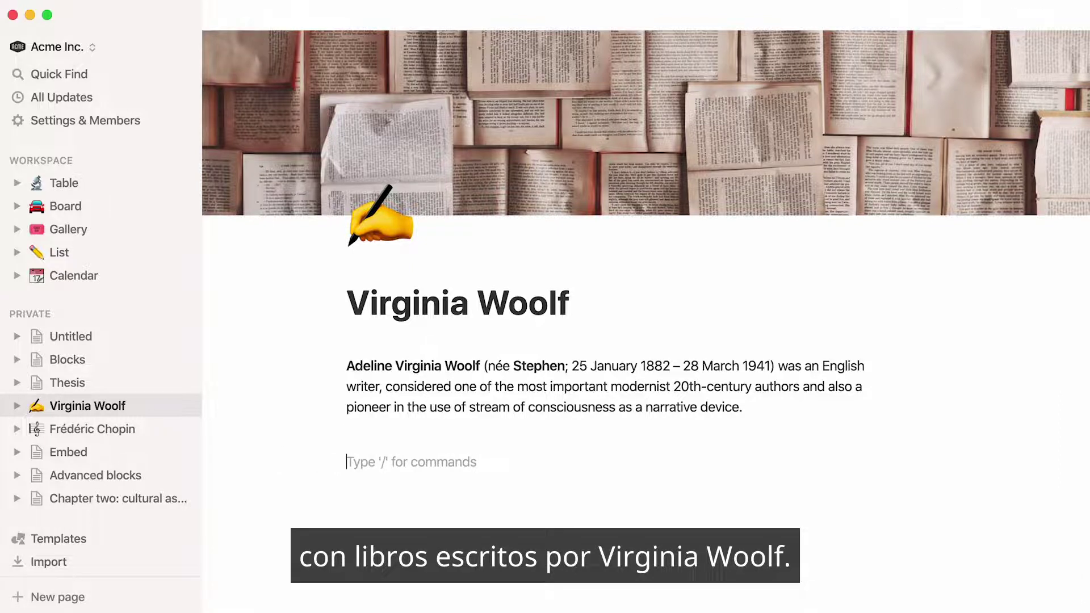
{"action": "type", "text": "/gall"}
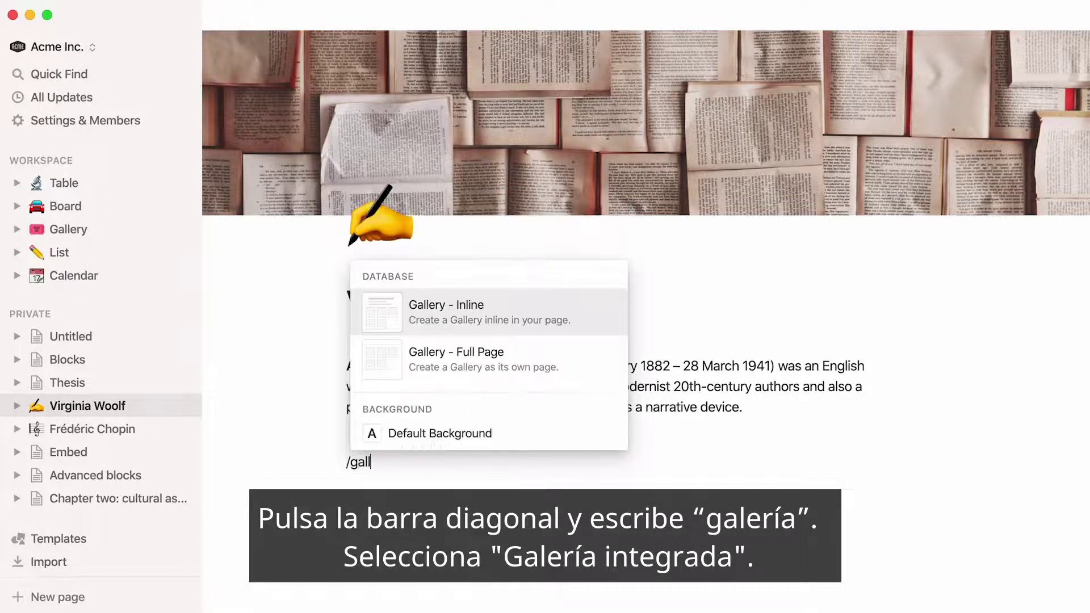
{"action": "type", "text": "ery"}
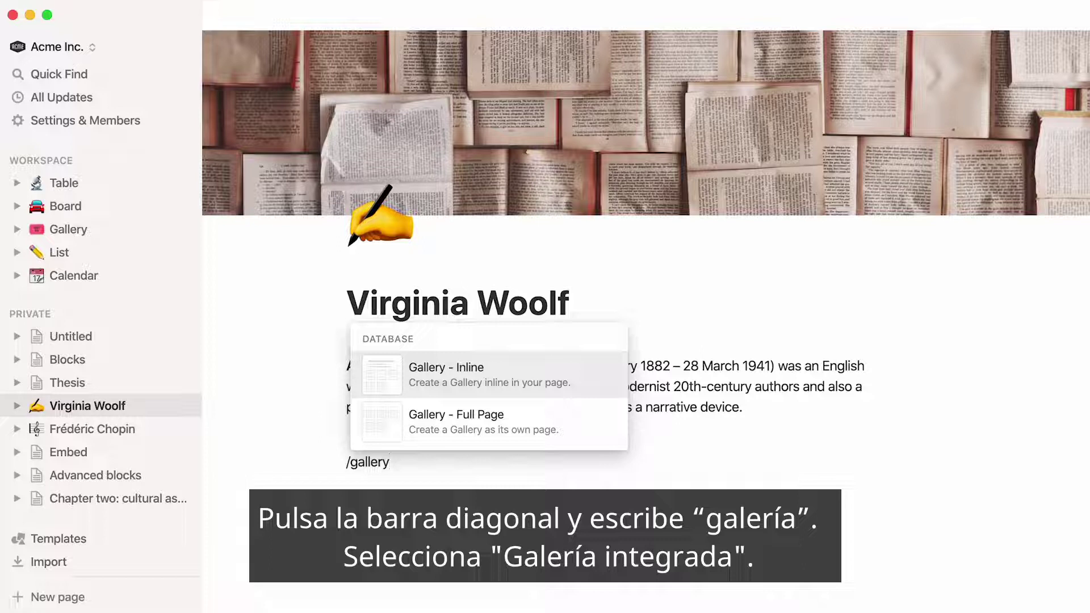
{"action": "left_click", "coordinate": [369, 373]}
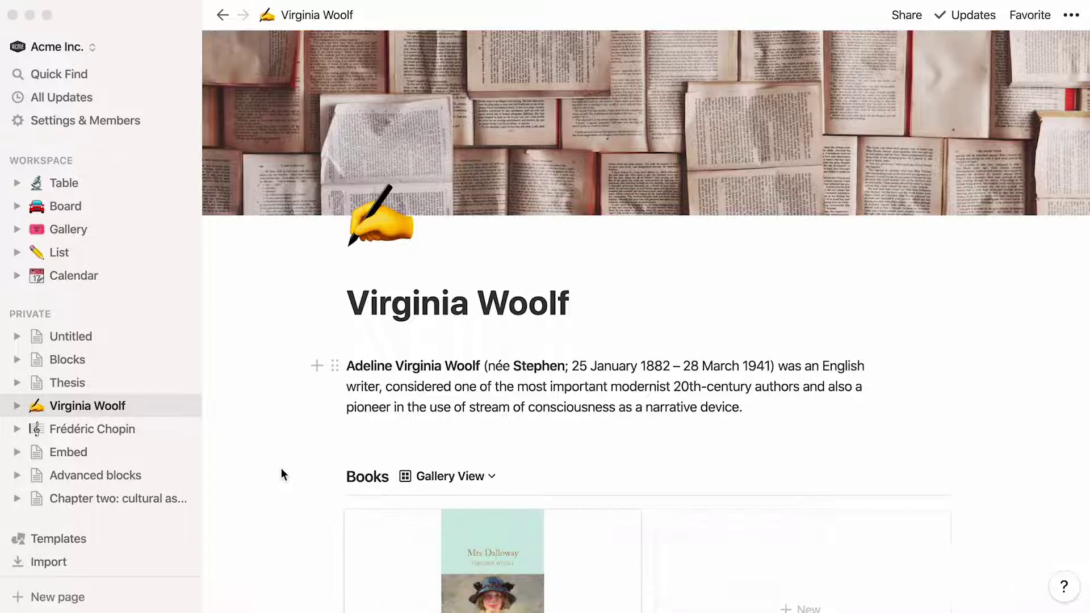
- Add the Desktop cover images for A Room of One's Own, Orlando, The Waves and To the Lighthouse to the Books gallery
{"action": "scroll", "coordinate": [281, 468], "scroll_direction": "down", "scroll_amount": 1}
{"action": "scroll", "coordinate": [281, 469], "scroll_direction": "down", "scroll_amount": 5}
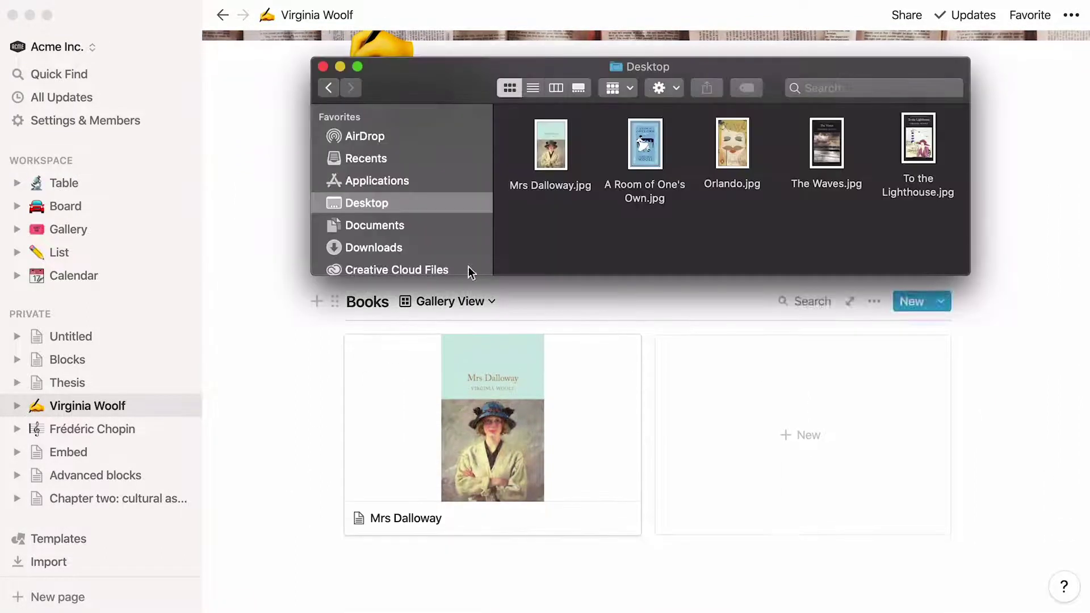
{"action": "left_click_drag", "start_coordinate": [595, 129], "coordinate": [920, 180]}
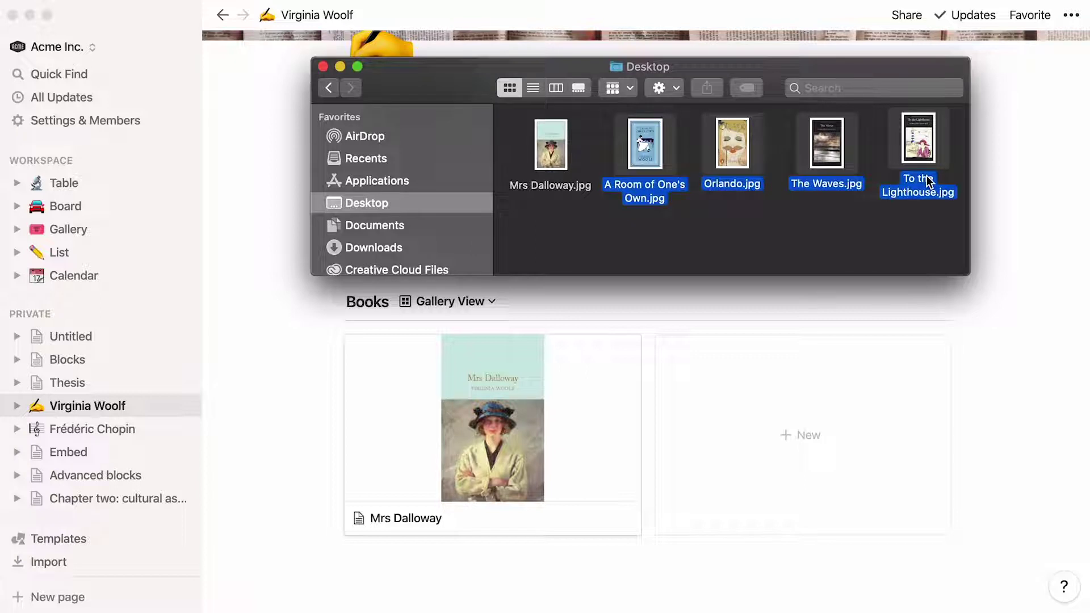
{"action": "left_click_drag", "start_coordinate": [826, 149], "coordinate": [799, 384]}
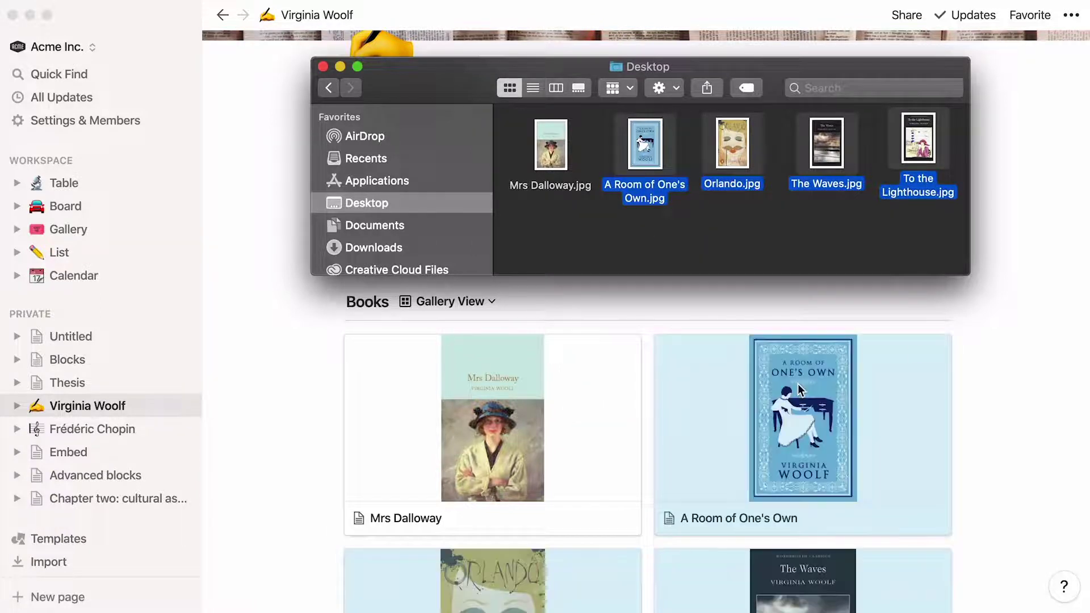
{"action": "left_click", "coordinate": [1003, 299]}
{"action": "scroll", "coordinate": [1003, 299], "scroll_direction": "down", "scroll_amount": 5}
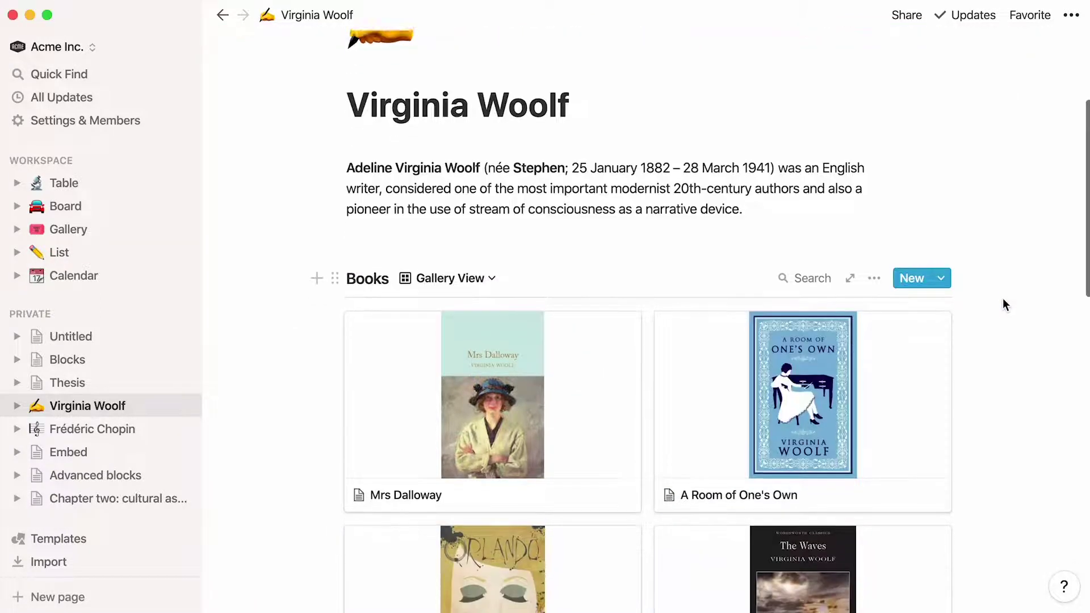
{"action": "scroll", "coordinate": [1002, 300], "scroll_direction": "down", "scroll_amount": 3}
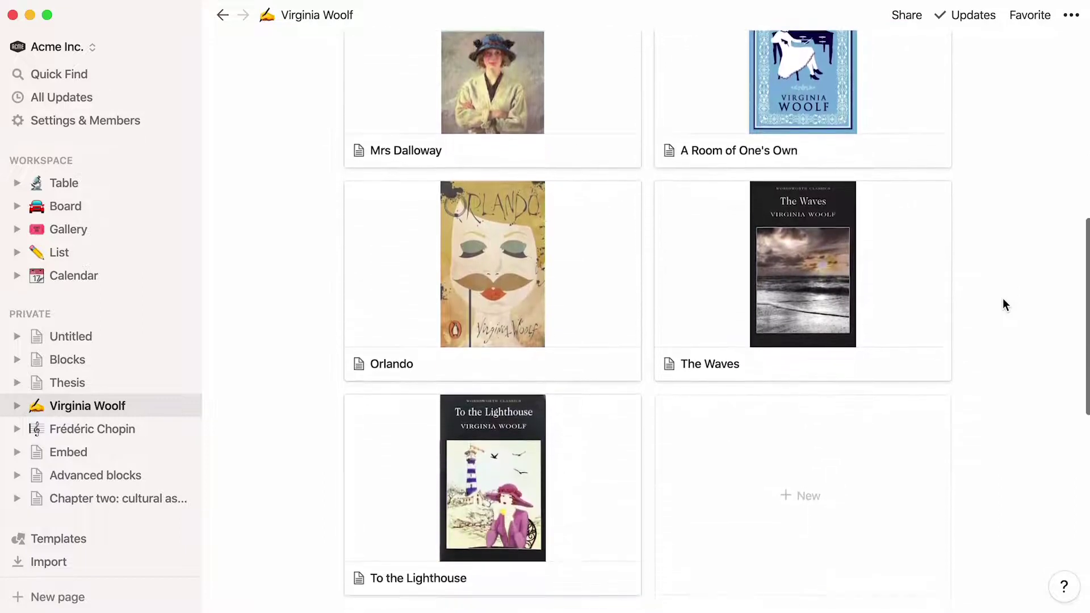
{"action": "scroll", "coordinate": [1003, 299], "scroll_direction": "up", "scroll_amount": 3}
{"action": "scroll", "coordinate": [1002, 298], "scroll_direction": "up", "scroll_amount": 9}
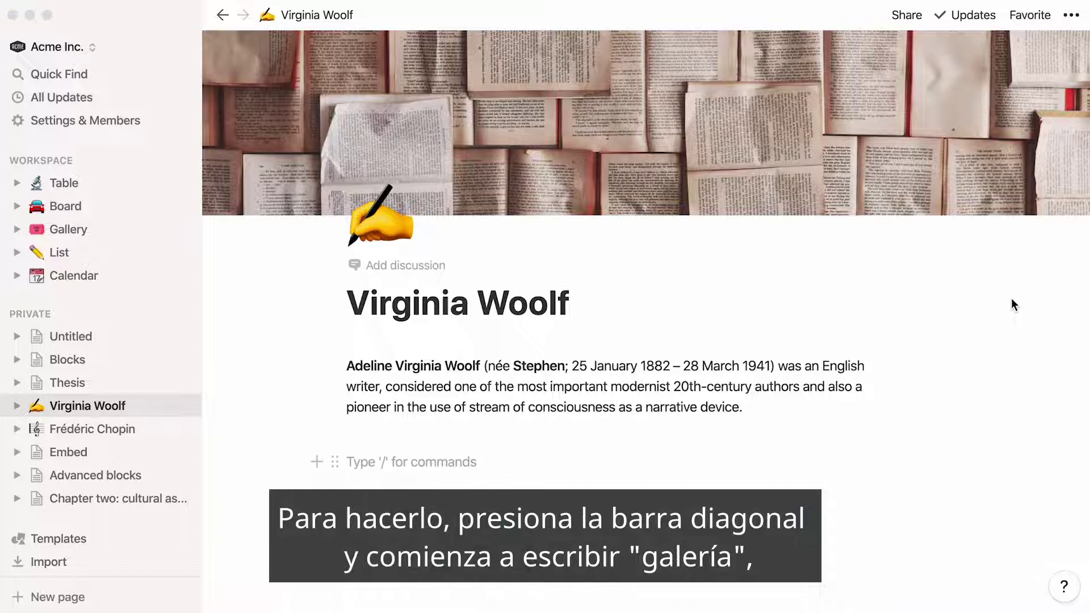
- Create a full-page gallery from the empty line below the Virginia Woolf introduction and return to the parent page
{"action": "left_click", "coordinate": [501, 465]}
{"action": "type", "text": "/gallery"}
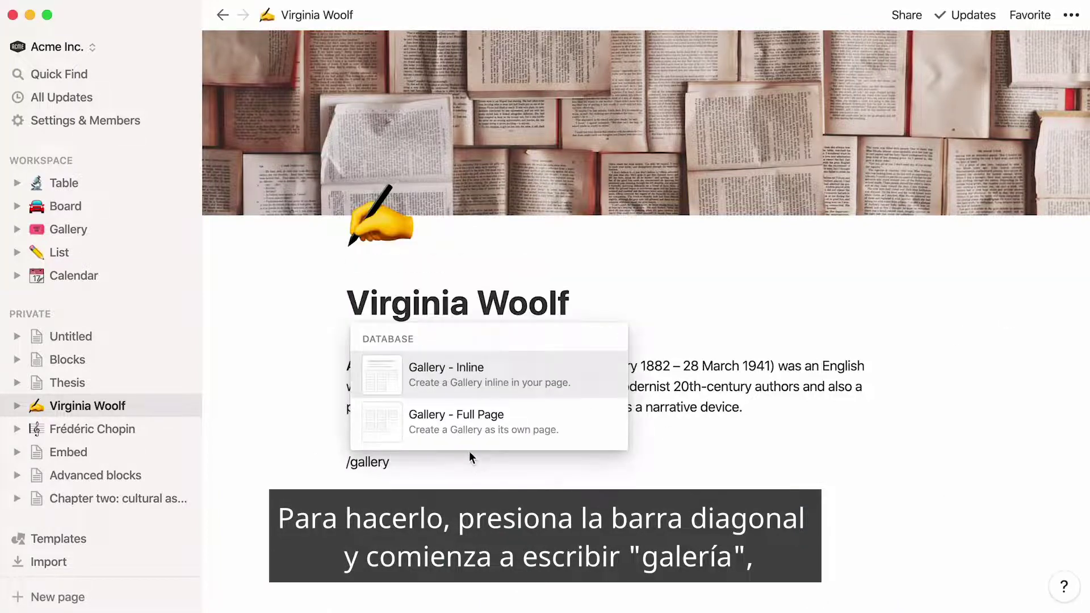
{"action": "left_click", "coordinate": [466, 431]}
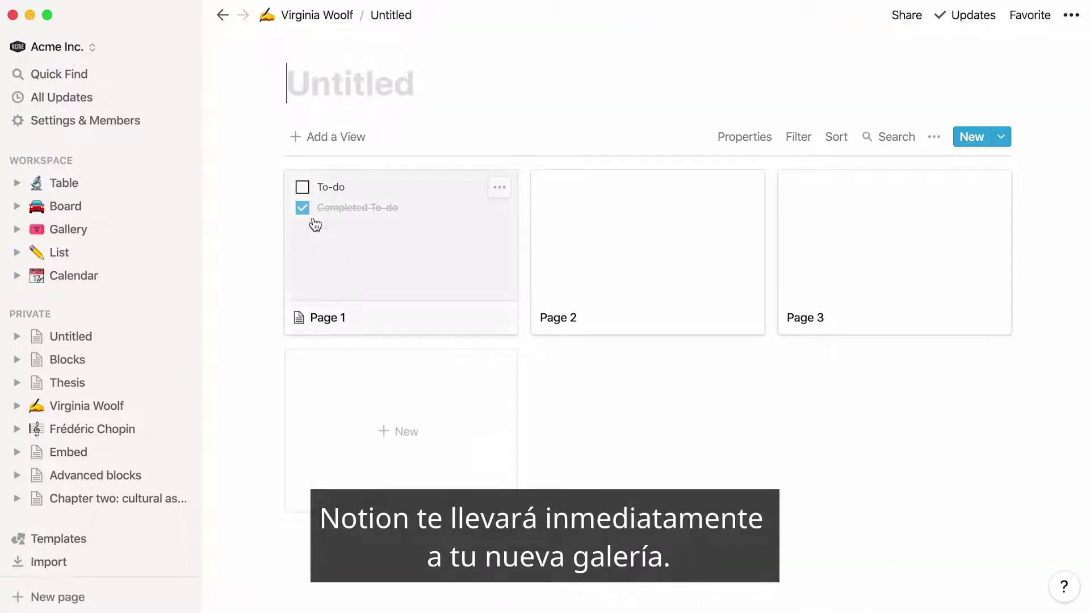
{"action": "left_click", "coordinate": [222, 17]}
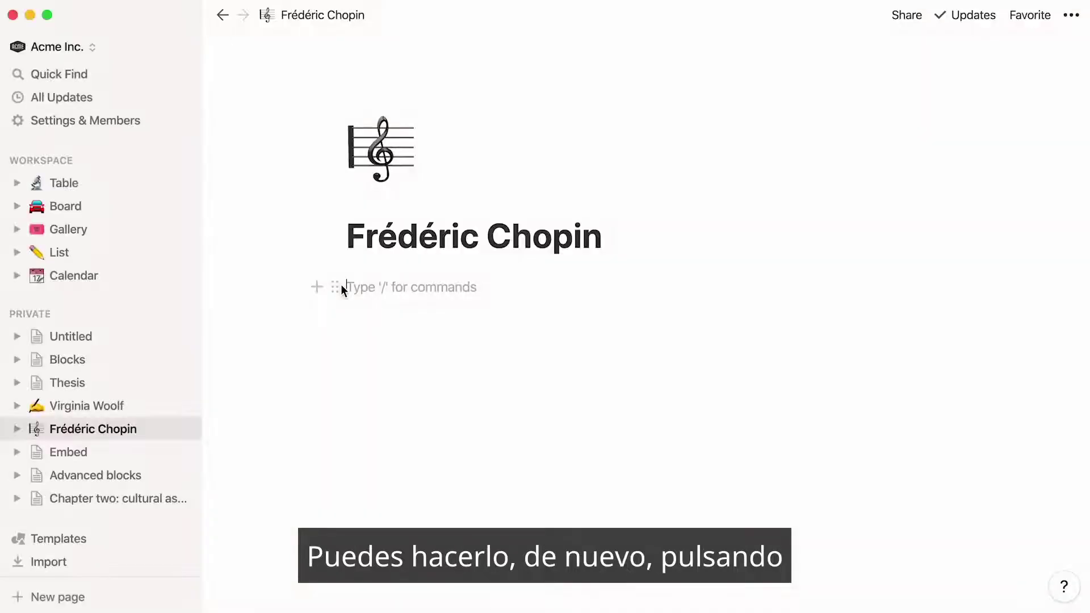
- Insert an Image block on the Frédéric Chopin page and show its embed-link and Unsplash sources
{"action": "type", "text": "/"}
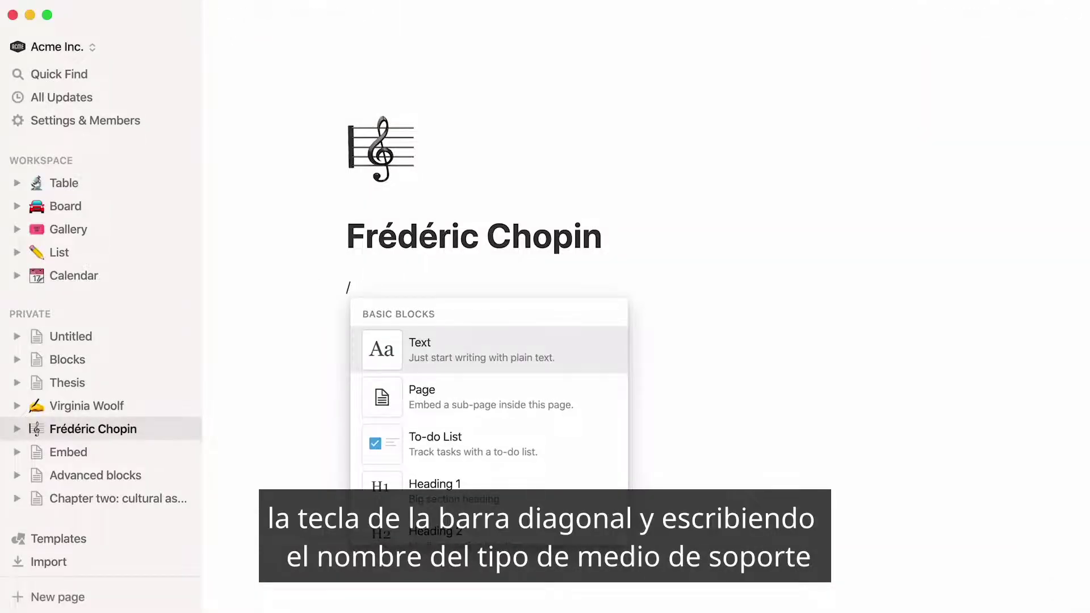
{"action": "type", "text": "image"}
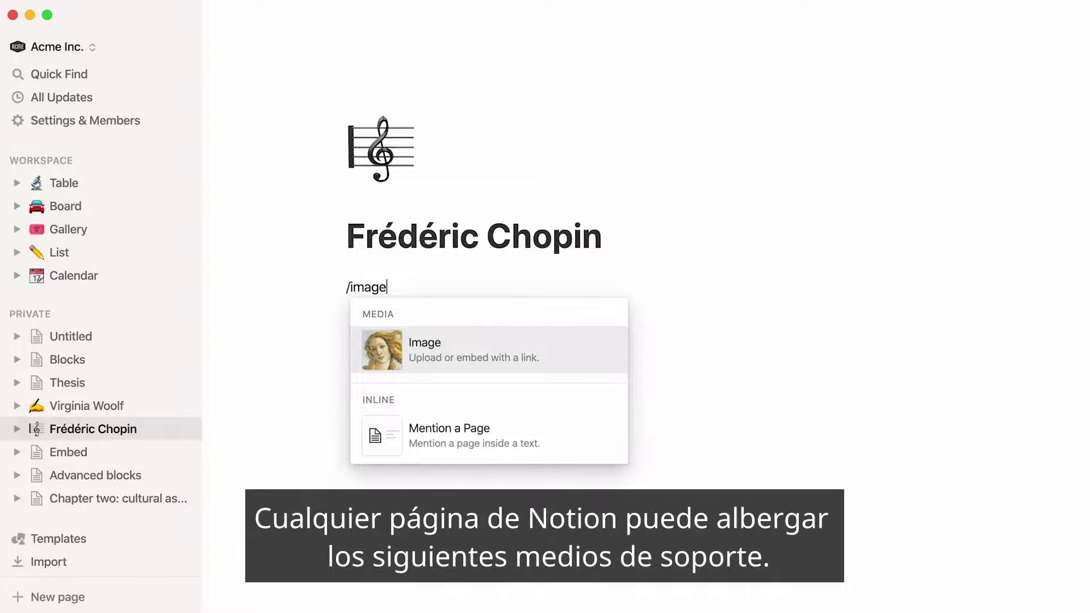
{"action": "key", "text": "Return"}
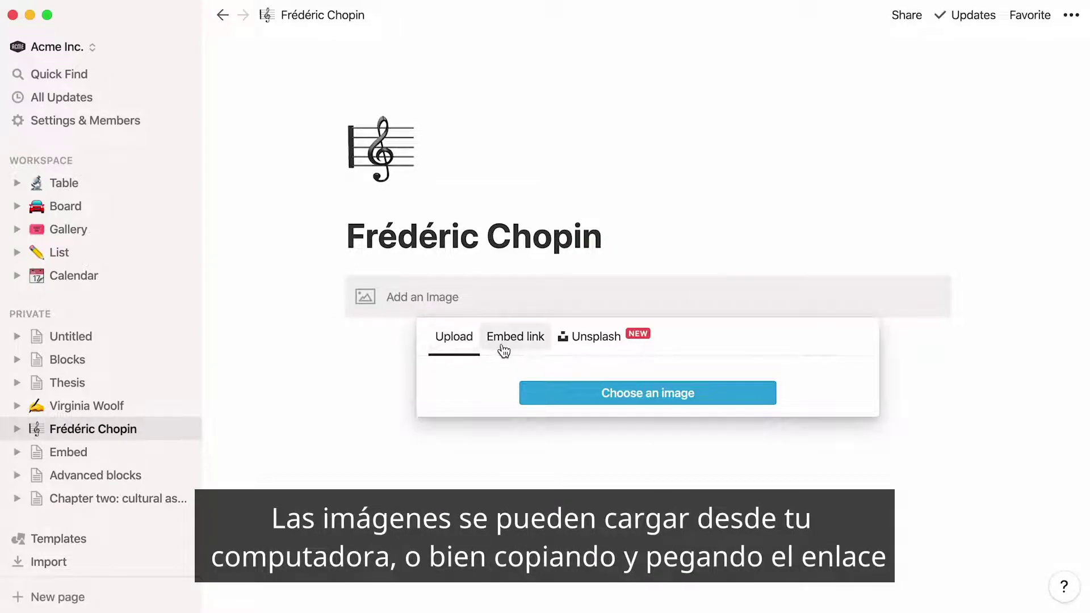
{"action": "left_click", "coordinate": [510, 350]}
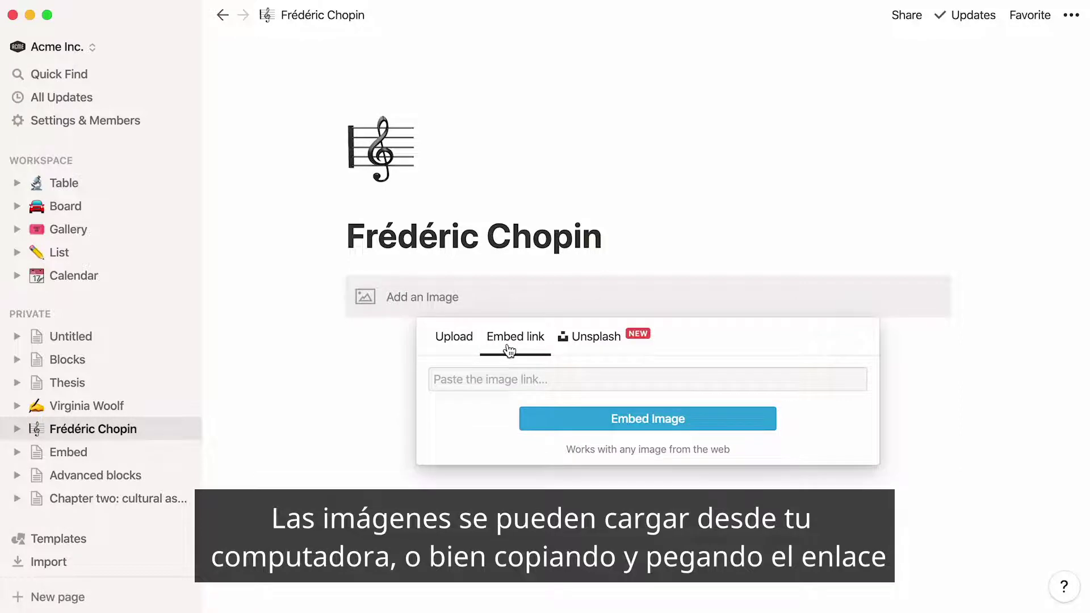
{"action": "left_click", "coordinate": [573, 348]}
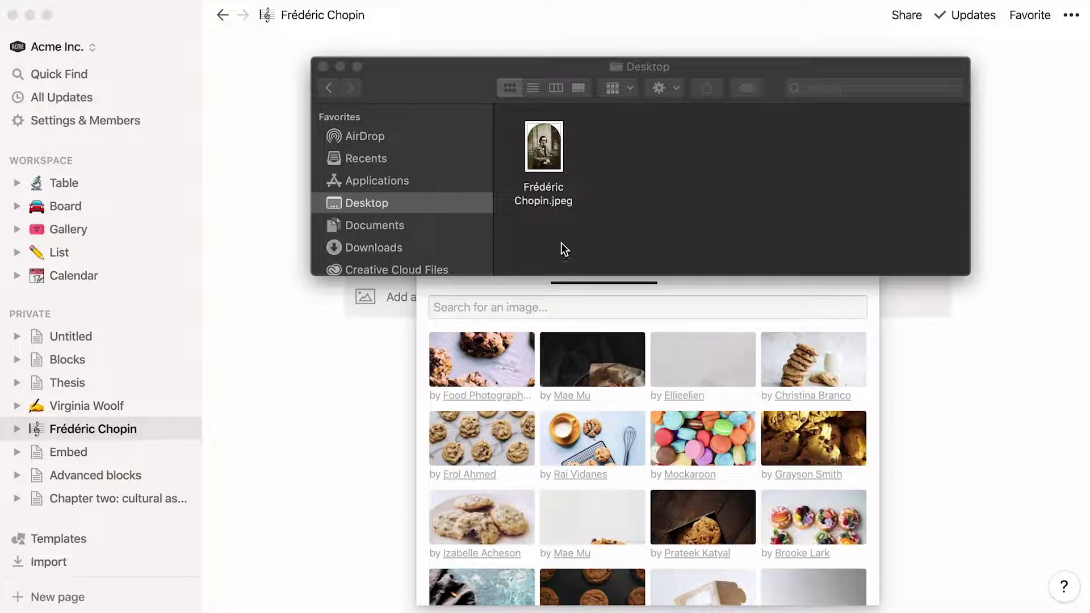
- Add Frédéric Chopin.jpeg from the Desktop to the page and remove the empty image placeholder
{"action": "left_click_drag", "start_coordinate": [545, 159], "coordinate": [372, 307]}
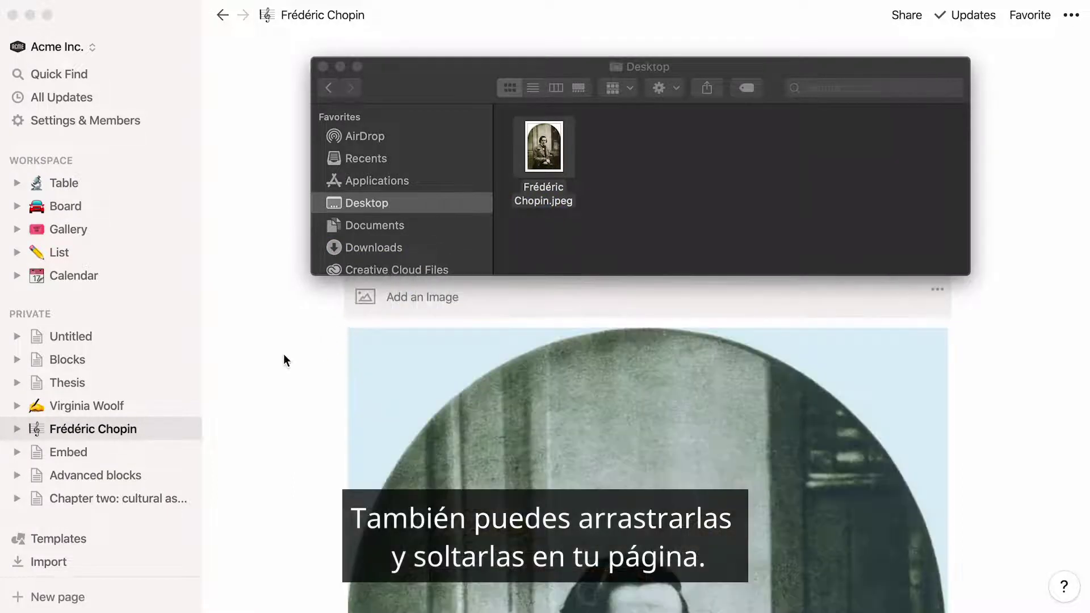
{"action": "left_click", "coordinate": [287, 350]}
{"action": "left_click", "coordinate": [333, 297]}
{"action": "left_click", "coordinate": [290, 225]}
- Shrink the Chopin portrait to about half the width of the page's content column
{"action": "scroll", "coordinate": [290, 226], "scroll_direction": "down", "scroll_amount": 3}
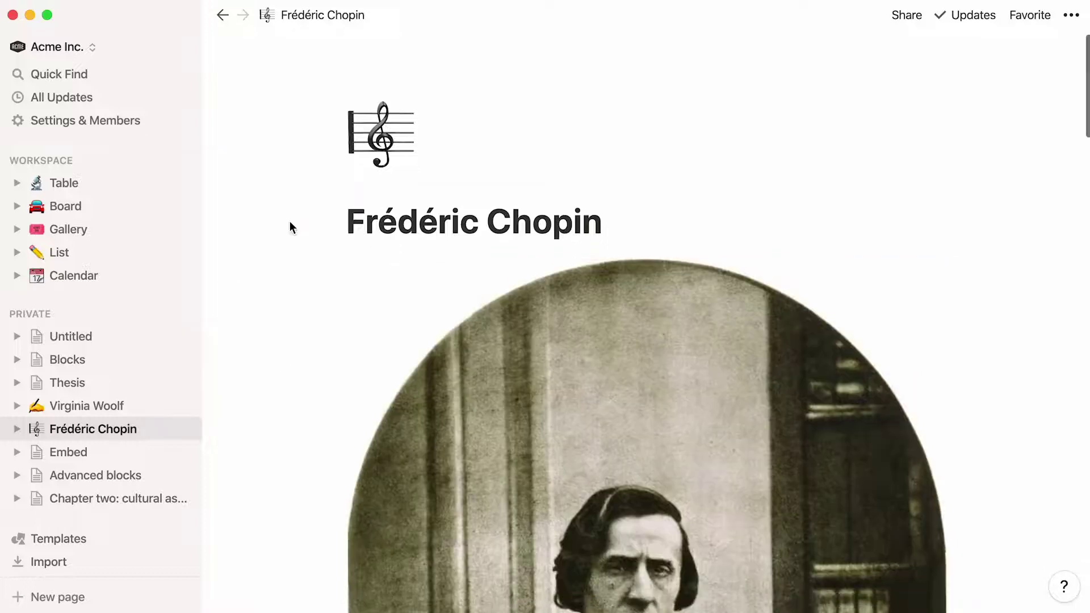
{"action": "left_click_drag", "start_coordinate": [366, 241], "coordinate": [484, 240]}
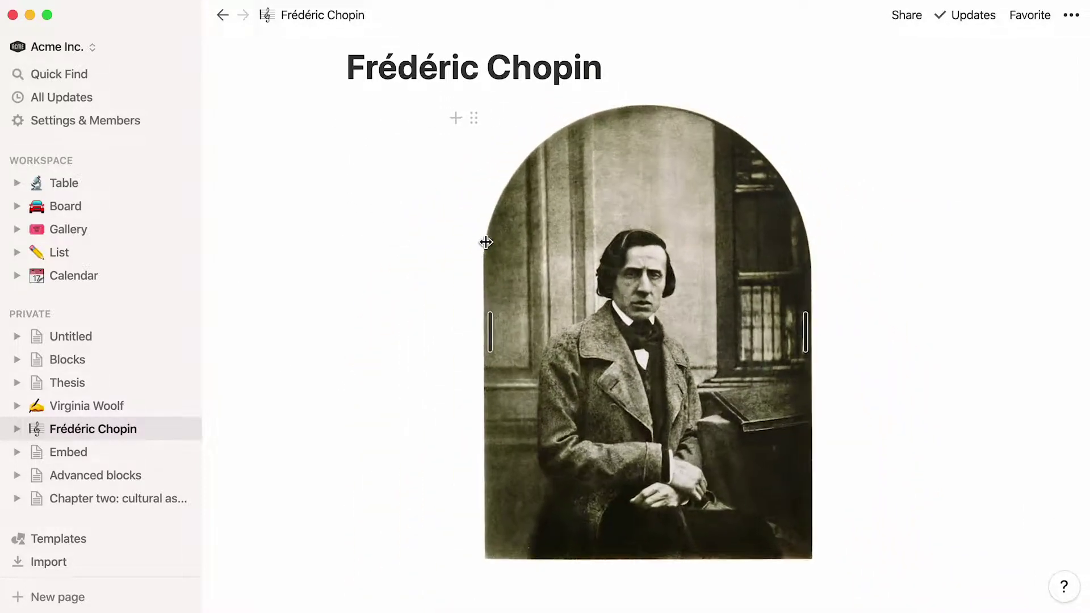
{"action": "left_click", "coordinate": [358, 601]}
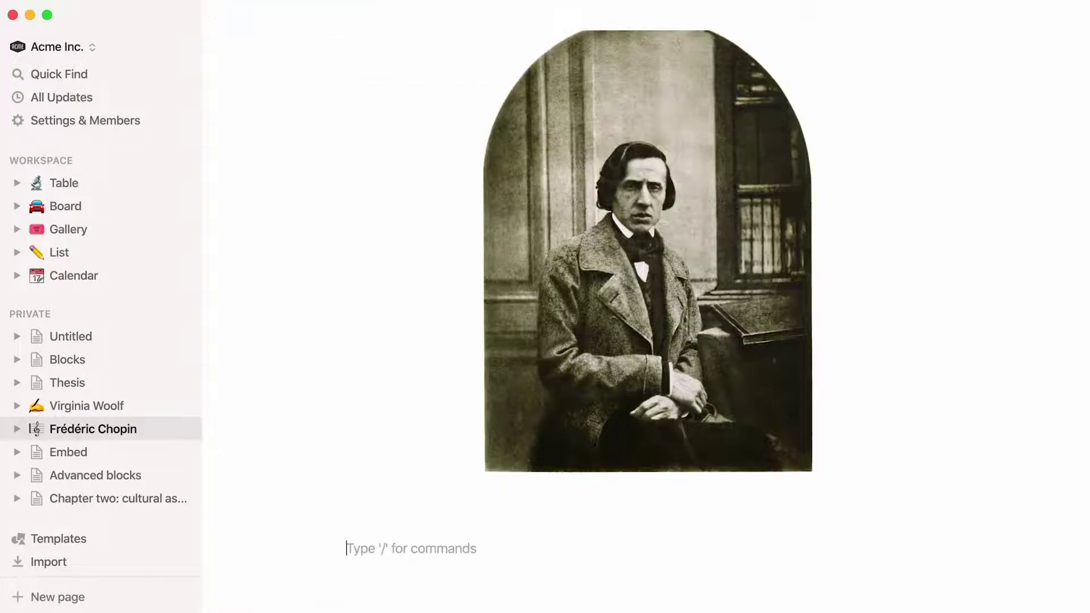
{"action": "type", "text": "/w"}
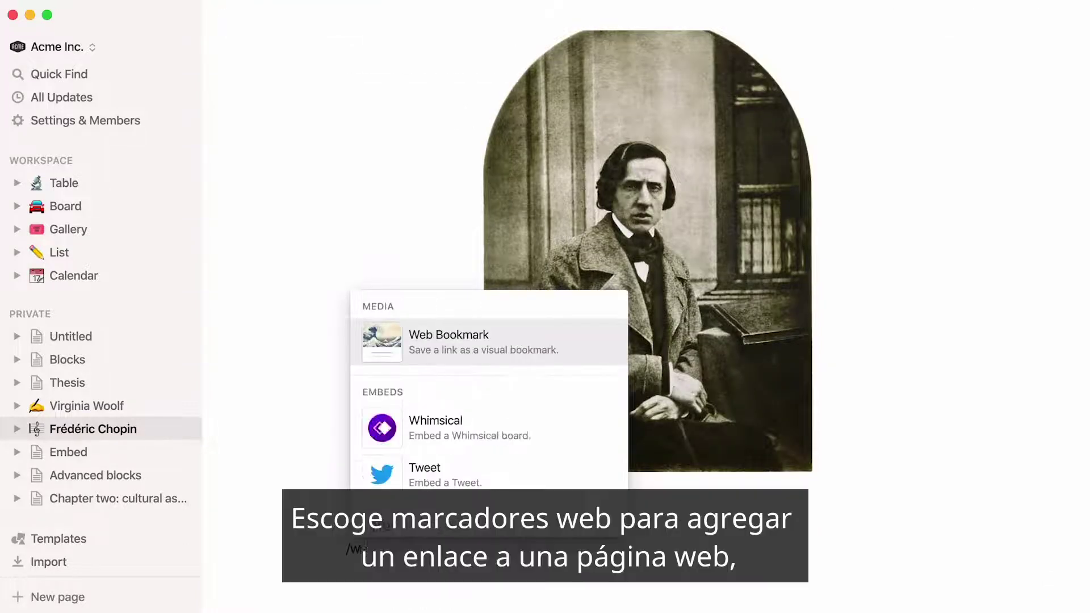
{"action": "key", "text": "Return"}
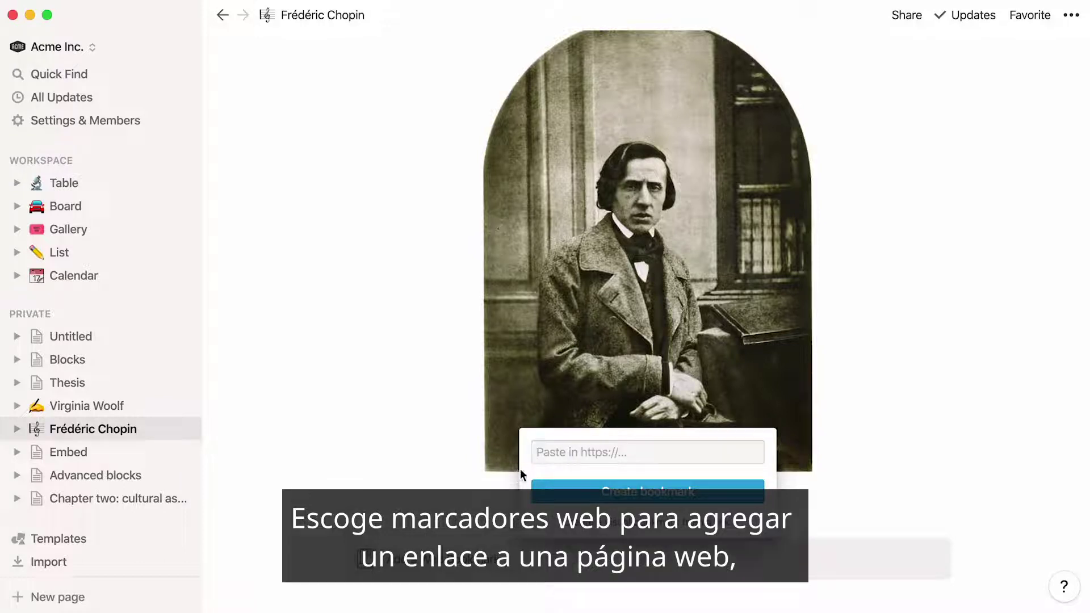
{"action": "type", "text": "https://en.wikipedia.org/wiki/Nocturnes_(Chopin)"}
{"action": "left_click", "coordinate": [544, 493]}
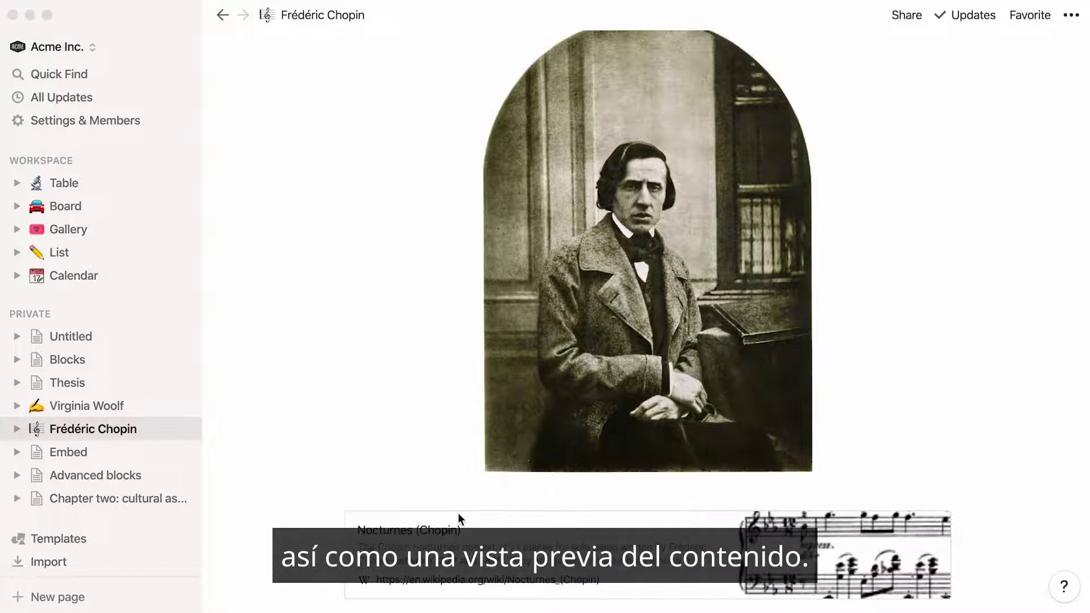
- Insert a Video block below the Nocturnes bookmark and upload Frédéric Chopin.mp4 from the Desktop into it
{"action": "scroll", "coordinate": [265, 577], "scroll_direction": "down", "scroll_amount": 6}
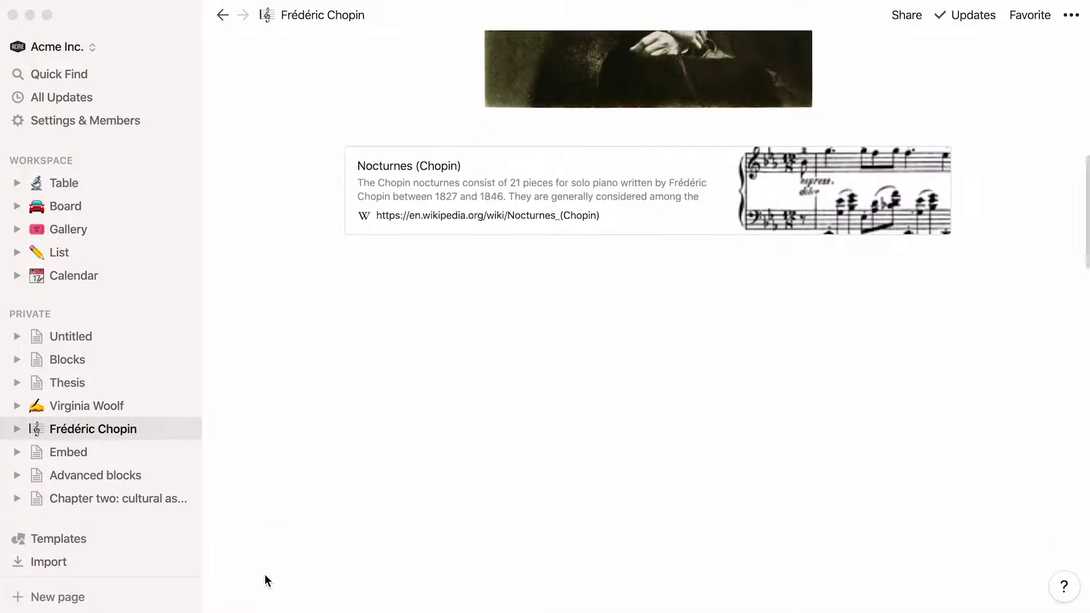
{"action": "left_click", "coordinate": [339, 244]}
{"action": "type", "text": "/"}
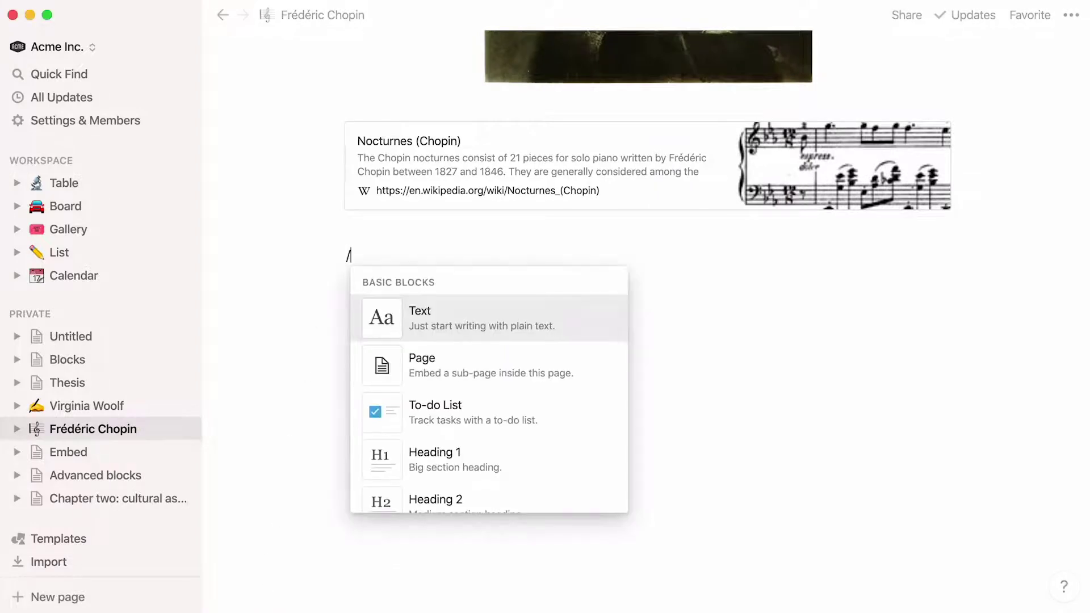
{"action": "type", "text": "video"}
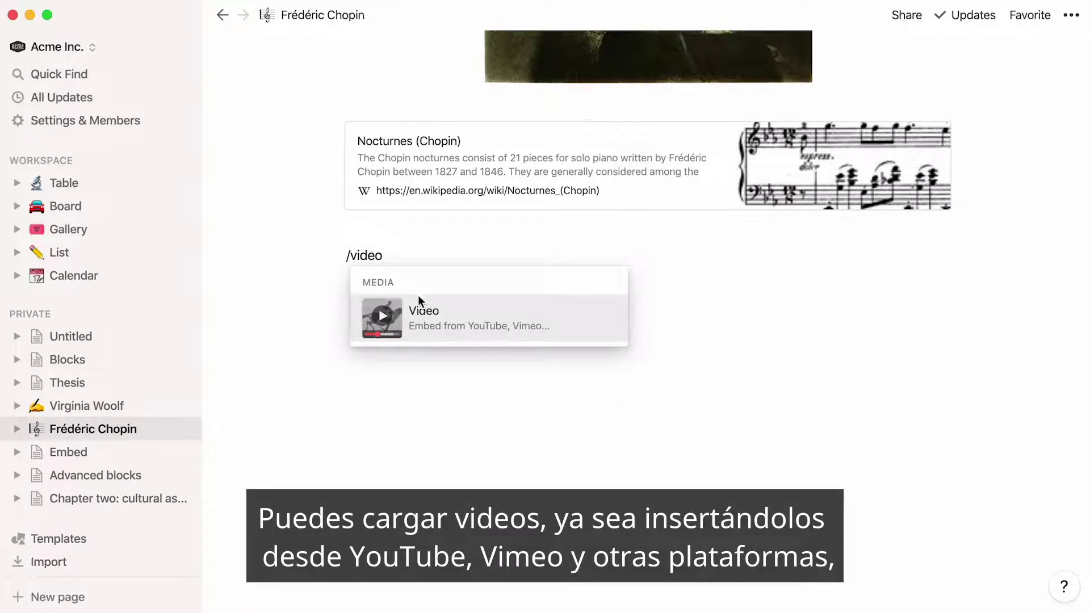
{"action": "left_click", "coordinate": [419, 302]}
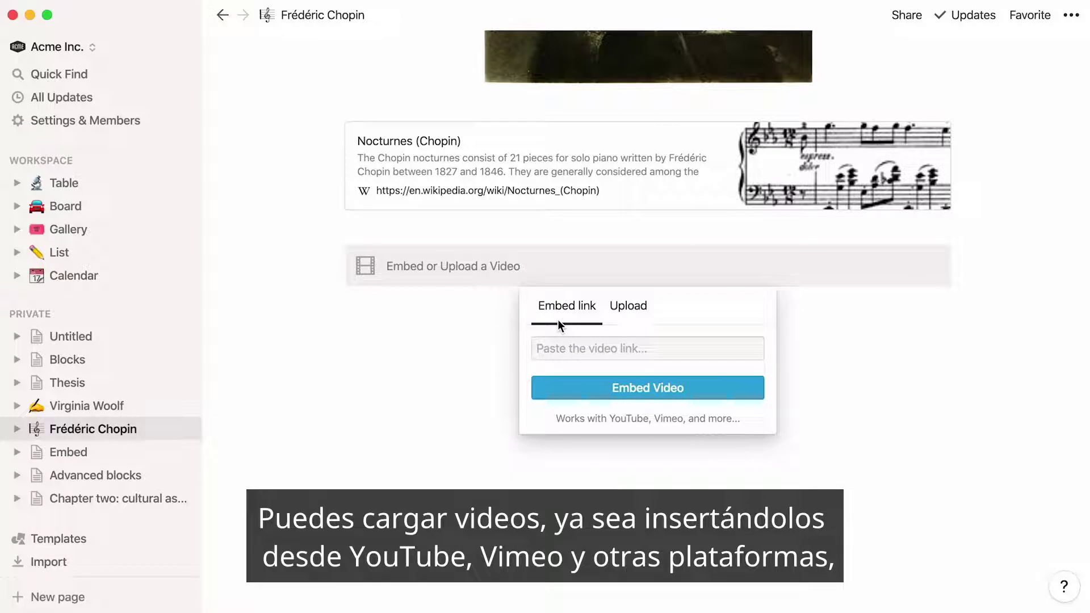
{"action": "left_click", "coordinate": [632, 310]}
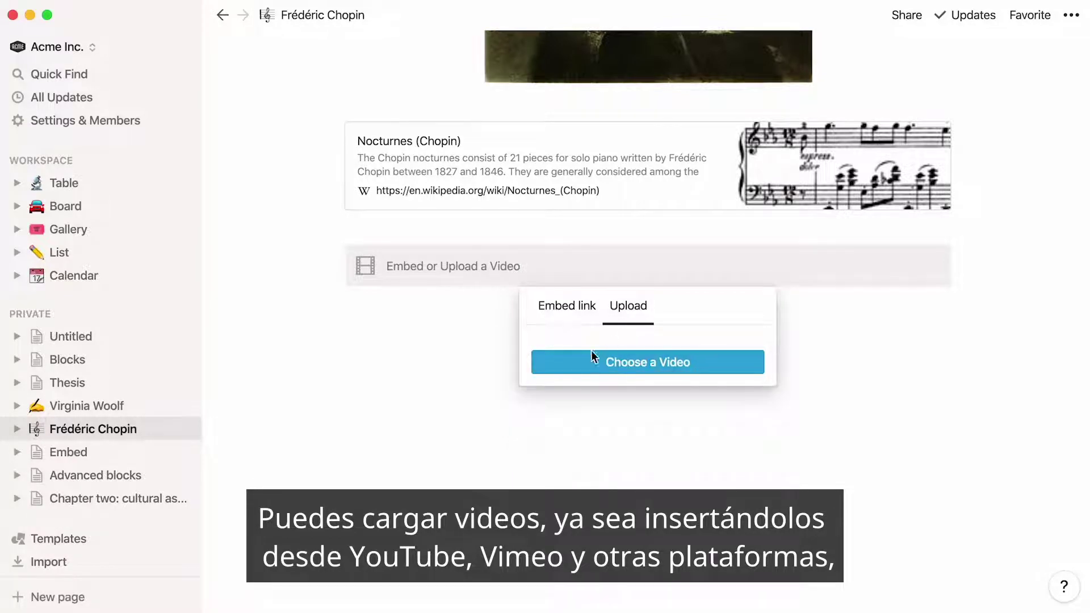
{"action": "left_click", "coordinate": [580, 360]}
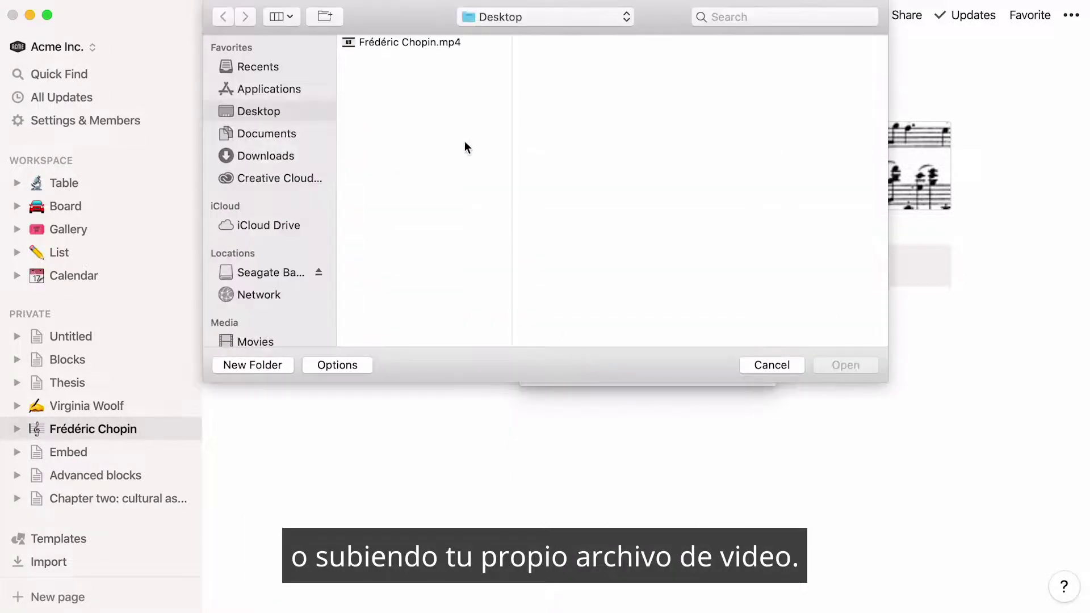
{"action": "left_click", "coordinate": [412, 43]}
{"action": "double_click", "coordinate": [411, 42]}
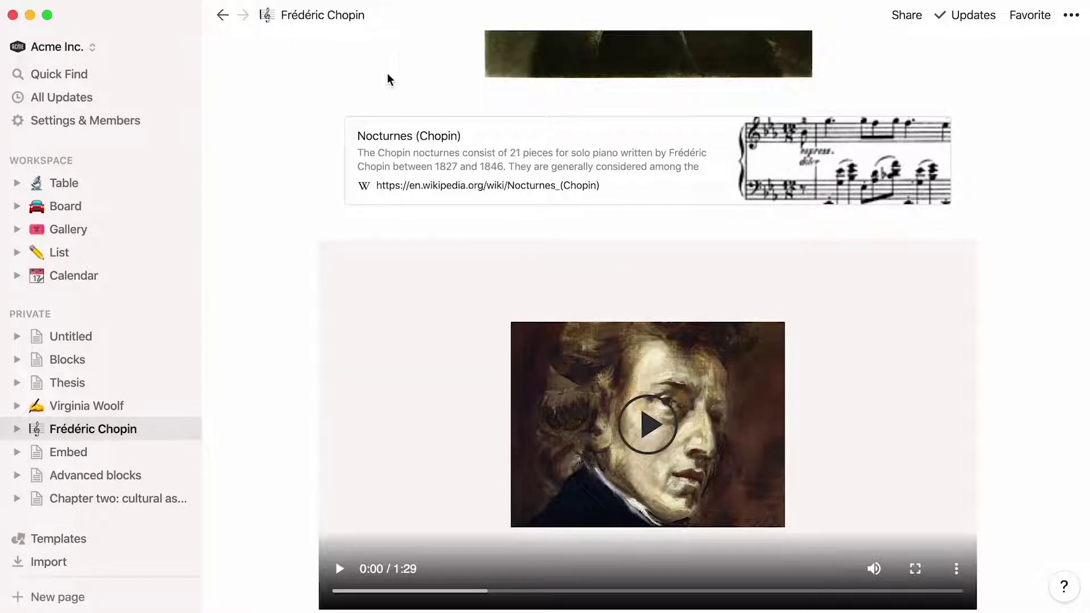
- Embed the copied Spotify link to Chopin: Nocturnes in an Audio block and place it in a column beside the video
{"action": "scroll", "coordinate": [230, 383], "scroll_direction": "down", "scroll_amount": 3}
{"action": "scroll", "coordinate": [229, 384], "scroll_direction": "down", "scroll_amount": 5}
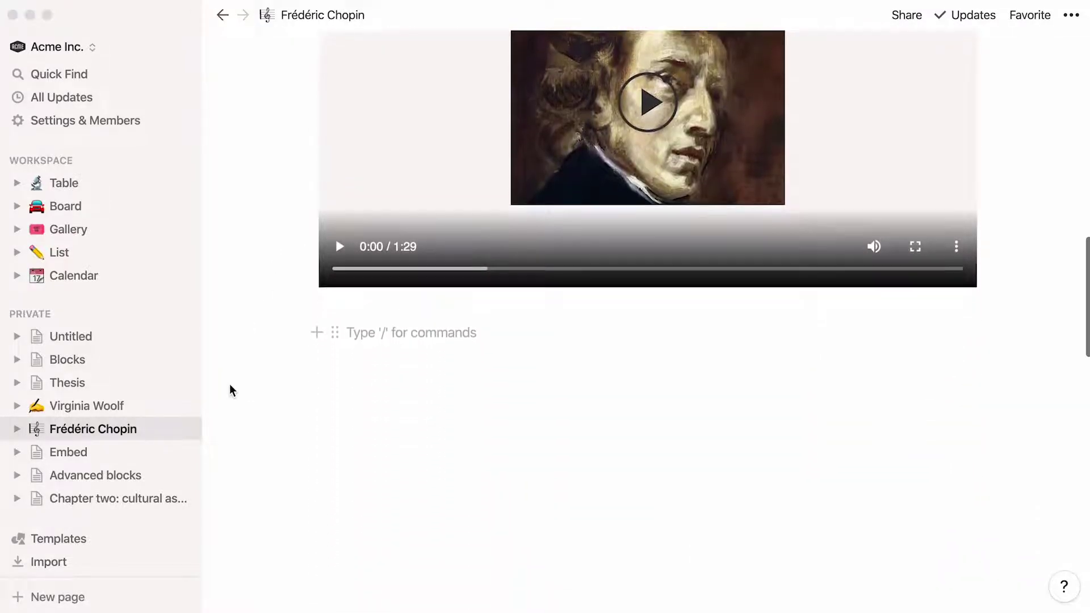
{"action": "type", "text": "/audio"}
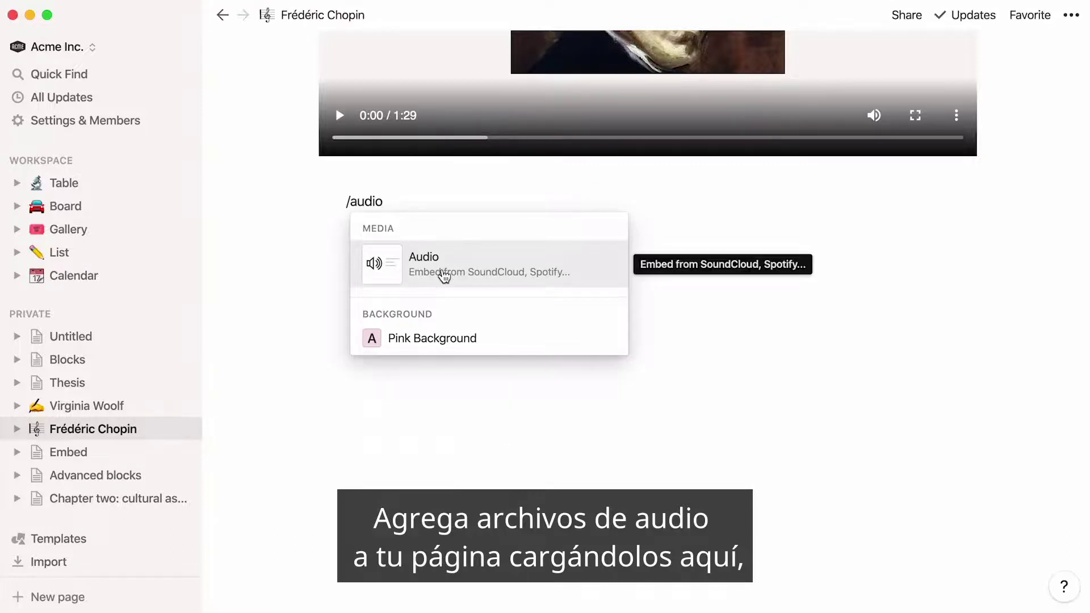
{"action": "left_click", "coordinate": [443, 274]}
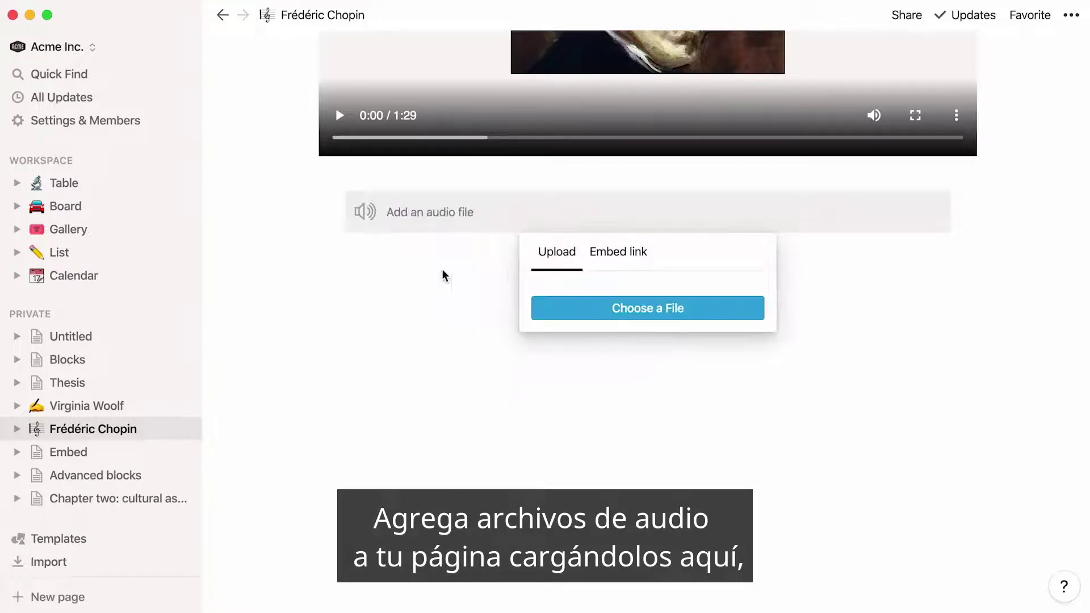
{"action": "left_click", "coordinate": [606, 262]}
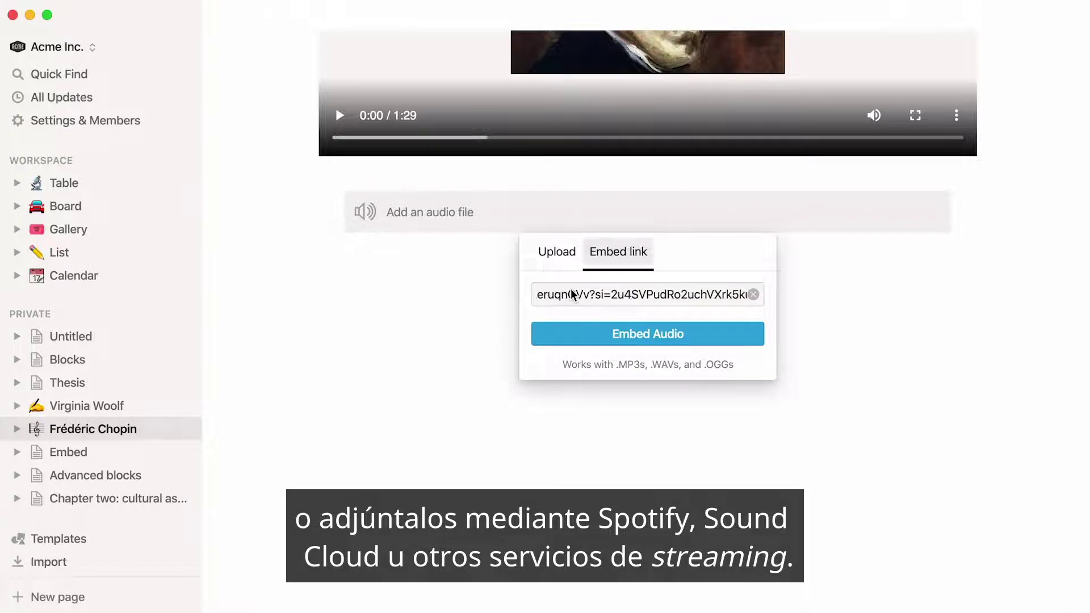
{"action": "left_click", "coordinate": [579, 335]}
{"action": "left_click_drag", "start_coordinate": [510, 206], "coordinate": [998, 121]}
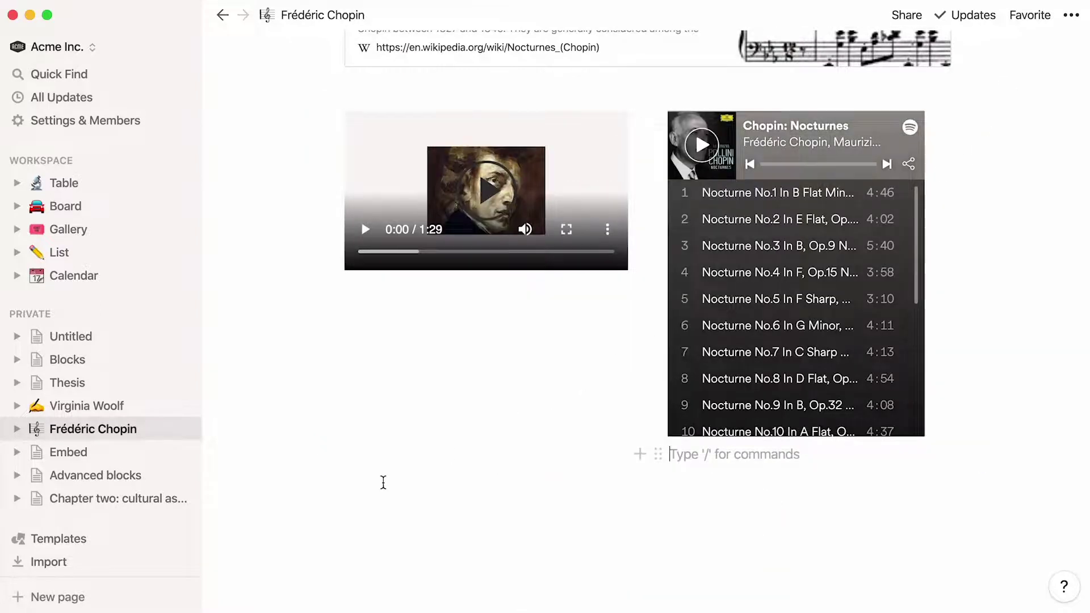
- Insert a Code block below the video, look through its language list, and enter the if (hour < 18) "Good day" / else "Good evening" greeting snippet
{"action": "left_click", "coordinate": [356, 496]}
{"action": "type", "text": "/code"}
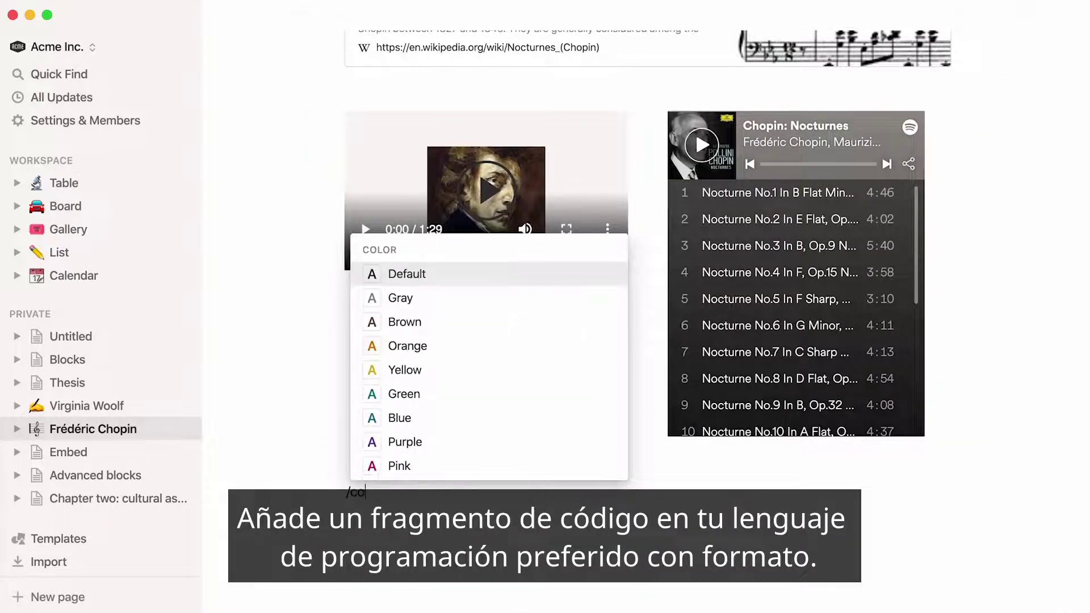
{"action": "key", "text": "Return"}
{"action": "left_click", "coordinate": [908, 537]}
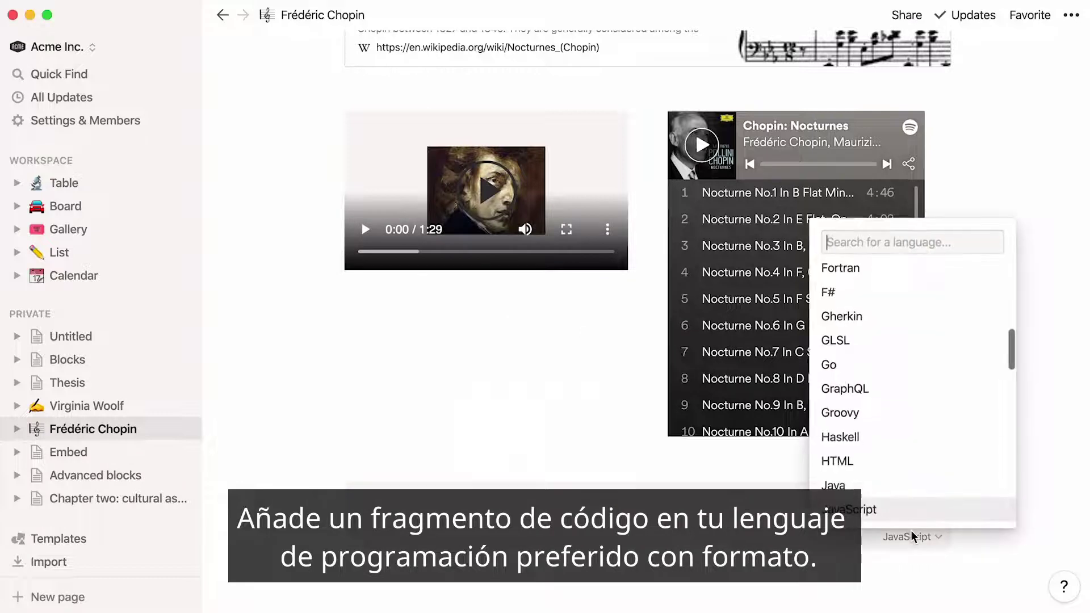
{"action": "scroll", "coordinate": [961, 426], "scroll_direction": "down", "scroll_amount": 12}
{"action": "scroll", "coordinate": [961, 426], "scroll_direction": "down", "scroll_amount": 4}
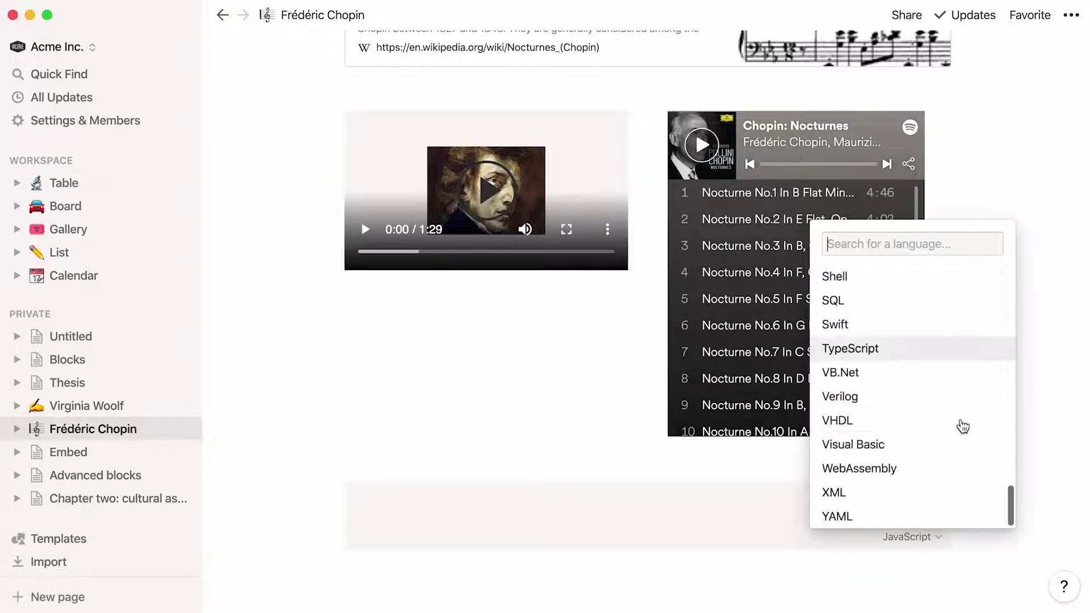
{"action": "left_click", "coordinate": [479, 506]}
{"action": "type", "text": "if (hour < 18) {   greeting = \"Good day\"; } else {   greeting = \"Good evening\"; }"}
- Insert a File block below the code snippet and upload Scores.pdf from the Desktop into it
{"action": "scroll", "coordinate": [270, 547], "scroll_direction": "down", "scroll_amount": 2}
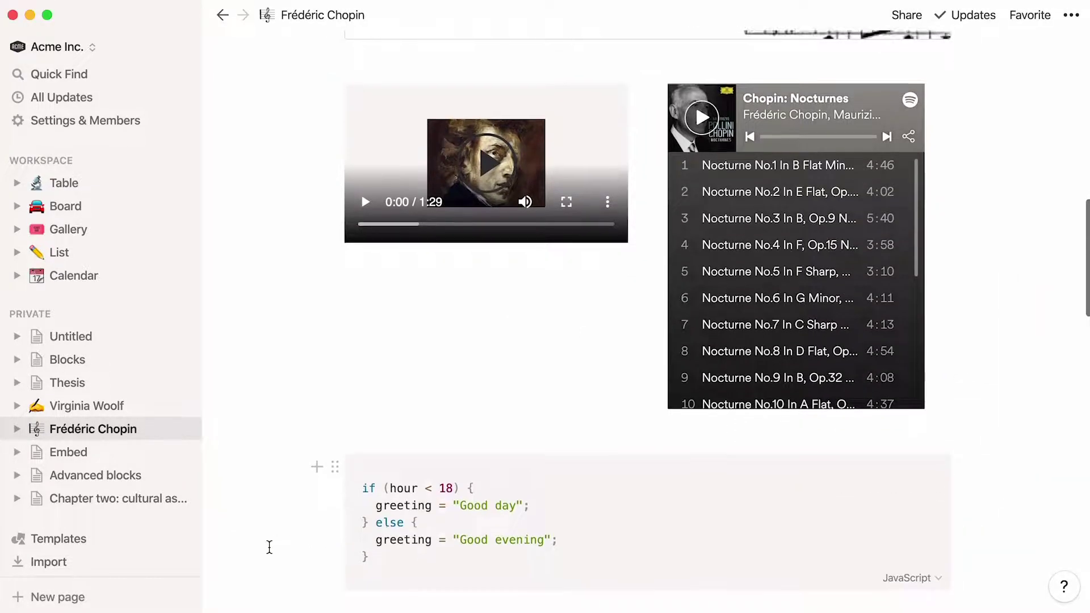
{"action": "left_click", "coordinate": [310, 599]}
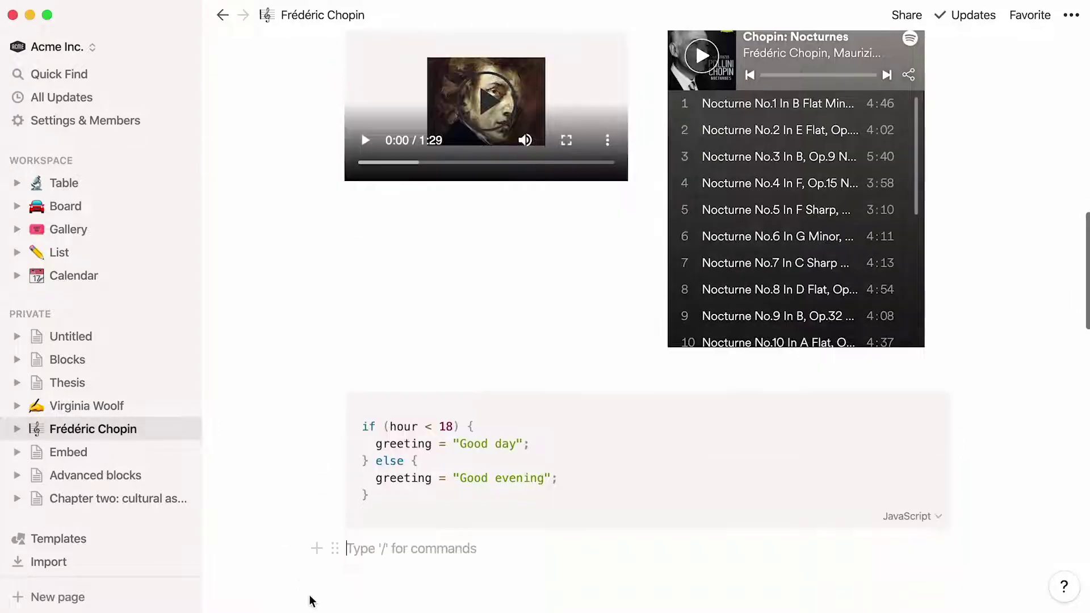
{"action": "type", "text": "/file"}
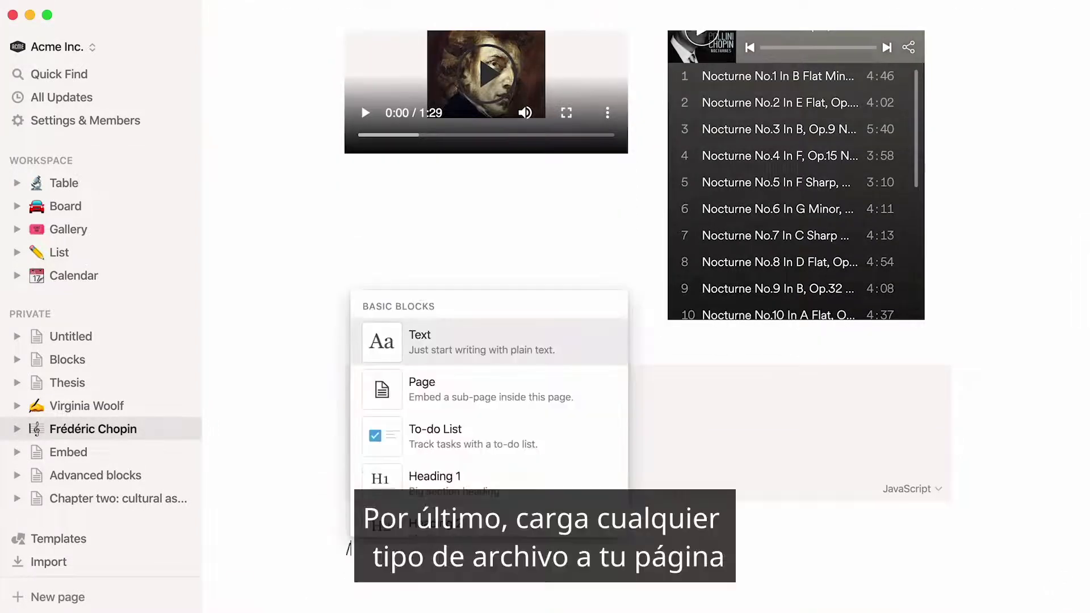
{"action": "left_click", "coordinate": [417, 526]}
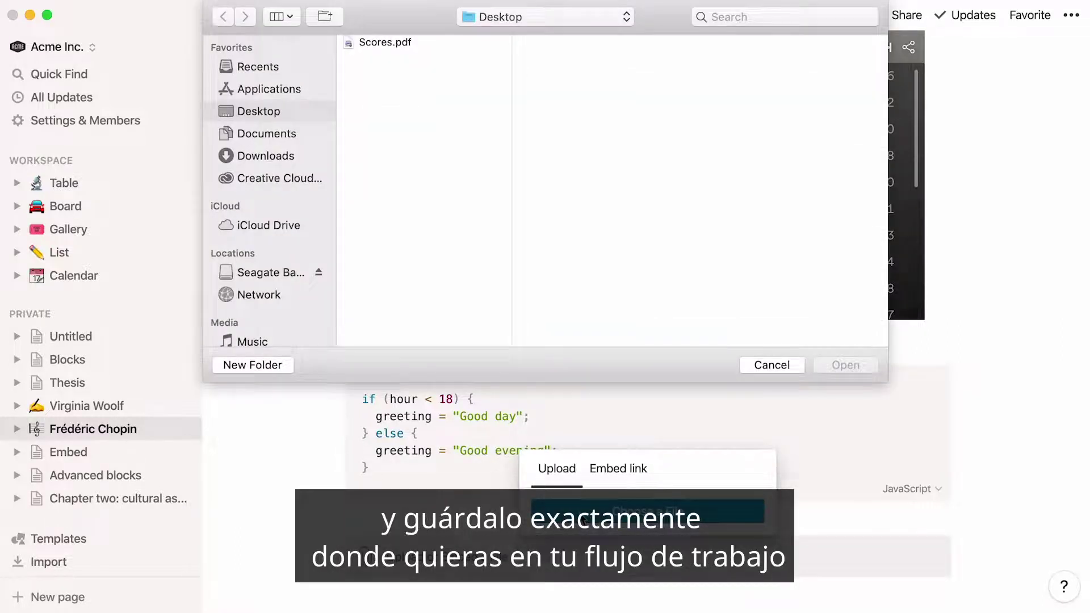
{"action": "double_click", "coordinate": [397, 42]}
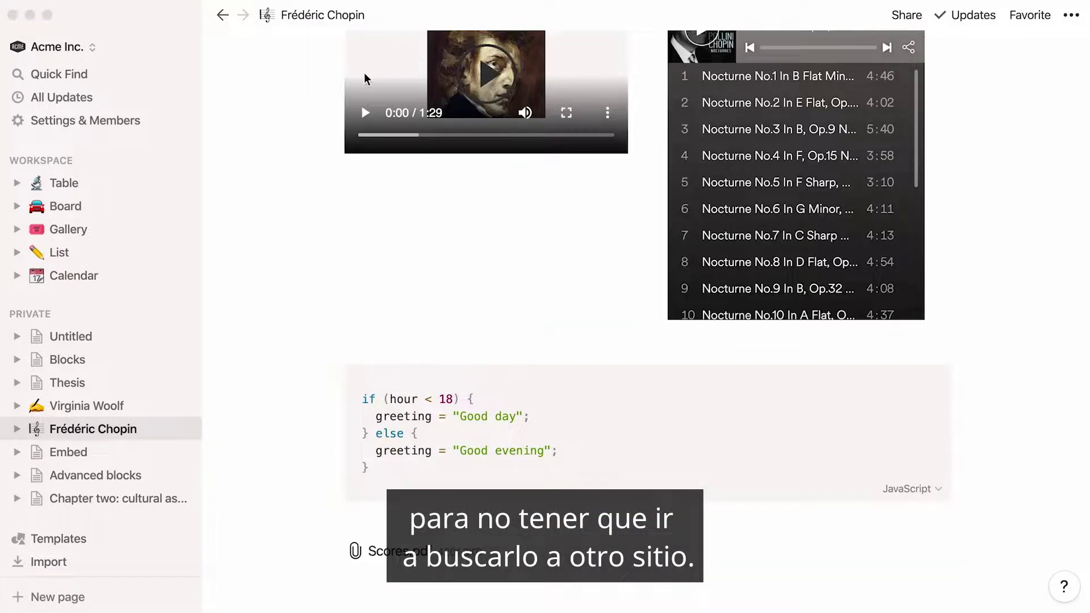
{"action": "scroll", "coordinate": [258, 149], "scroll_direction": "up", "scroll_amount": 8}
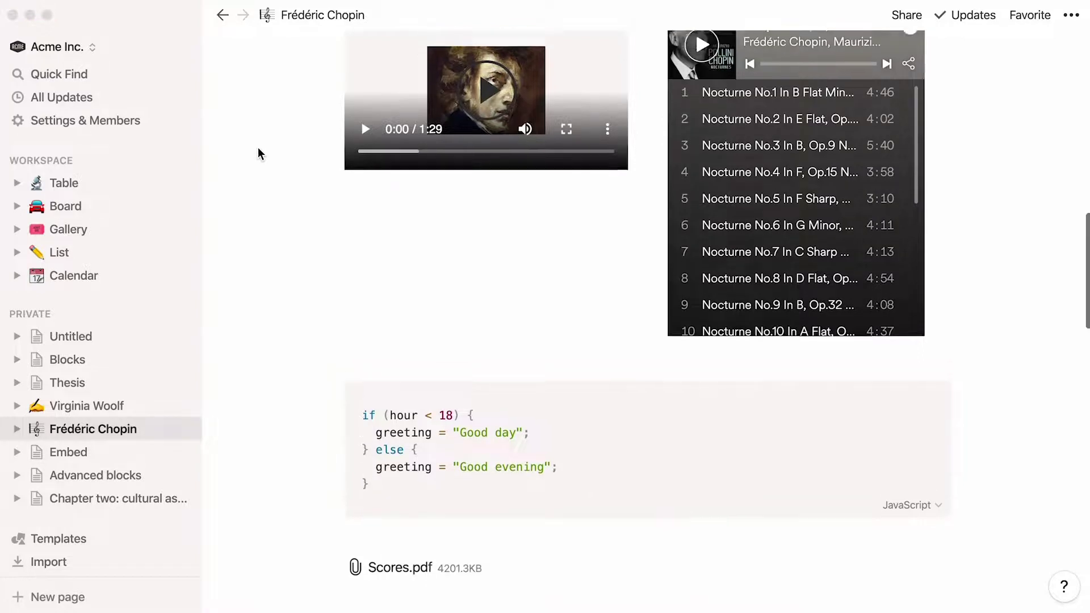
{"action": "scroll", "coordinate": [258, 149], "scroll_direction": "up", "scroll_amount": 6}
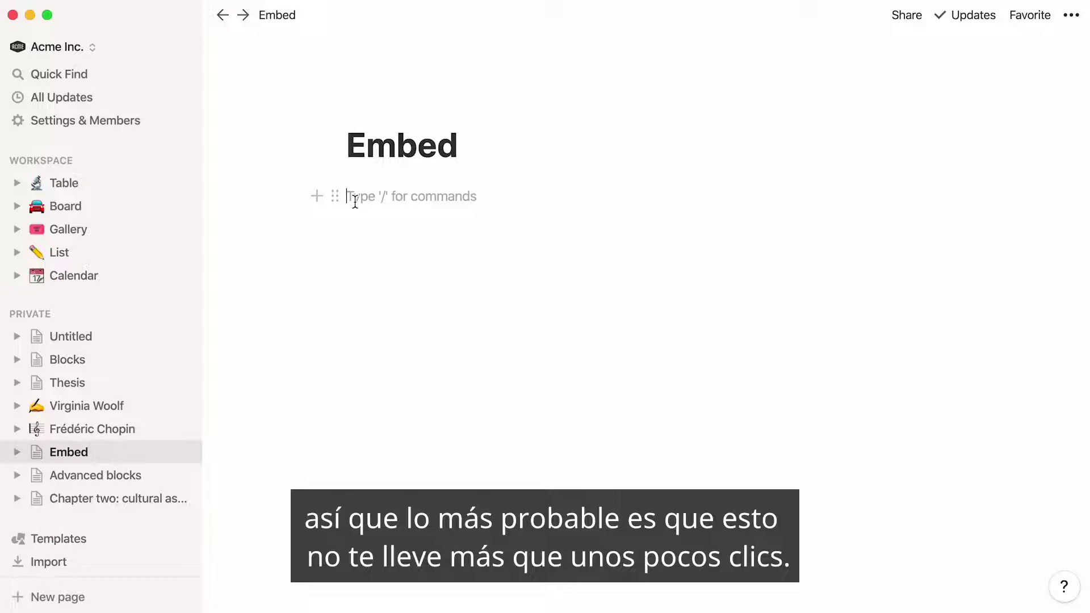
- Search the block types for "embed" on the Embed page, examine the app shortcuts offered, and clear the search word
{"action": "type", "text": "/"}
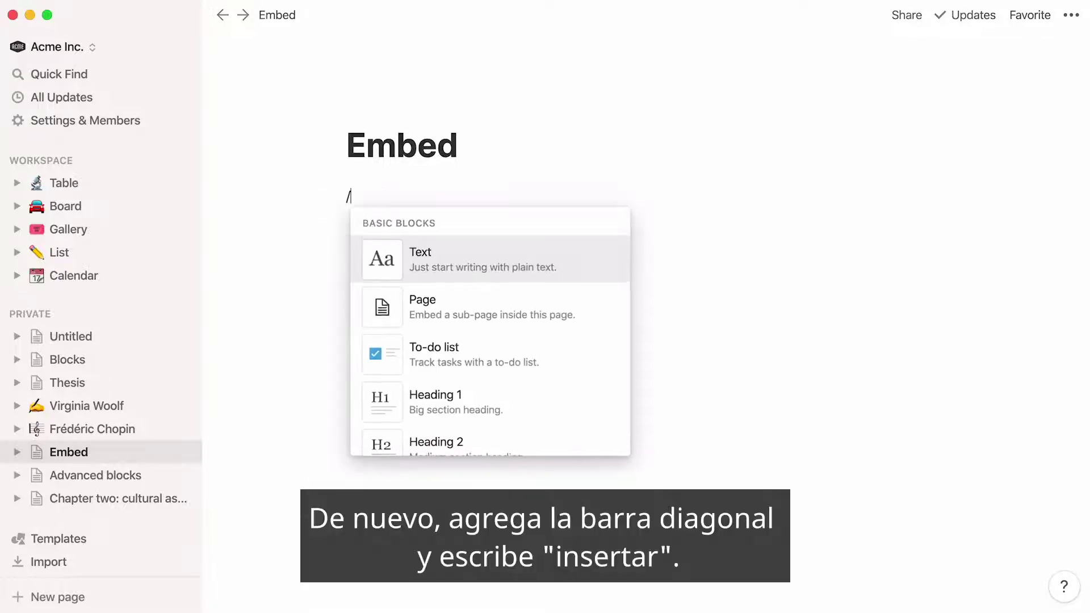
{"action": "type", "text": "embed"}
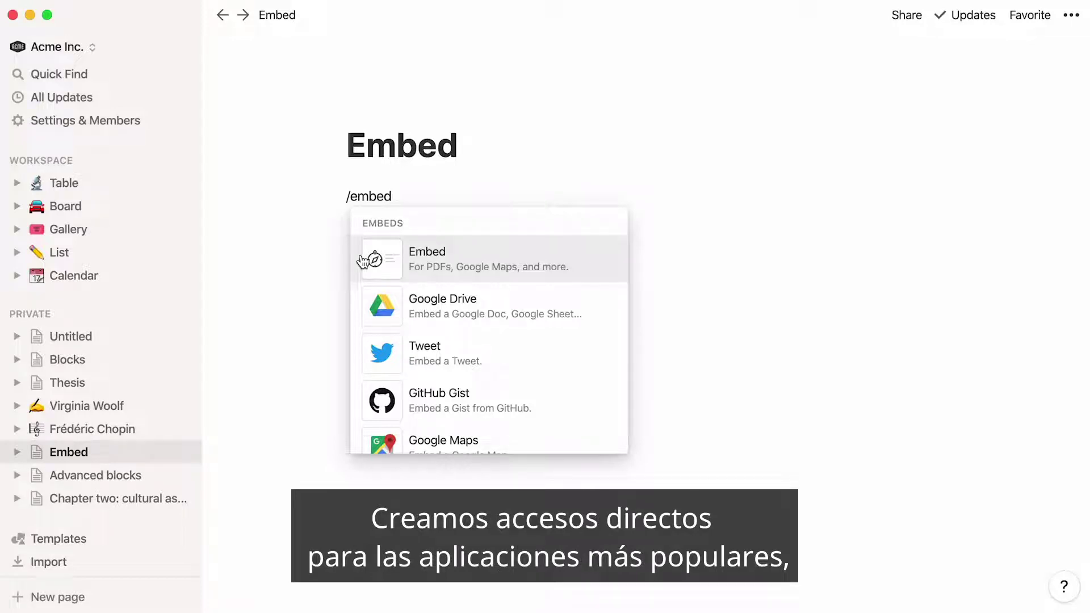
{"action": "scroll", "coordinate": [358, 303], "scroll_direction": "down", "scroll_amount": 5}
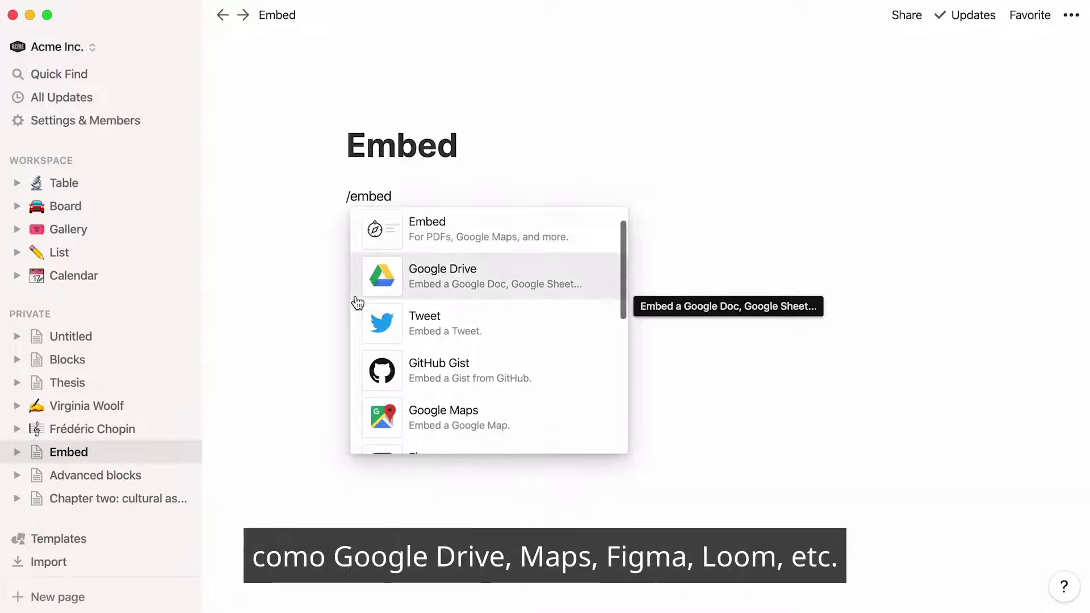
{"action": "scroll", "coordinate": [355, 356], "scroll_direction": "down", "scroll_amount": 3}
{"action": "key", "text": "BackSpace"}
{"action": "key", "text": "BackSpace"}
{"action": "key", "text": "BackSpace"}
{"action": "key", "text": "BackSpace"}
{"action": "key", "text": "BackSpace"}
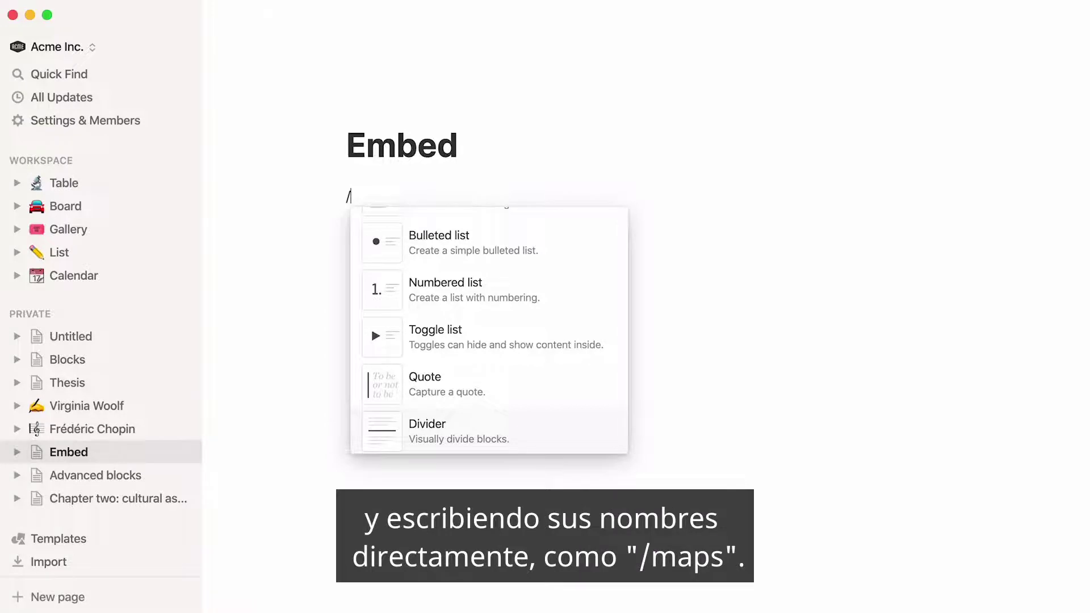
- Find the block type with "maps" and embed the copied Google Maps link to Giverny below the page title
{"action": "type", "text": "maps"}
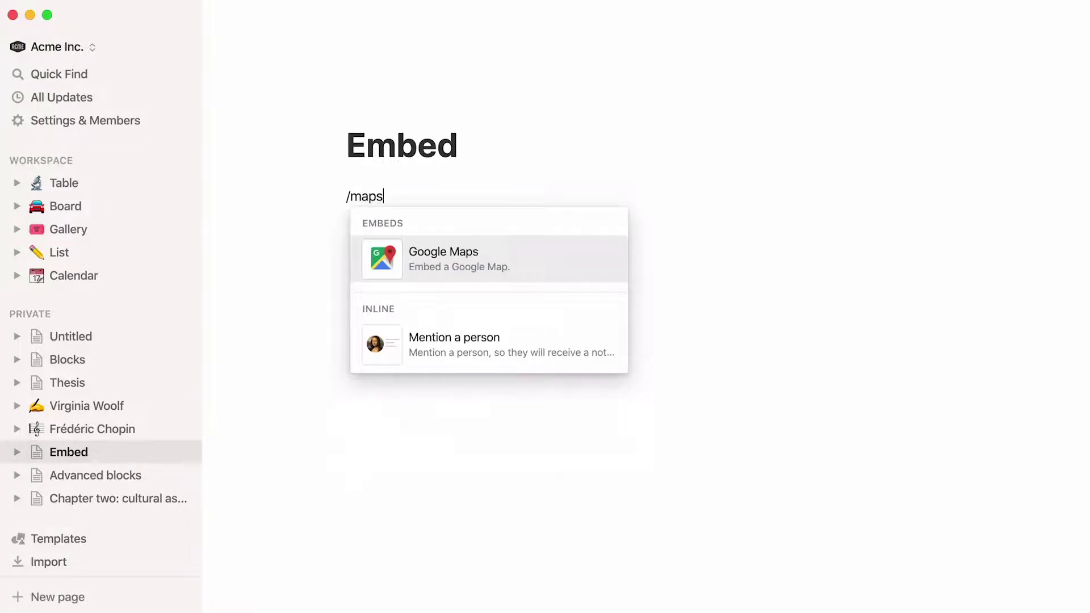
{"action": "key", "text": "Return"}
{"action": "key", "text": "super+v"}
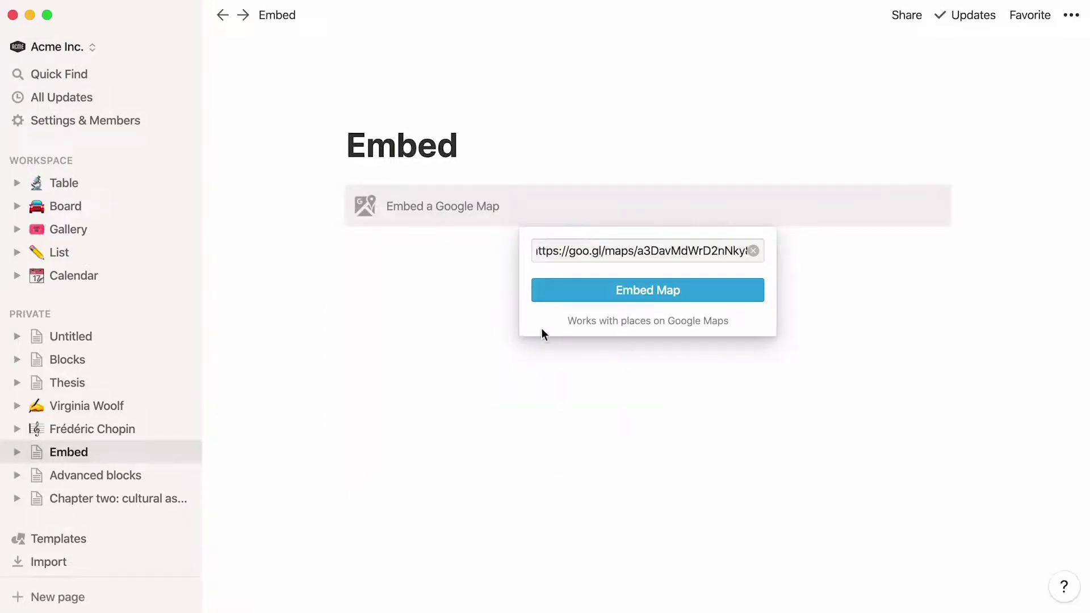
{"action": "left_click", "coordinate": [580, 297]}
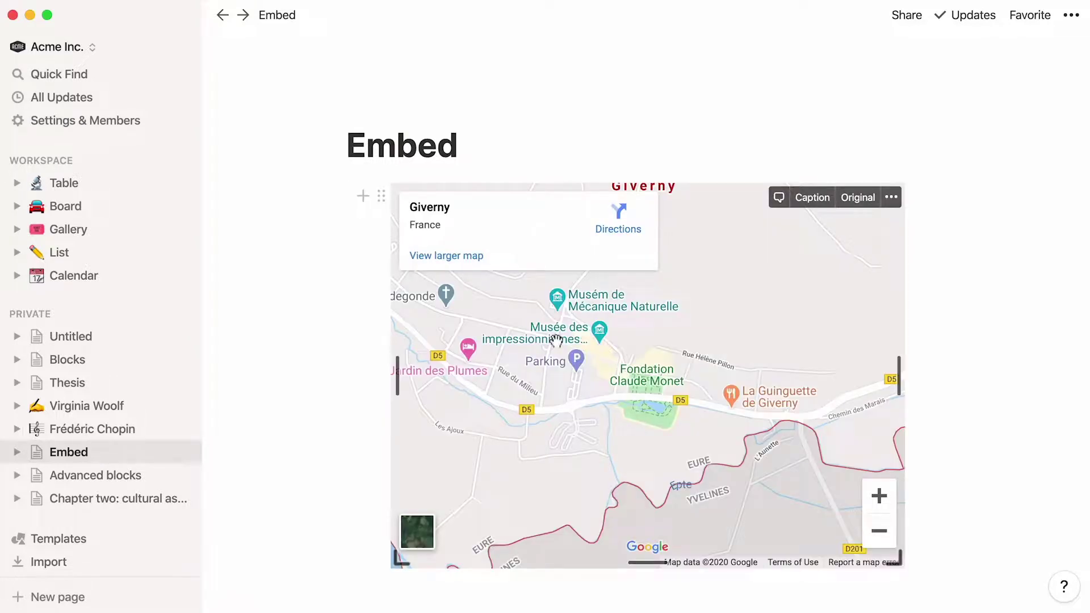
- Insert a generic Embed block below the Giverny map and leave its link empty
{"action": "left_click", "coordinate": [360, 596]}
{"action": "type", "text": "/em"}
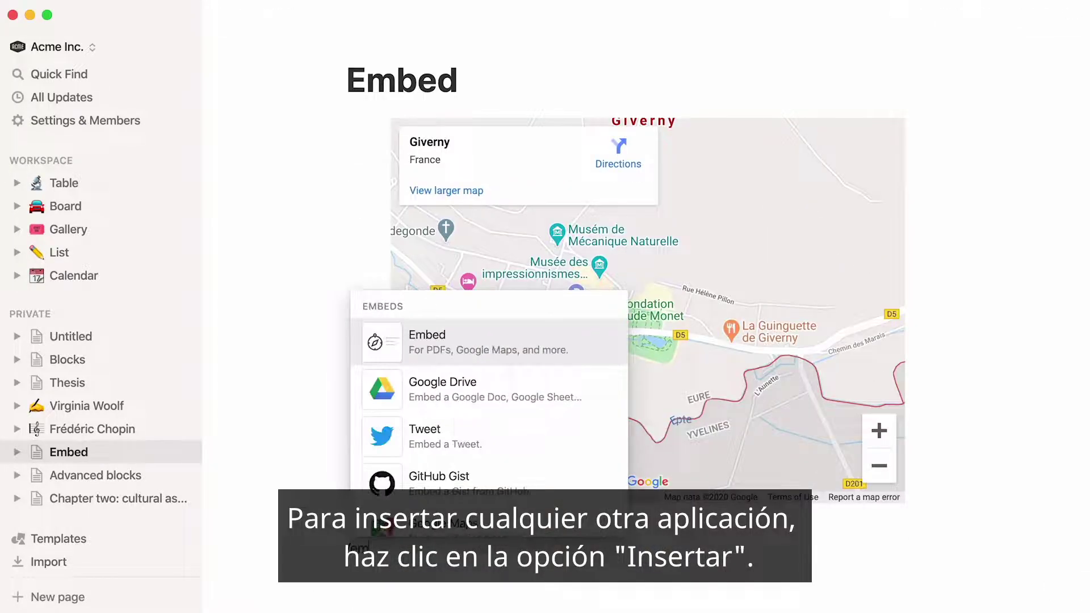
{"action": "left_click", "coordinate": [504, 347]}
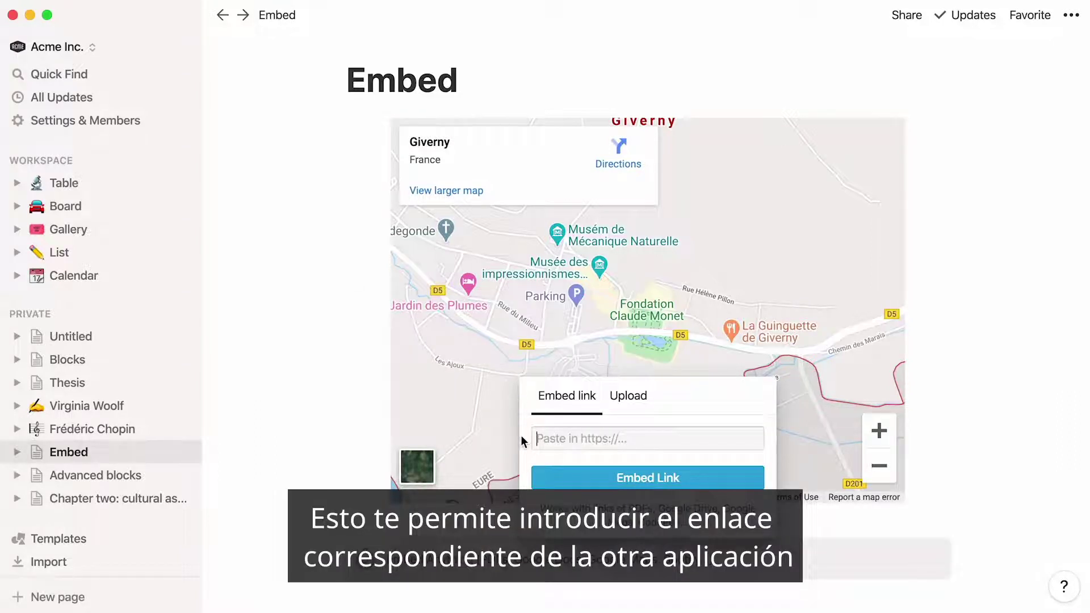
{"action": "left_click", "coordinate": [329, 599]}
- Look through the PDF, Figma file, Loom recording and Typeform survey embedded further down the Embed page
{"action": "scroll", "coordinate": [330, 599], "scroll_direction": "down", "scroll_amount": 3}
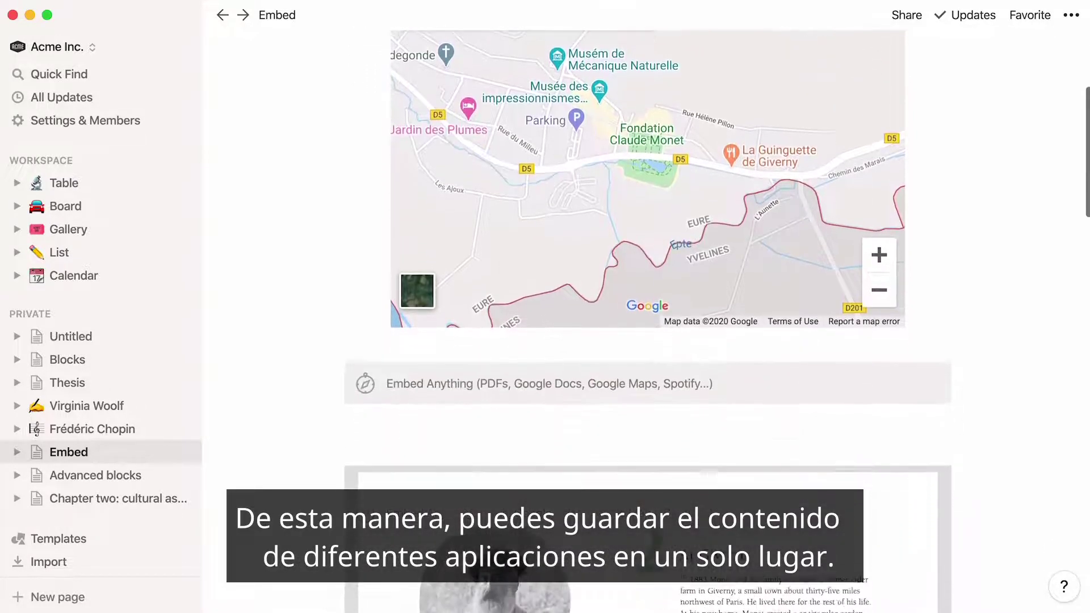
{"action": "scroll", "coordinate": [648, 318], "scroll_direction": "down", "scroll_amount": 7}
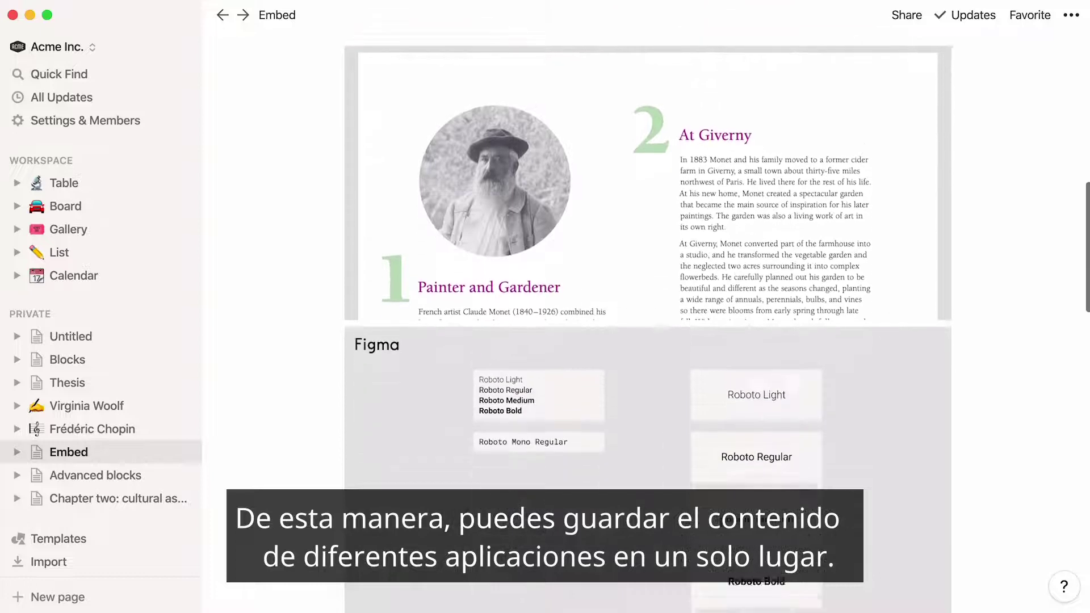
{"action": "scroll", "coordinate": [648, 318], "scroll_direction": "down", "scroll_amount": 7}
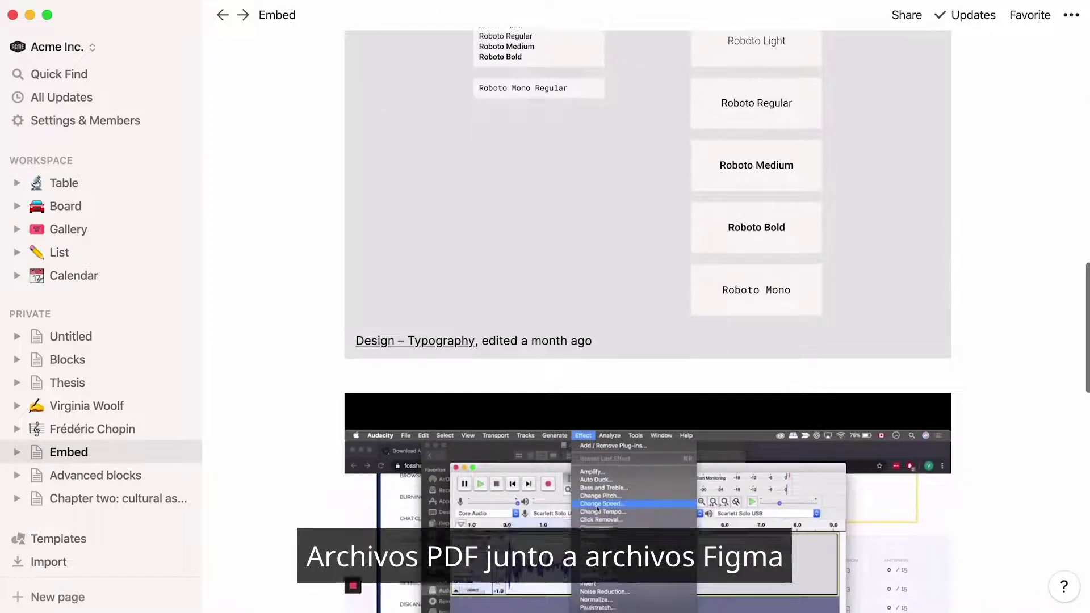
{"action": "scroll", "coordinate": [647, 318], "scroll_direction": "down", "scroll_amount": 9}
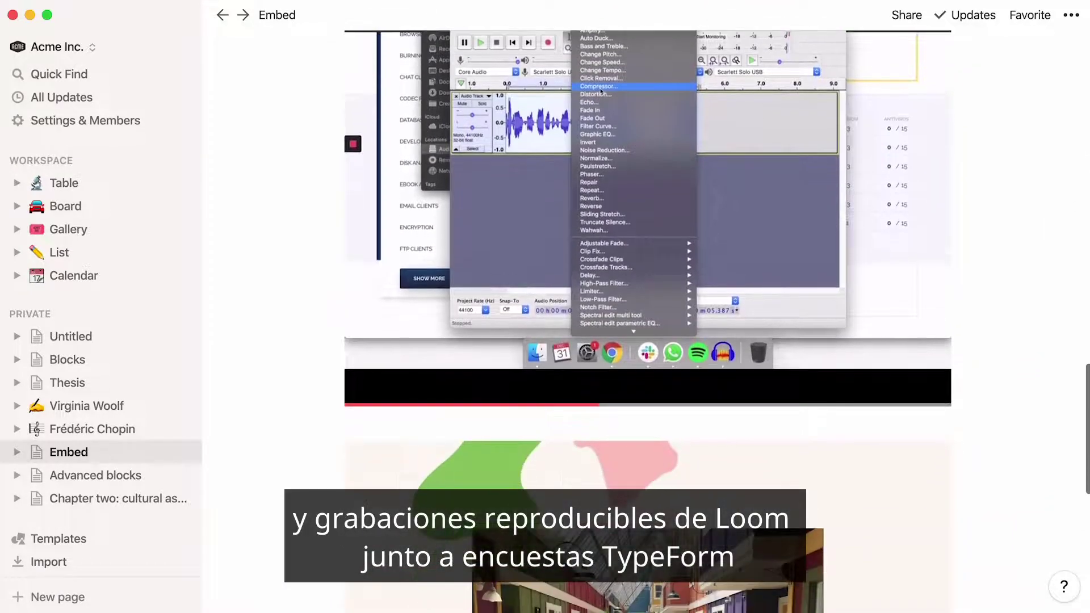
{"action": "scroll", "coordinate": [648, 318], "scroll_direction": "down", "scroll_amount": 5}
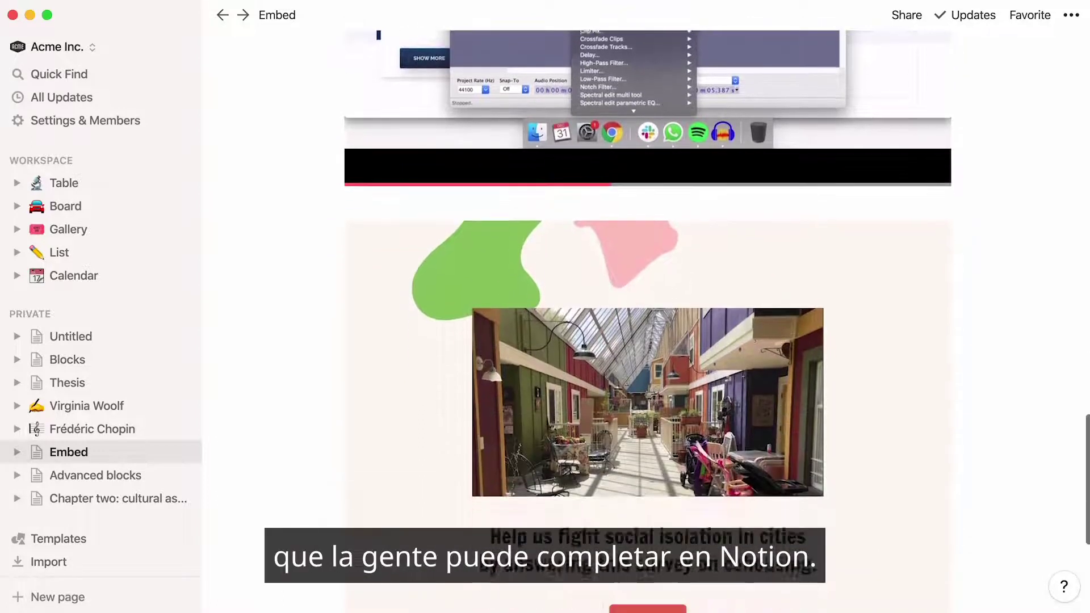
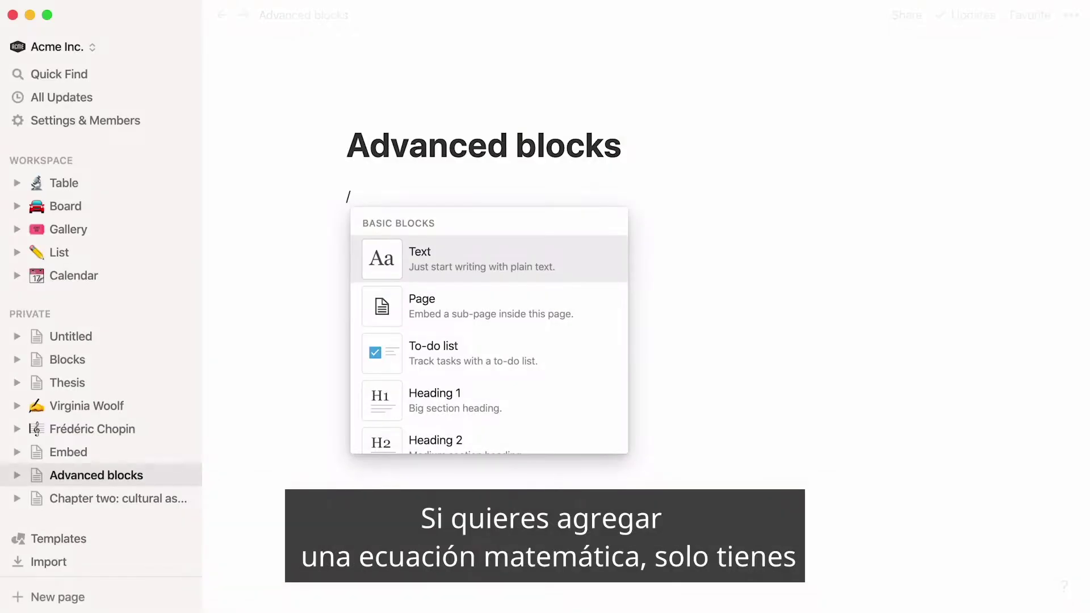
- Insert a Math equation block on the Advanced blocks page with the formula f(x) = x^2
{"action": "type", "text": "math"}
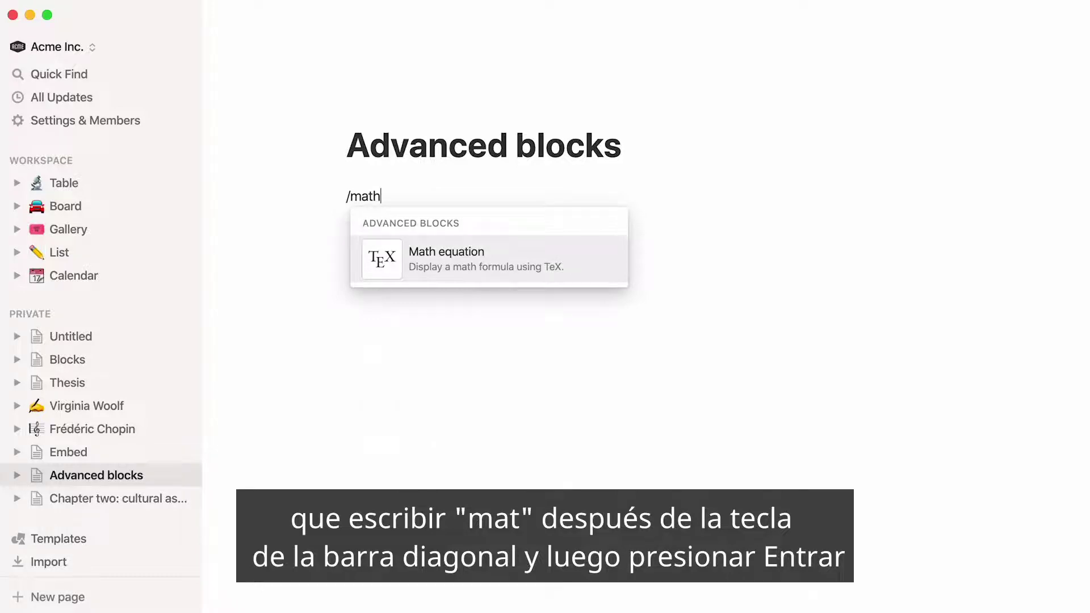
{"action": "key", "text": "Return"}
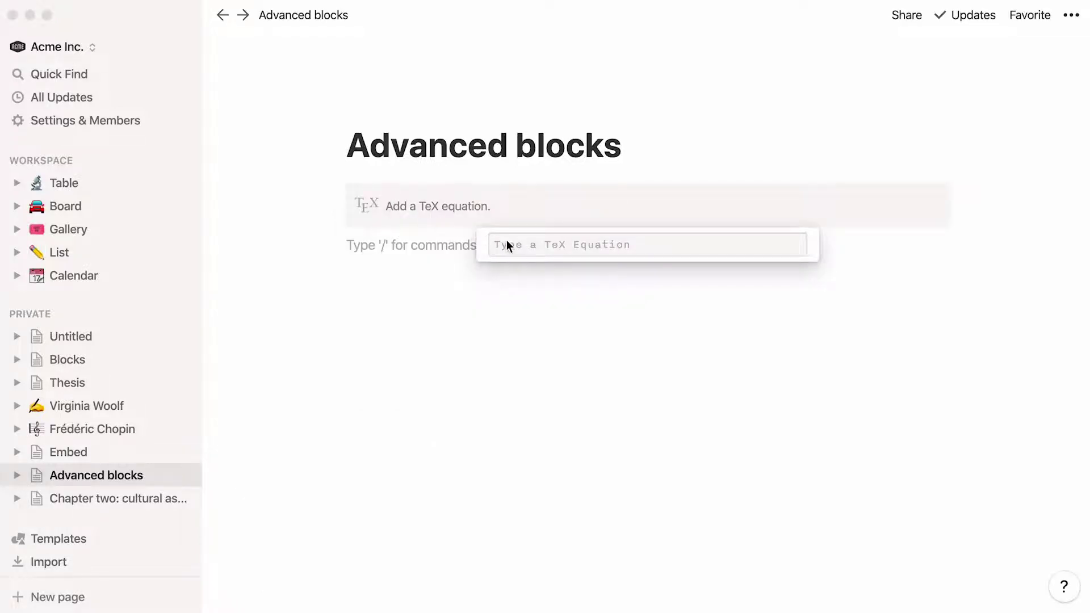
{"action": "type", "text": "f(x) = x^2"}
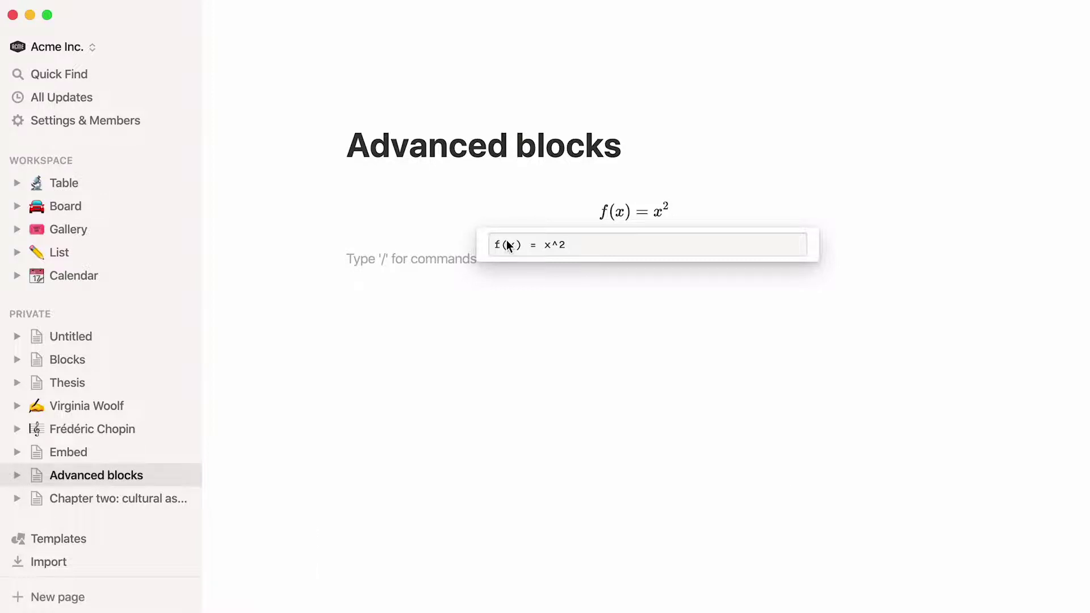
- Add a Template button below the equation, name it Journal, and give it a Date: heading and five numbered journal prompts as its template
{"action": "left_click", "coordinate": [402, 272]}
{"action": "type", "text": "/templa"}
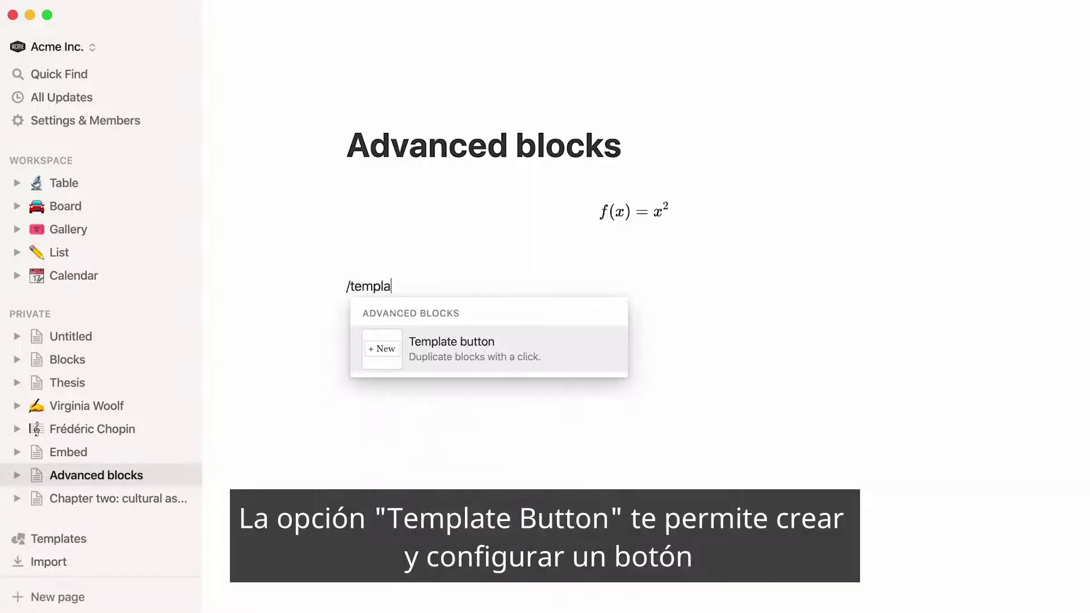
{"action": "type", "text": "t"}
{"action": "key", "text": "Return"}
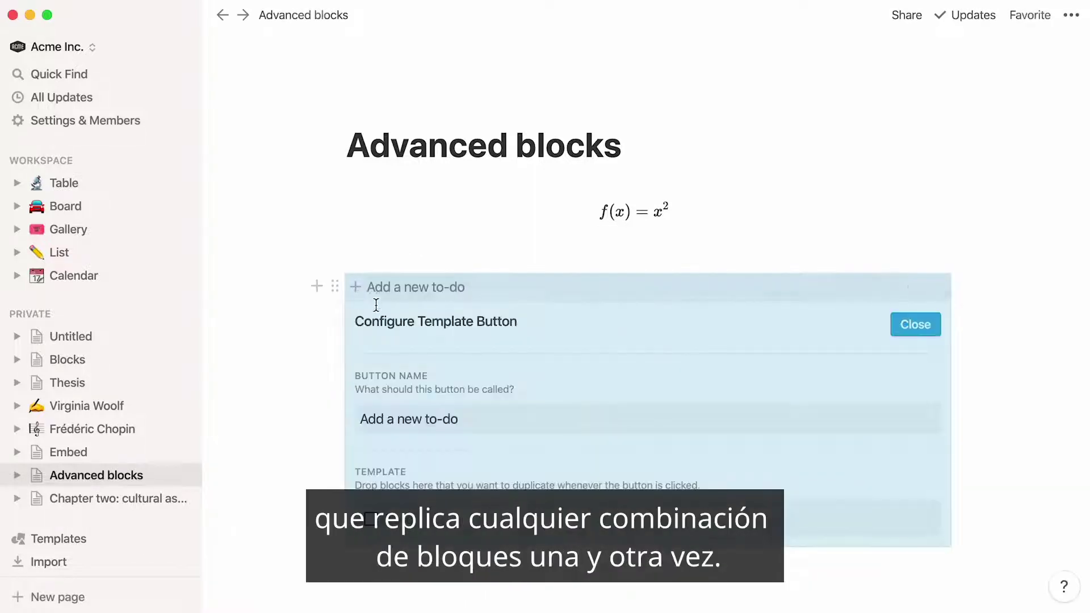
{"action": "triple_click", "coordinate": [426, 423]}
{"action": "type", "text": "Journal"}
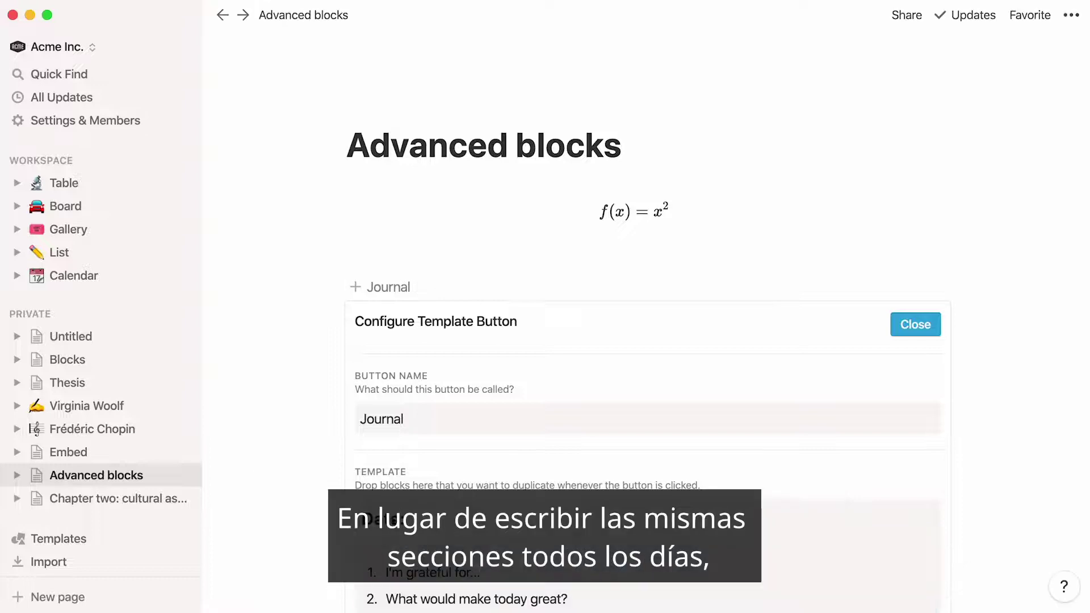
{"action": "scroll", "coordinate": [308, 550], "scroll_direction": "down", "scroll_amount": 5}
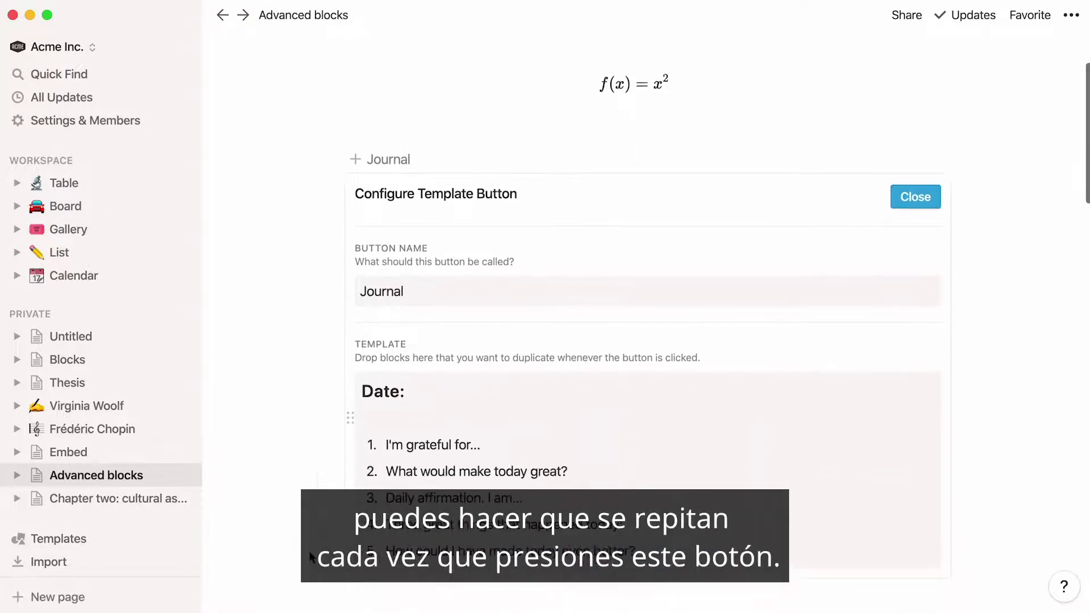
{"action": "left_click", "coordinate": [905, 188]}
- Add two copies of the journal template to the page with the Journal button
{"action": "left_click", "coordinate": [359, 161]}
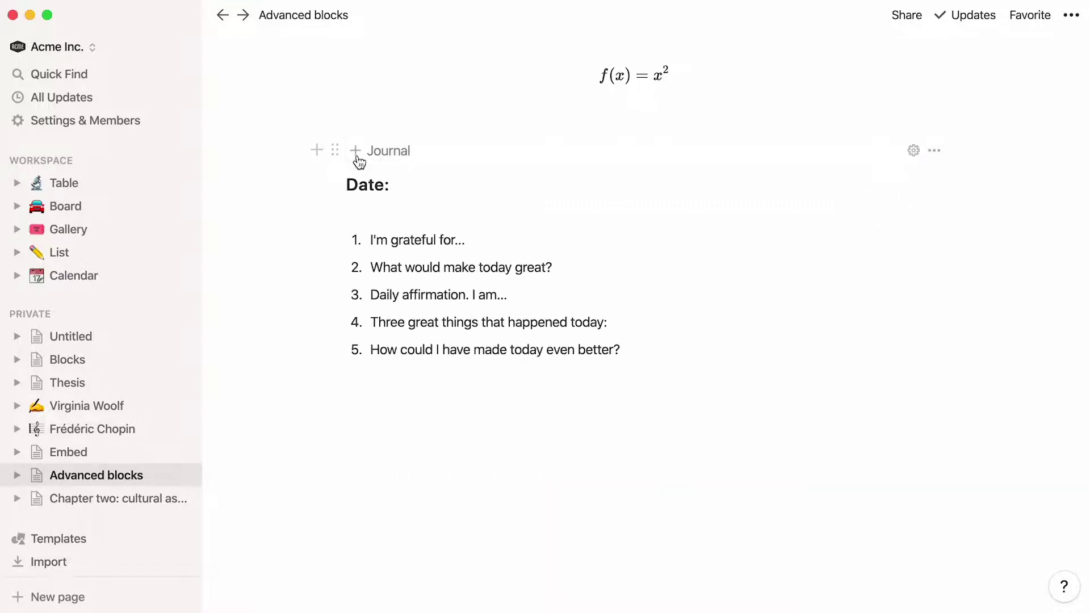
{"action": "left_click", "coordinate": [359, 162]}
{"action": "left_click", "coordinate": [359, 162]}
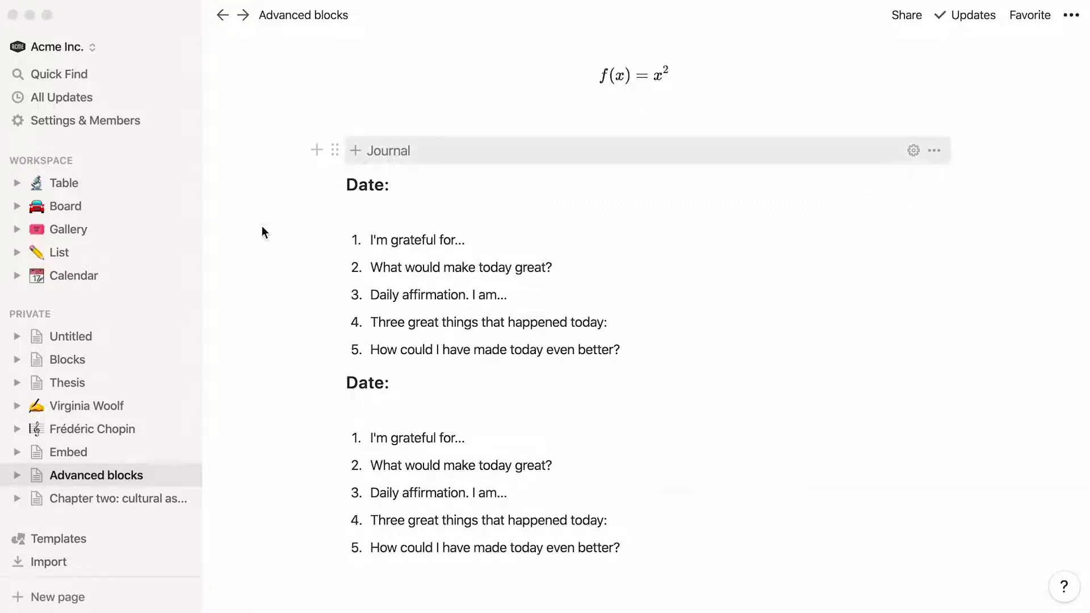
- Open The Raval today inside Thesis, Chapter One, and insert a Breadcrumb block below the Introduction subpage
{"action": "left_click", "coordinate": [17, 384]}
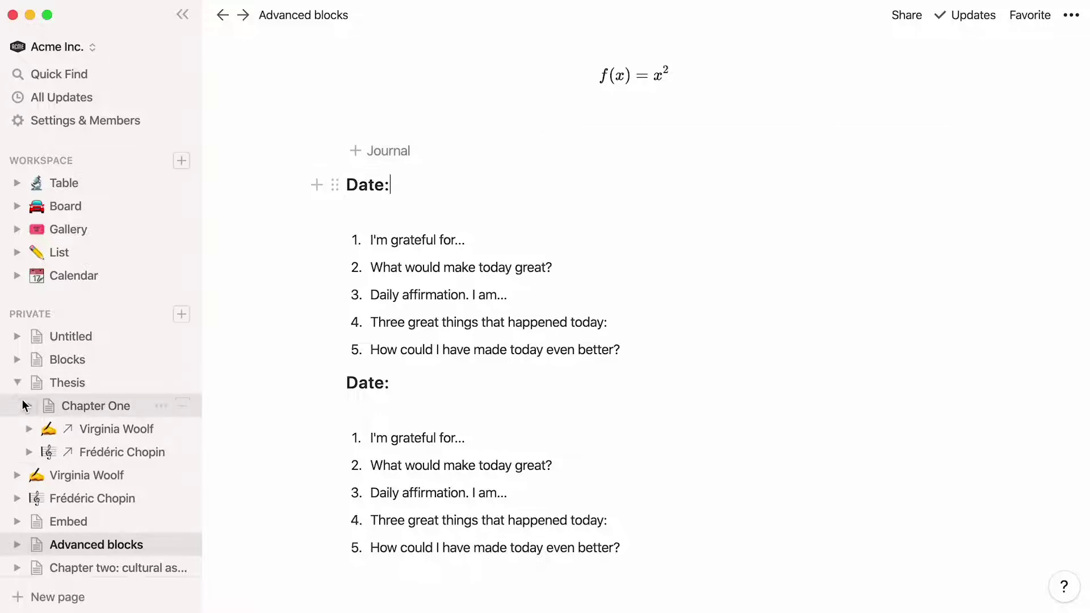
{"action": "left_click", "coordinate": [27, 406]}
{"action": "left_click", "coordinate": [100, 474]}
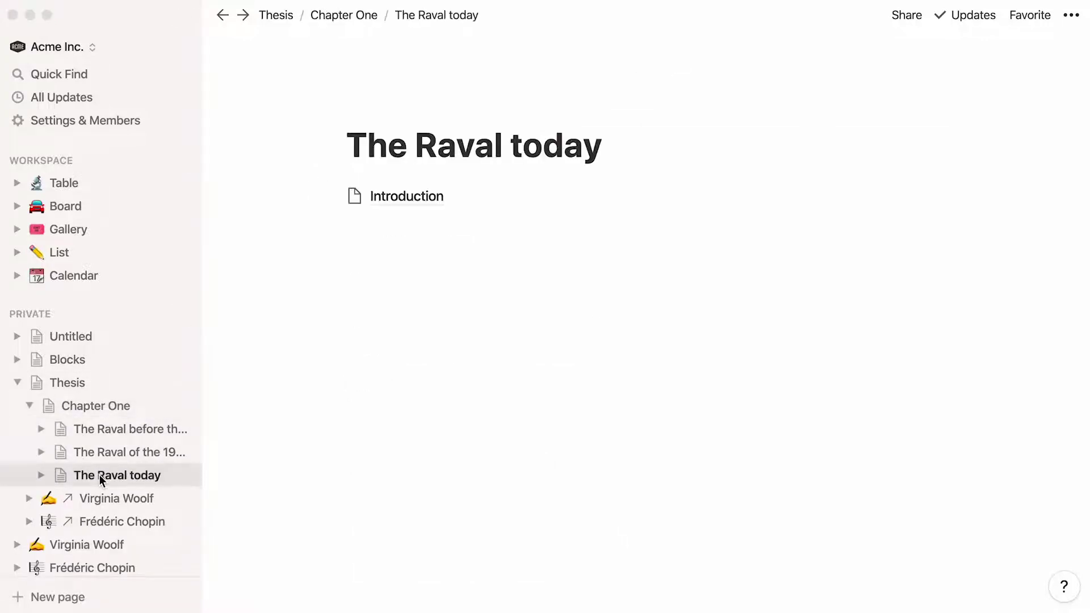
{"action": "left_click", "coordinate": [358, 245]}
{"action": "type", "text": "/bread"}
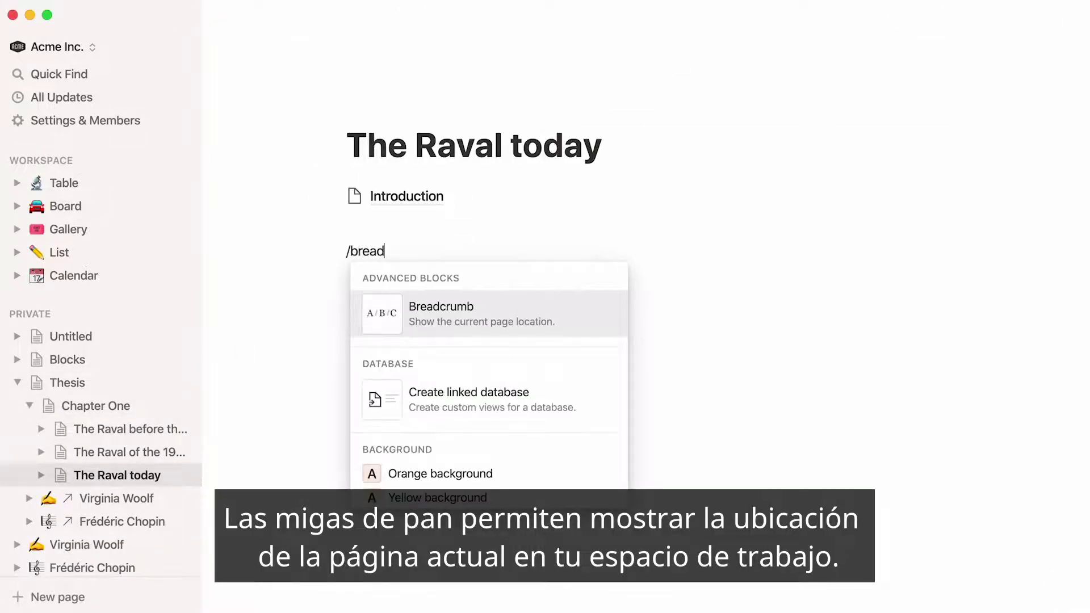
{"action": "key", "text": "Return"}
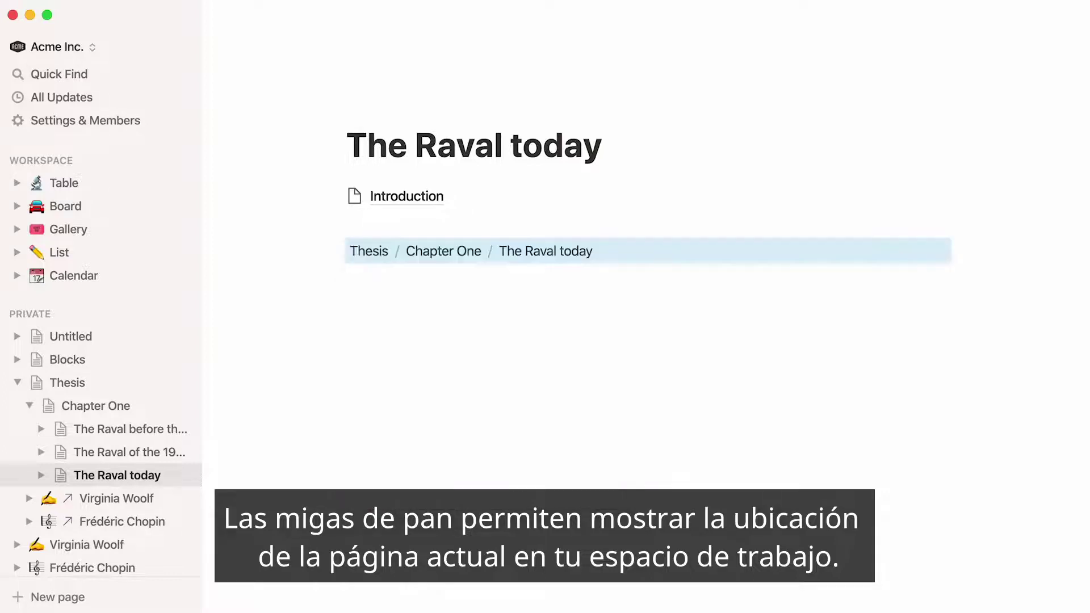
{"action": "left_click", "coordinate": [358, 287]}
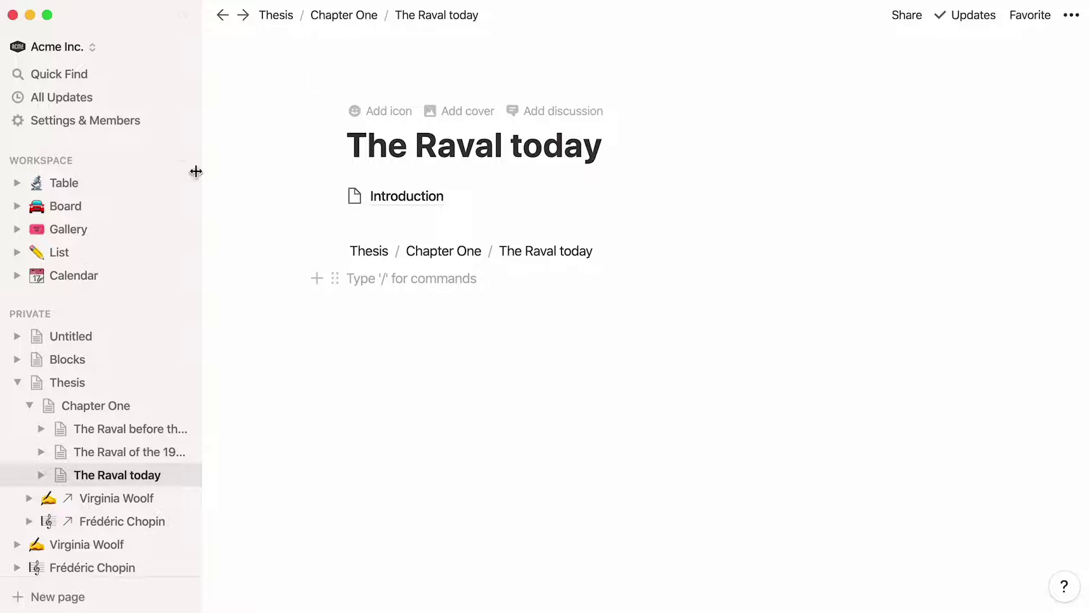
- Open the Chapter two: cultural associations page and insert a Table of contents block under its title
{"action": "left_click", "coordinate": [17, 383]}
{"action": "left_click", "coordinate": [91, 498]}
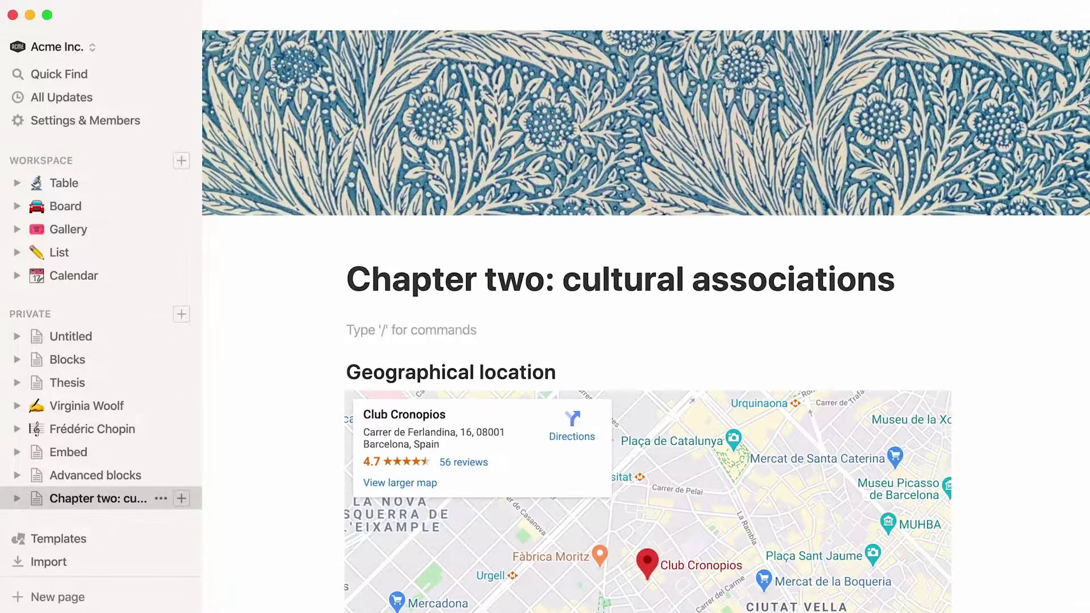
{"action": "type", "text": "/table of"}
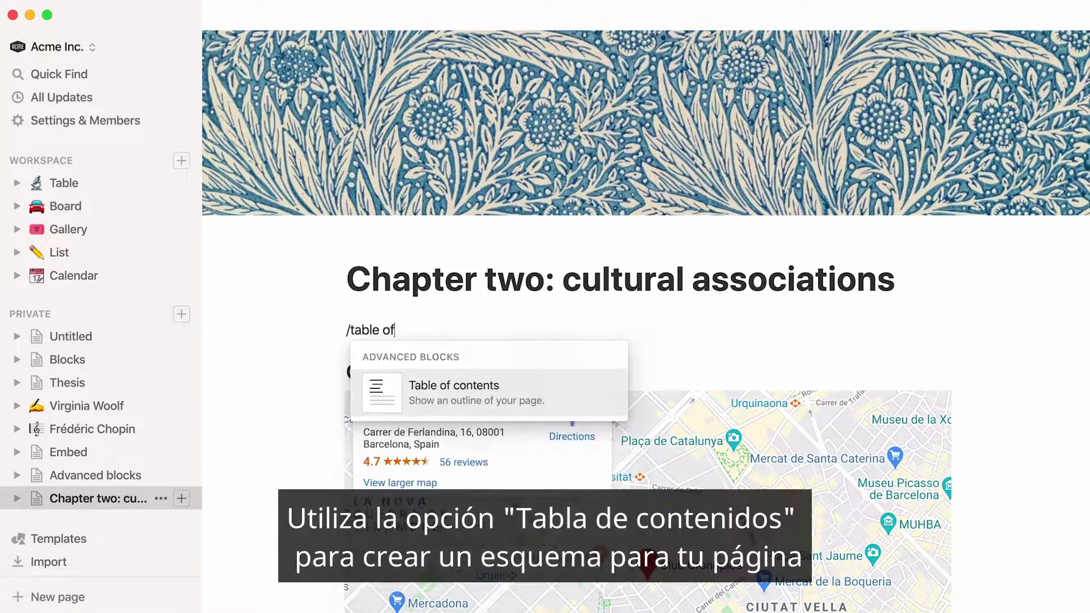
{"action": "type", "text": " contents"}
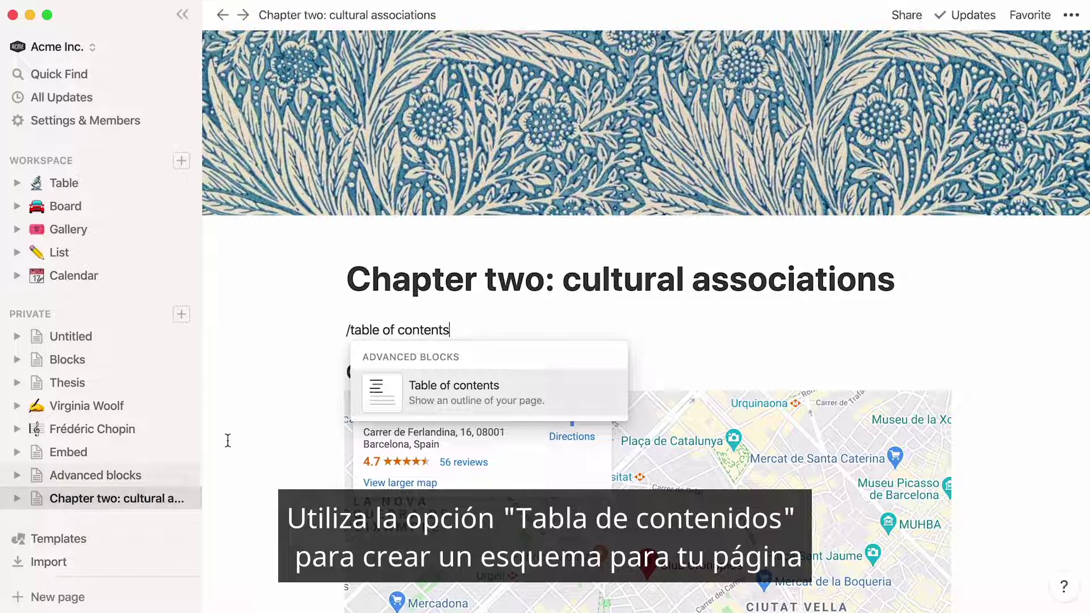
{"action": "left_click", "coordinate": [372, 389]}
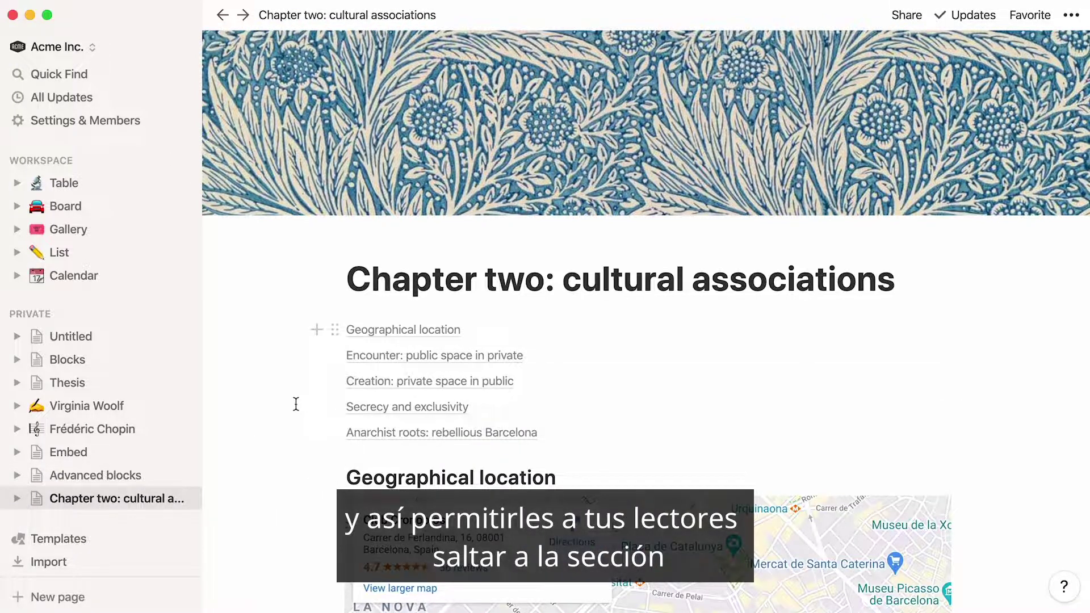
- Follow the contents links to Creation: private space in public and Anarchist roots: rebellious Barcelona, returning to the page's beginning
{"action": "left_click", "coordinate": [353, 380]}
{"action": "scroll", "coordinate": [353, 378], "scroll_direction": "up", "scroll_amount": 15}
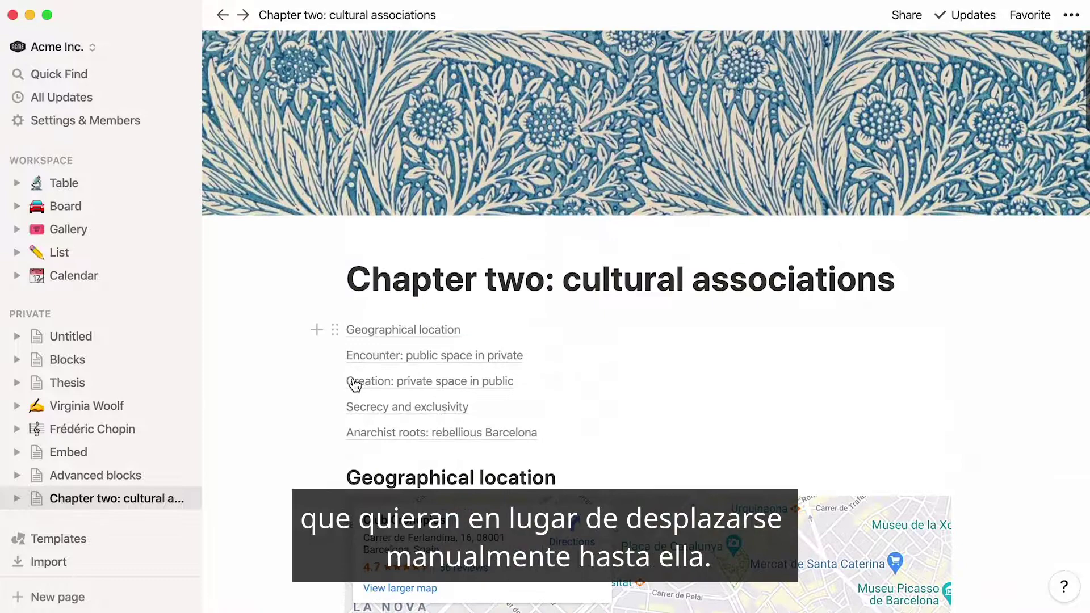
{"action": "left_click", "coordinate": [367, 434]}
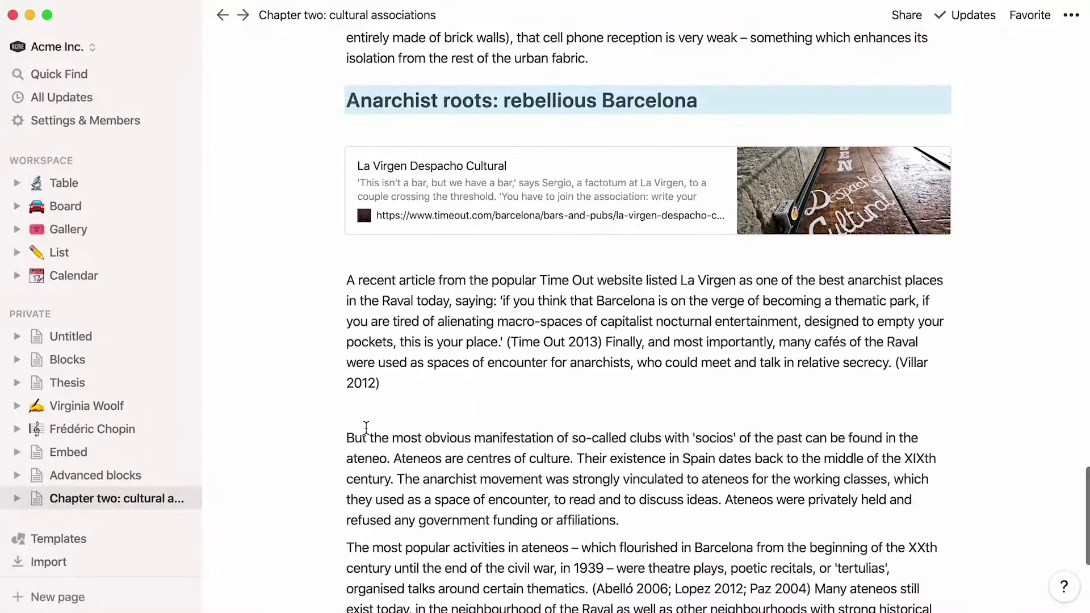
{"action": "scroll", "coordinate": [366, 427], "scroll_direction": "down", "scroll_amount": 20}
{"action": "scroll", "coordinate": [367, 428], "scroll_direction": "up", "scroll_amount": 6}
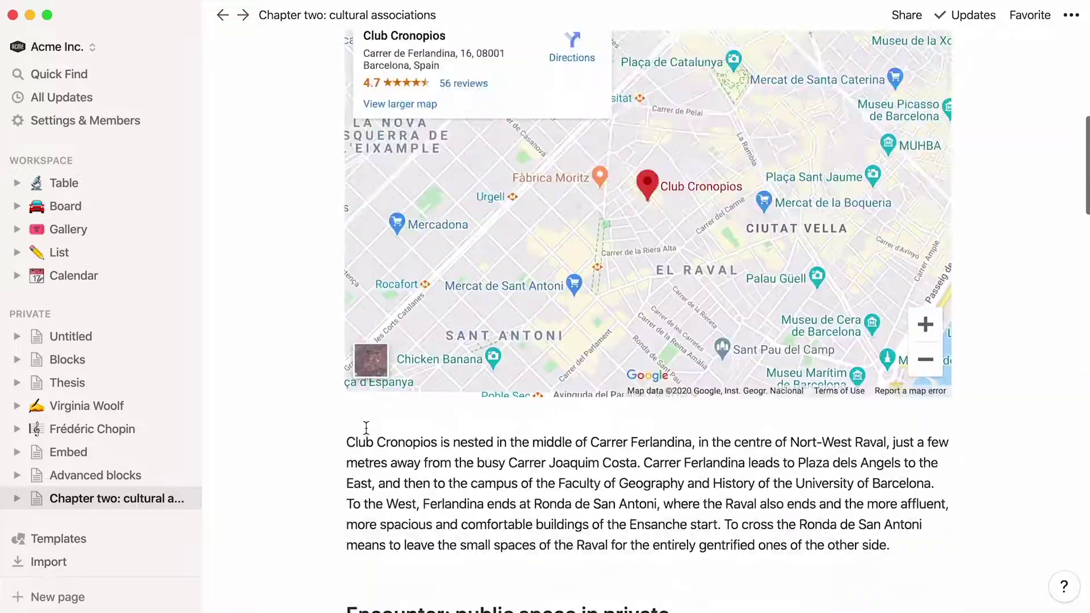
{"action": "scroll", "coordinate": [367, 427], "scroll_direction": "up", "scroll_amount": 10}
- Delete the table of contents and insert it again under the title with the short command /toc
{"action": "left_click", "coordinate": [335, 329]}
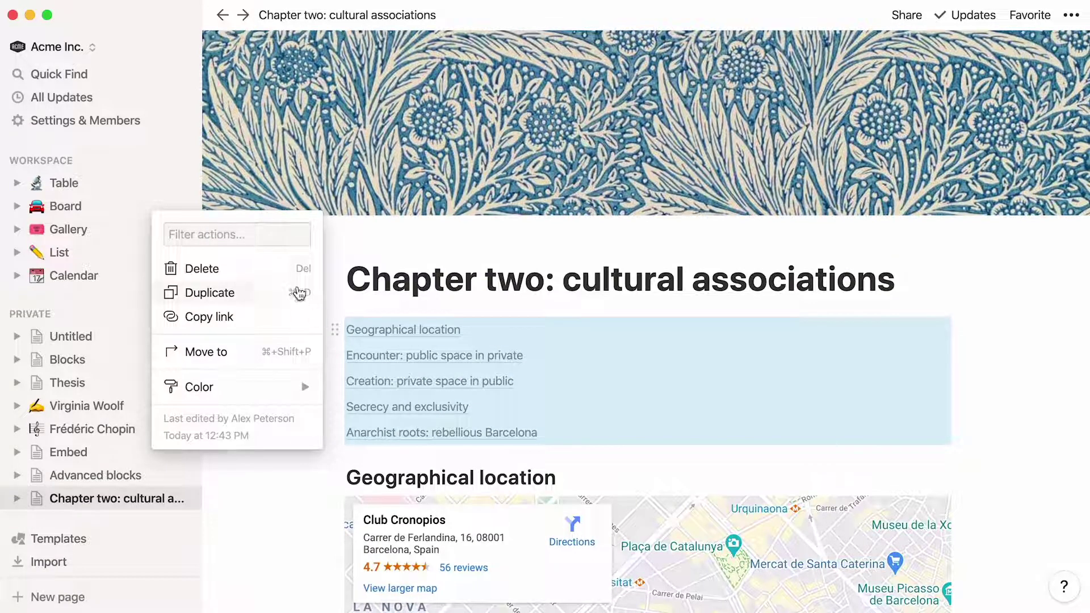
{"action": "left_click", "coordinate": [285, 268]}
{"action": "key", "text": "Return"}
{"action": "type", "text": "/toc"}
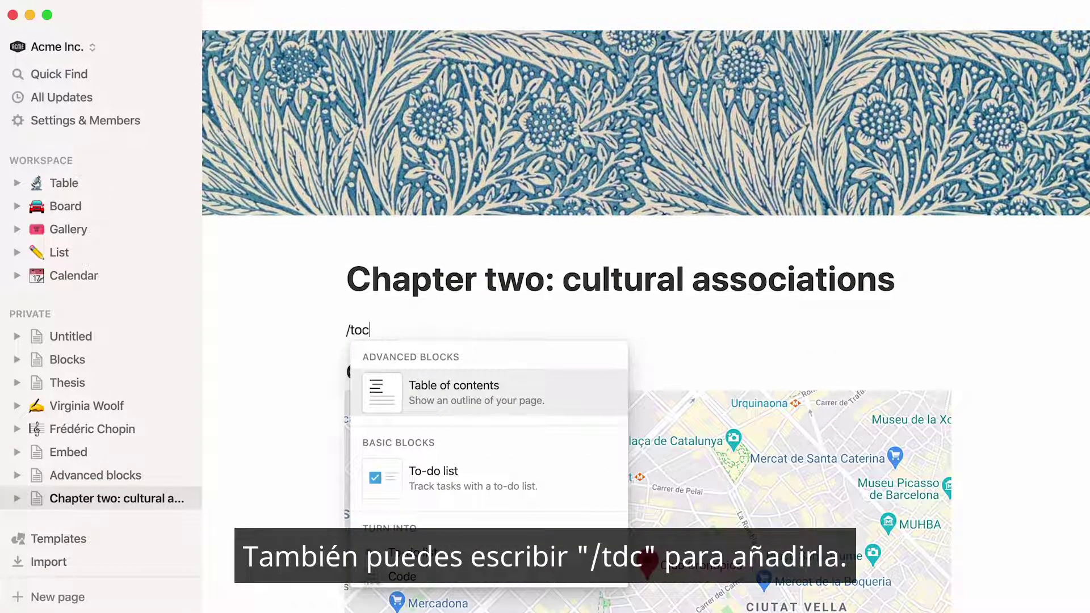
{"action": "key", "text": "Return"}
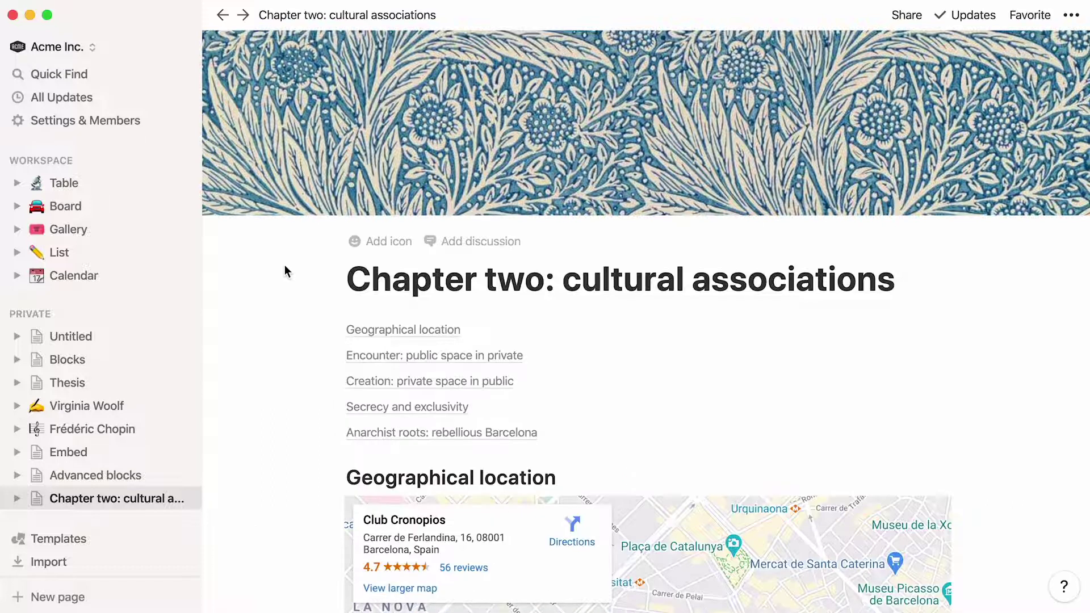
- Open the Thesis page and move the Chapter One subpage block to just below the Virginia Woolf link
{"action": "left_click", "coordinate": [118, 387]}
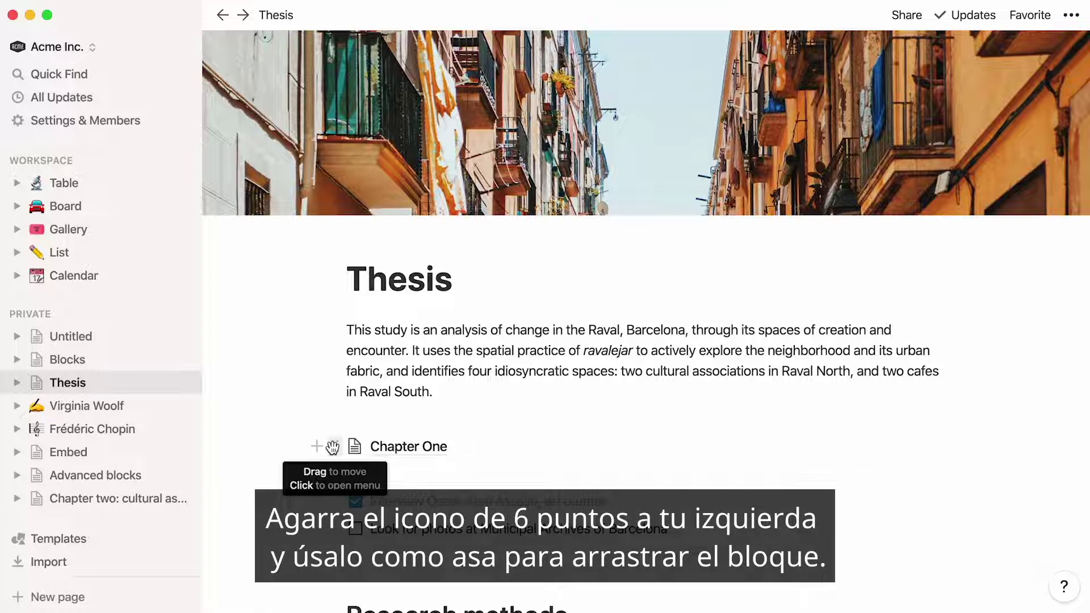
{"action": "left_click_drag", "start_coordinate": [332, 448], "coordinate": [309, 404]}
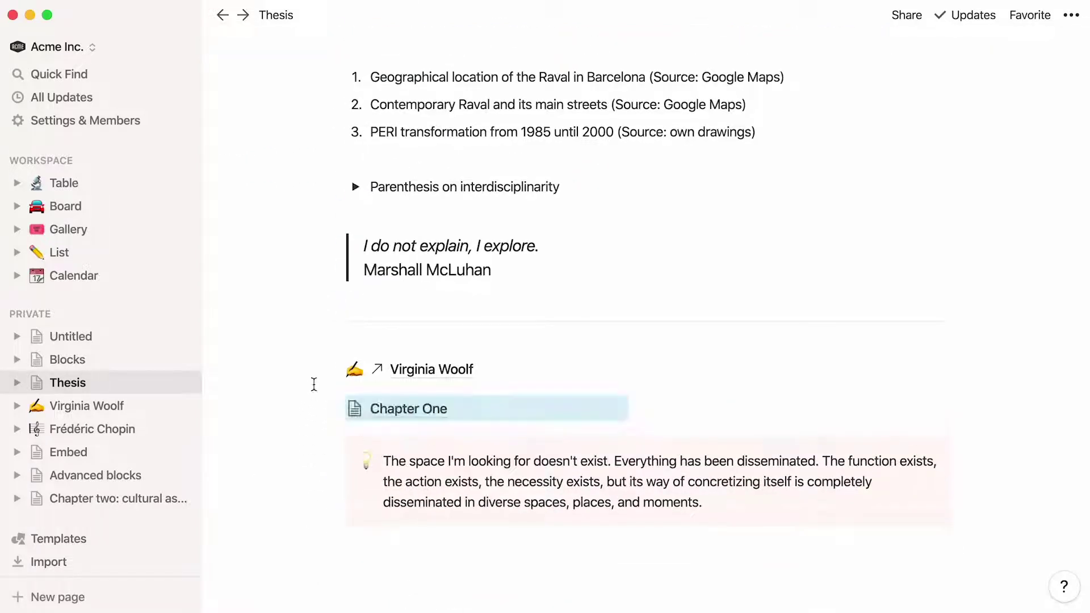
- Duplicate the Chapter One subpage block below the Virginia Woolf link, and delete the copy
{"action": "left_click", "coordinate": [333, 408]}
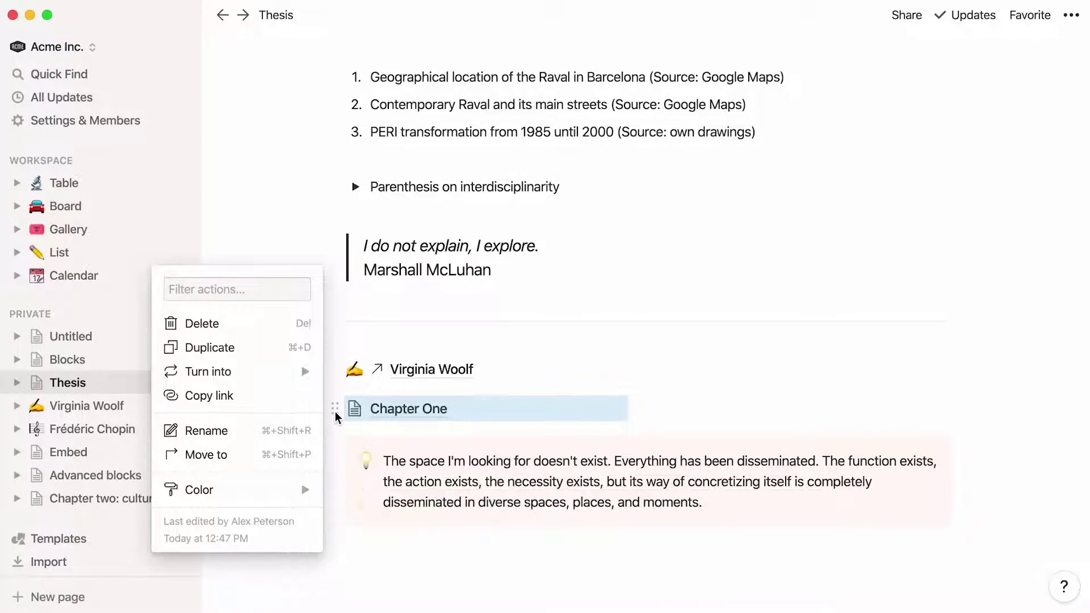
{"action": "left_click", "coordinate": [289, 353]}
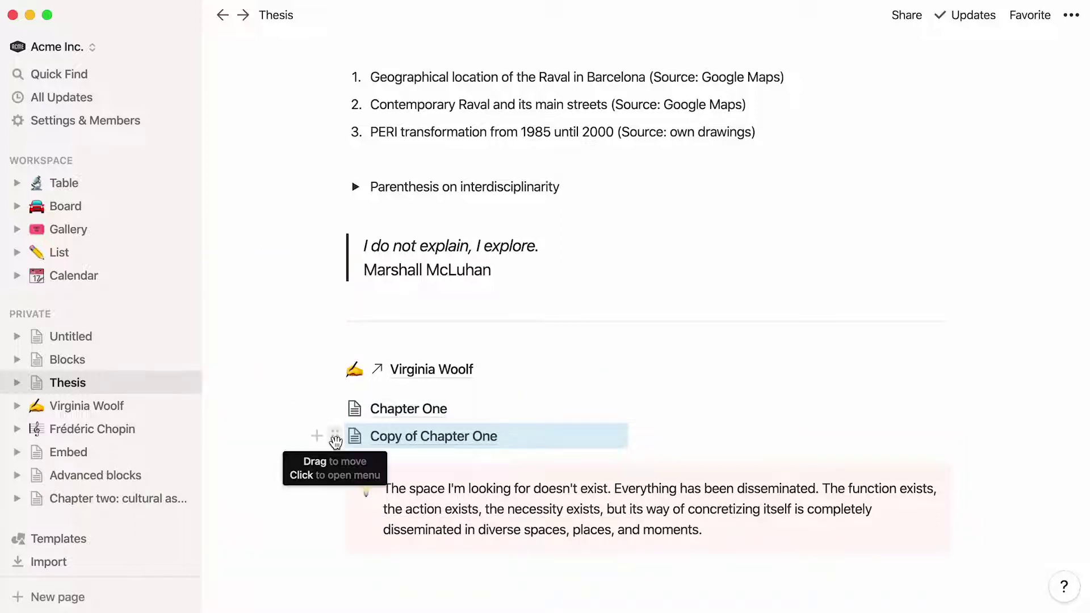
{"action": "left_click", "coordinate": [334, 436]}
{"action": "left_click", "coordinate": [287, 350]}
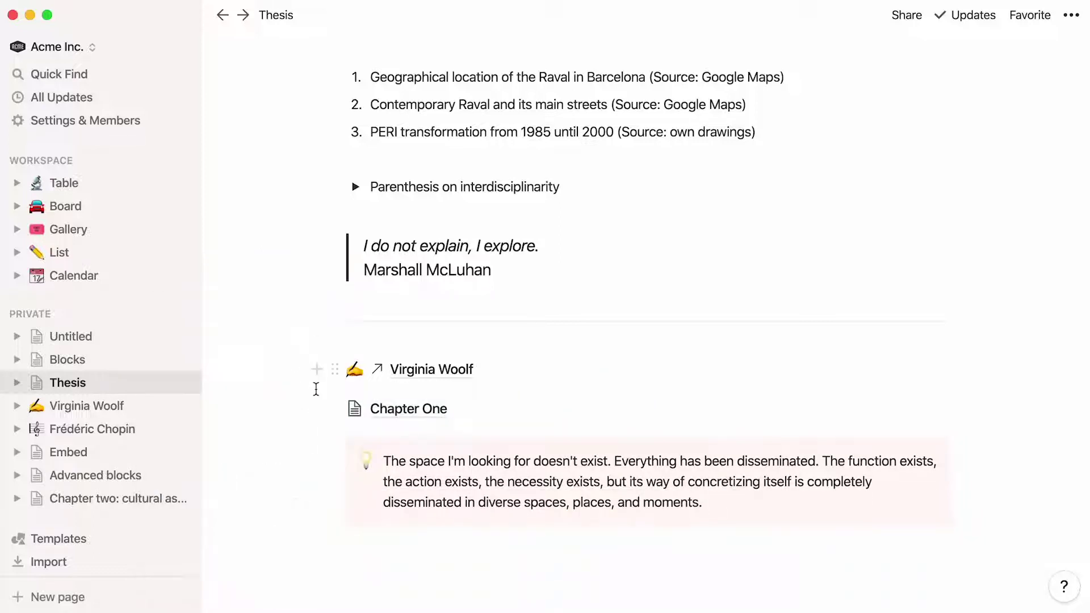
- Move the Chapter One subpage block from Thesis to the Advanced blocks page and open that page
{"action": "left_click", "coordinate": [334, 409]}
{"action": "mouse_move", "coordinate": [300, 374]}
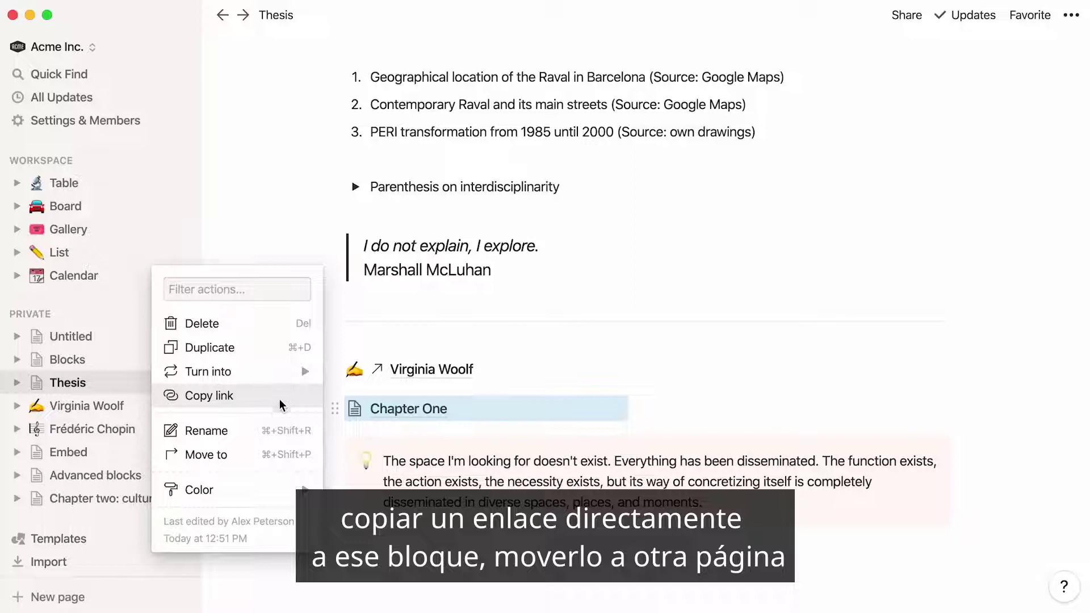
{"action": "left_click", "coordinate": [250, 454]}
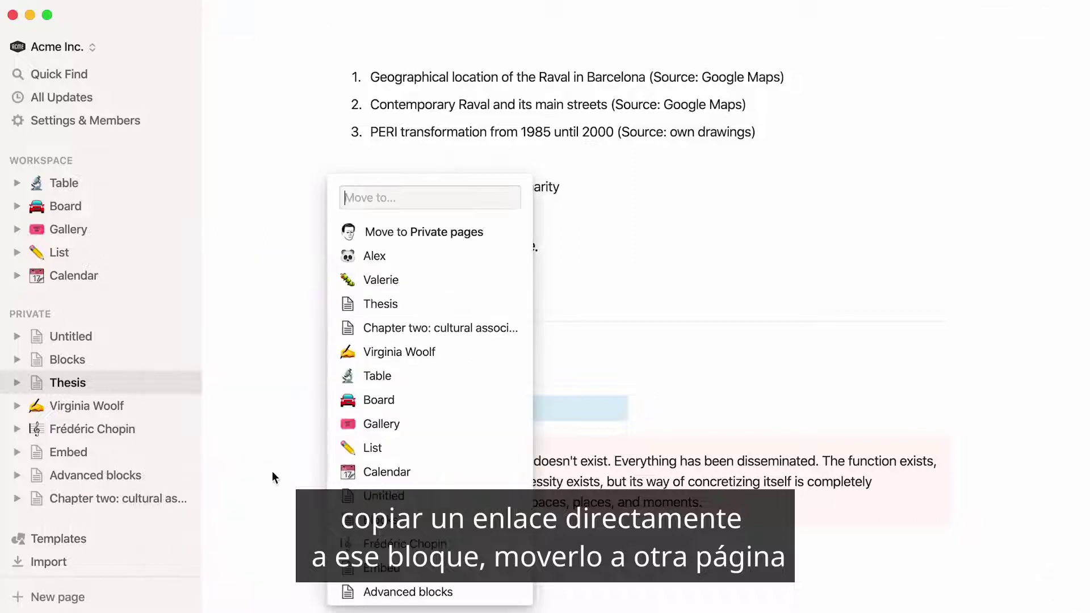
{"action": "left_click", "coordinate": [345, 592]}
{"action": "left_click", "coordinate": [145, 475]}
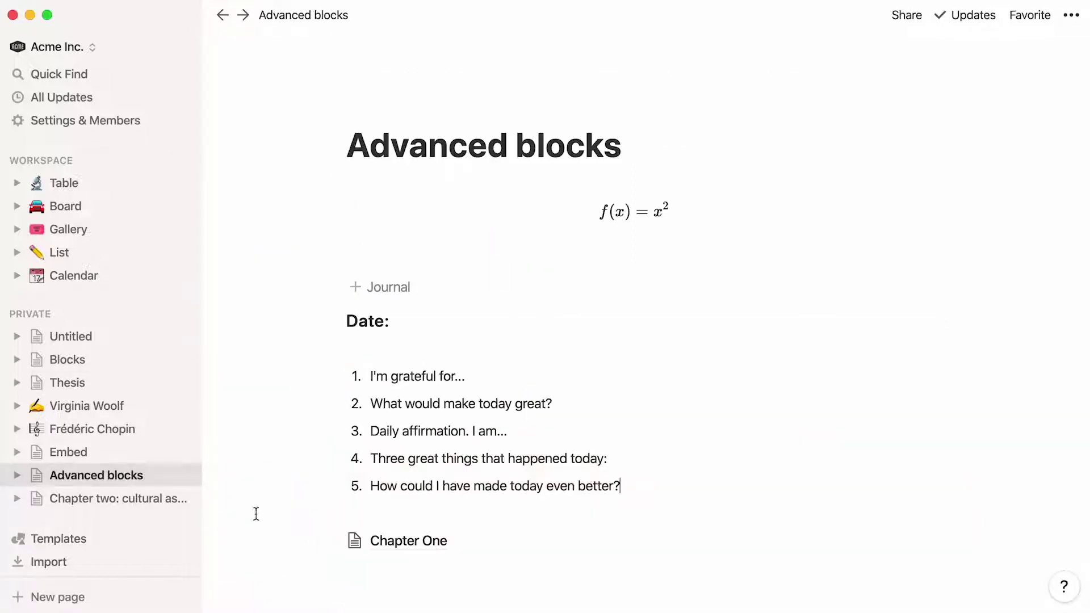
- Set the color of the Chapter One block on the Advanced blocks page to Pink, and return to the Thesis page
{"action": "left_click", "coordinate": [333, 541]}
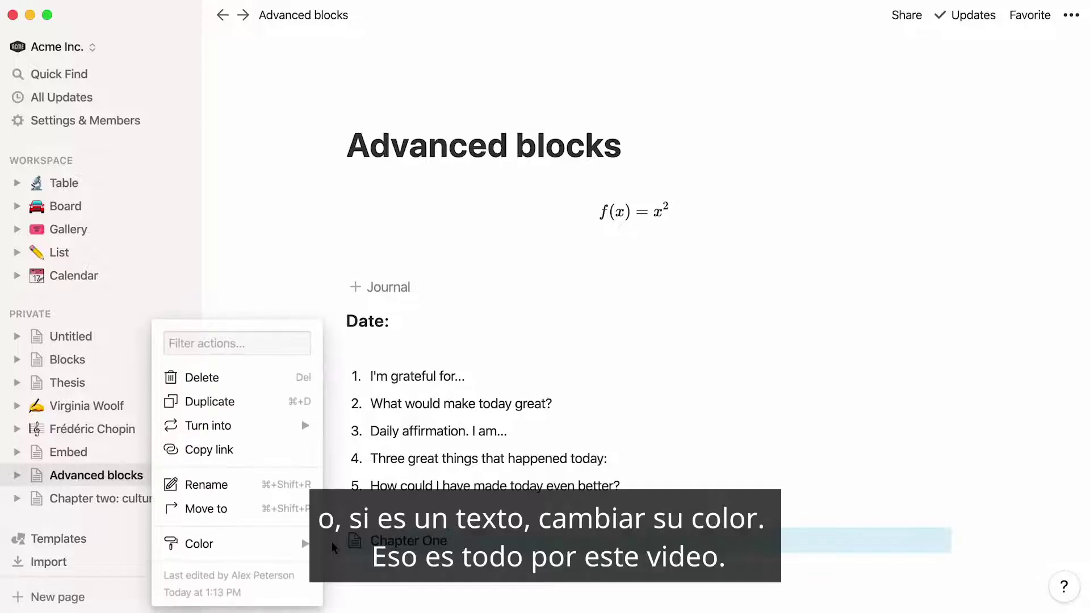
{"action": "mouse_move", "coordinate": [277, 546]}
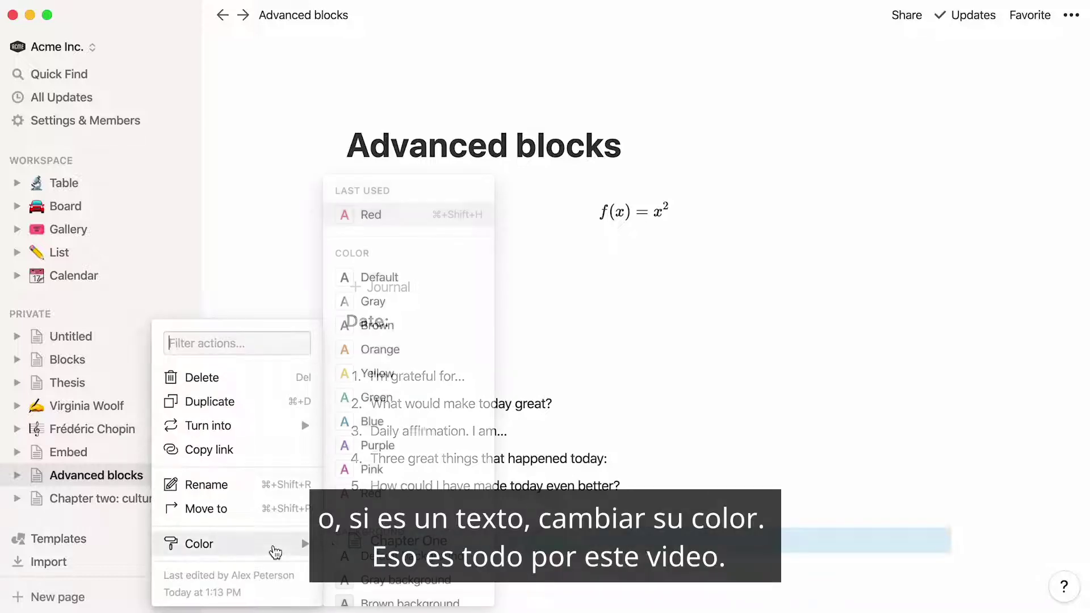
{"action": "left_click", "coordinate": [372, 470]}
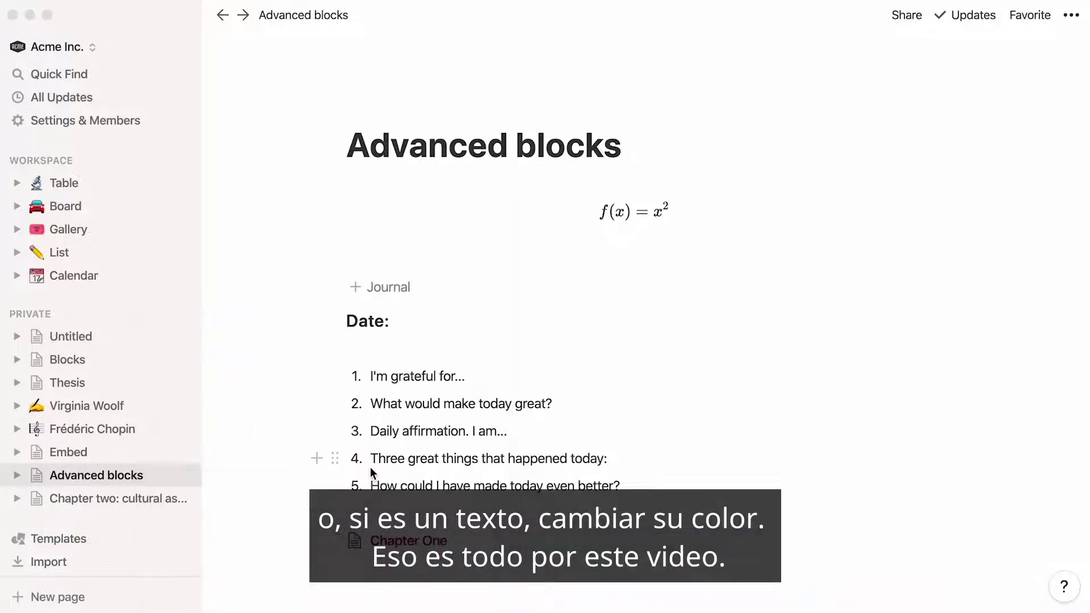
{"action": "left_click", "coordinate": [105, 380]}
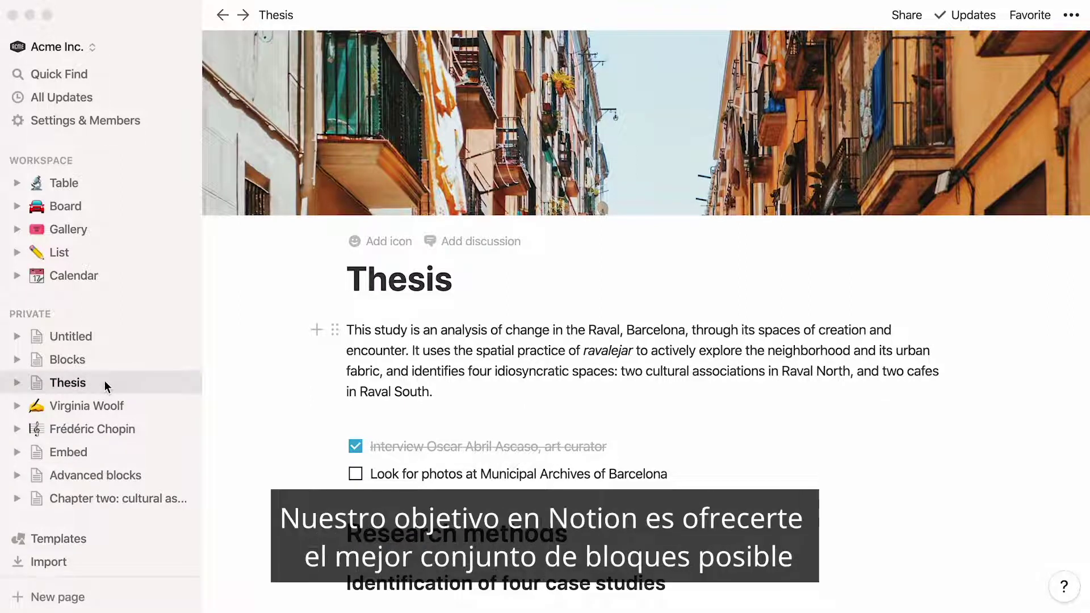